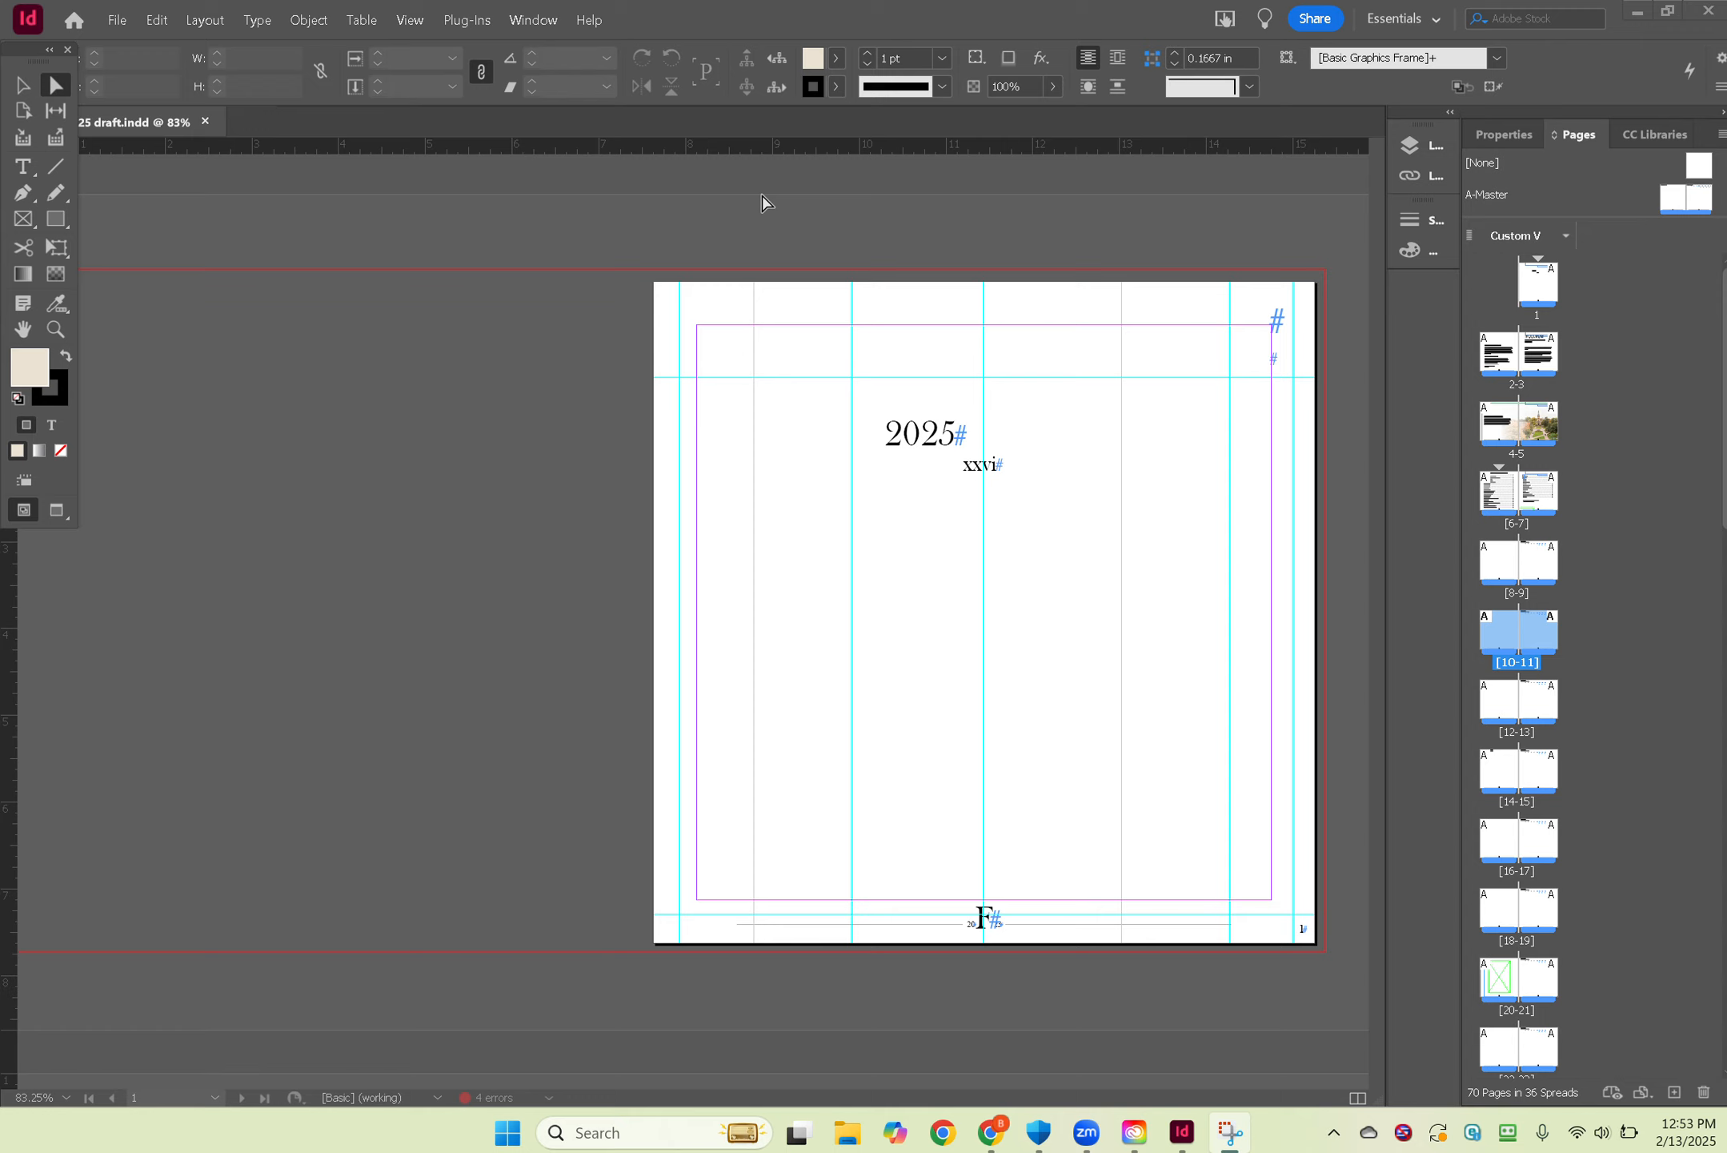
Look through the opening pages, including About Hamline University and the table of contents, through to the piece template on spread 10-11.
{"action": "scroll", "coordinate": [491, 225], "scroll_direction": "left", "scroll_amount": 2}
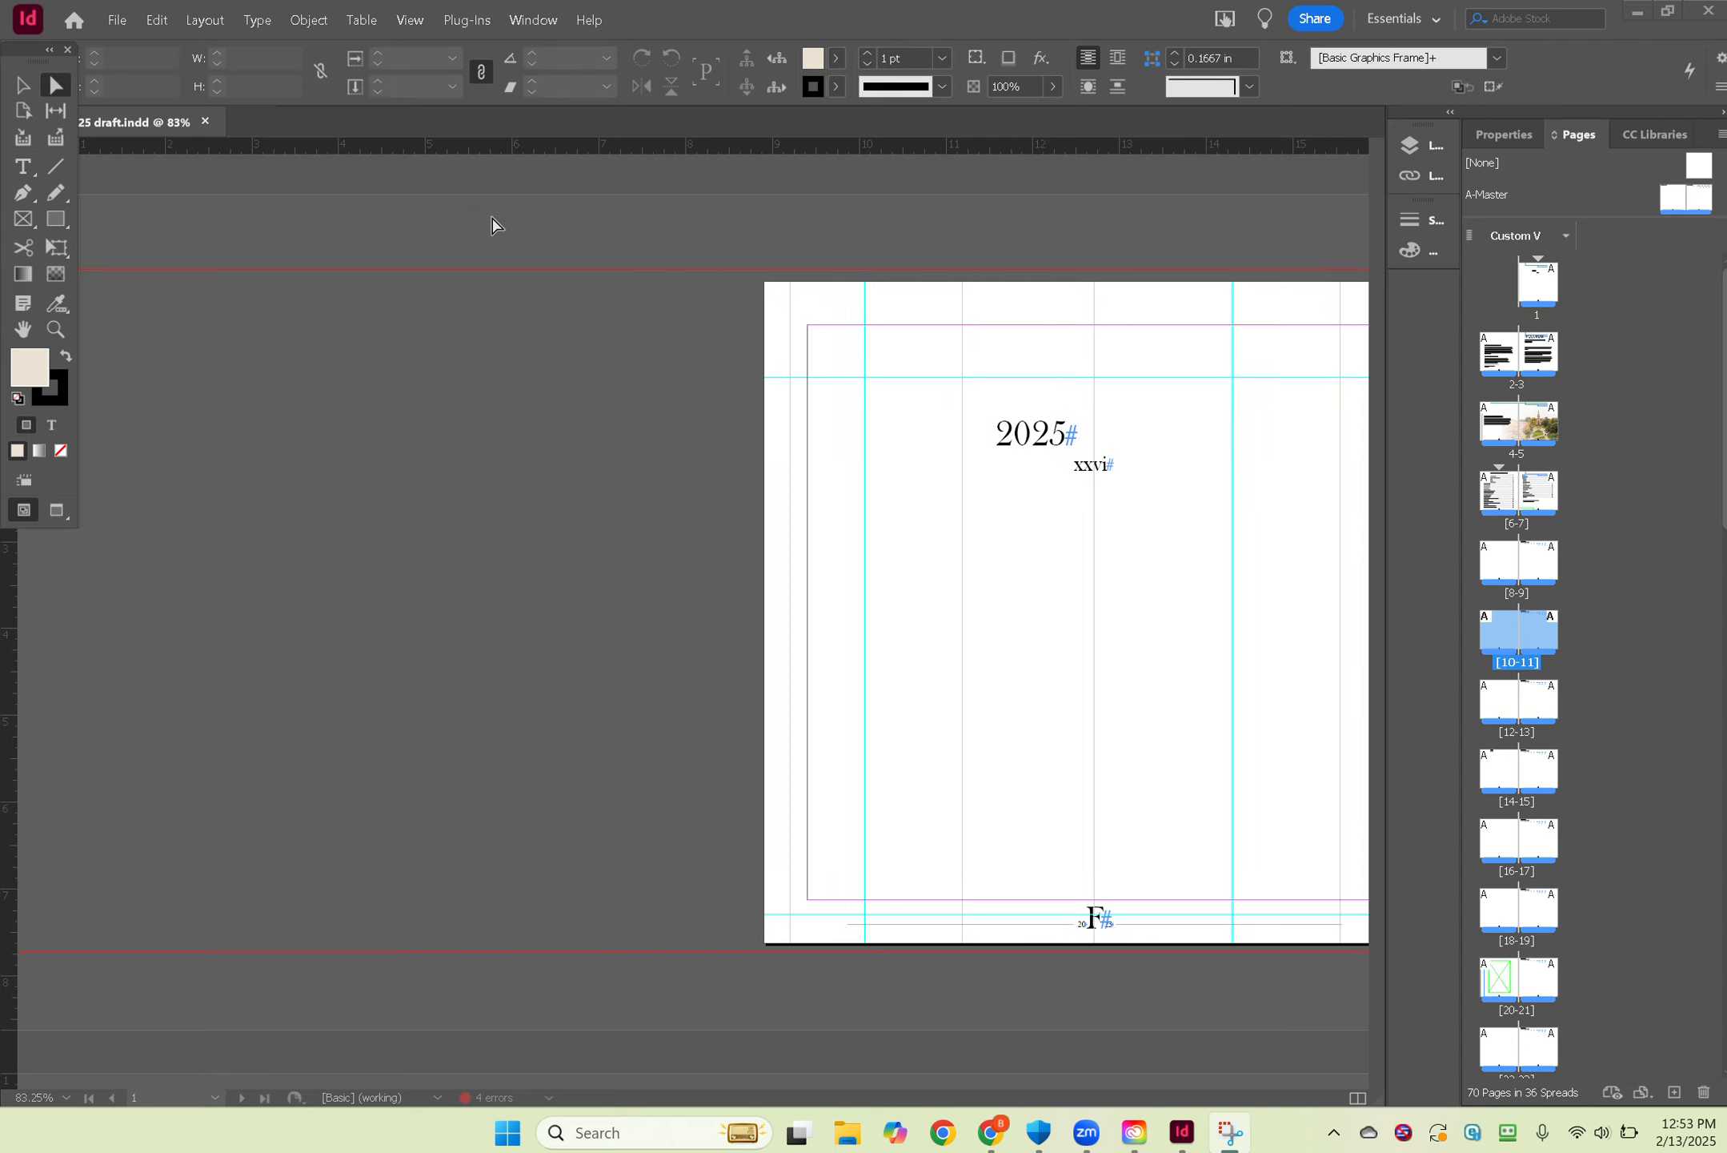
{"action": "scroll", "coordinate": [491, 224], "scroll_direction": "left", "scroll_amount": 10}
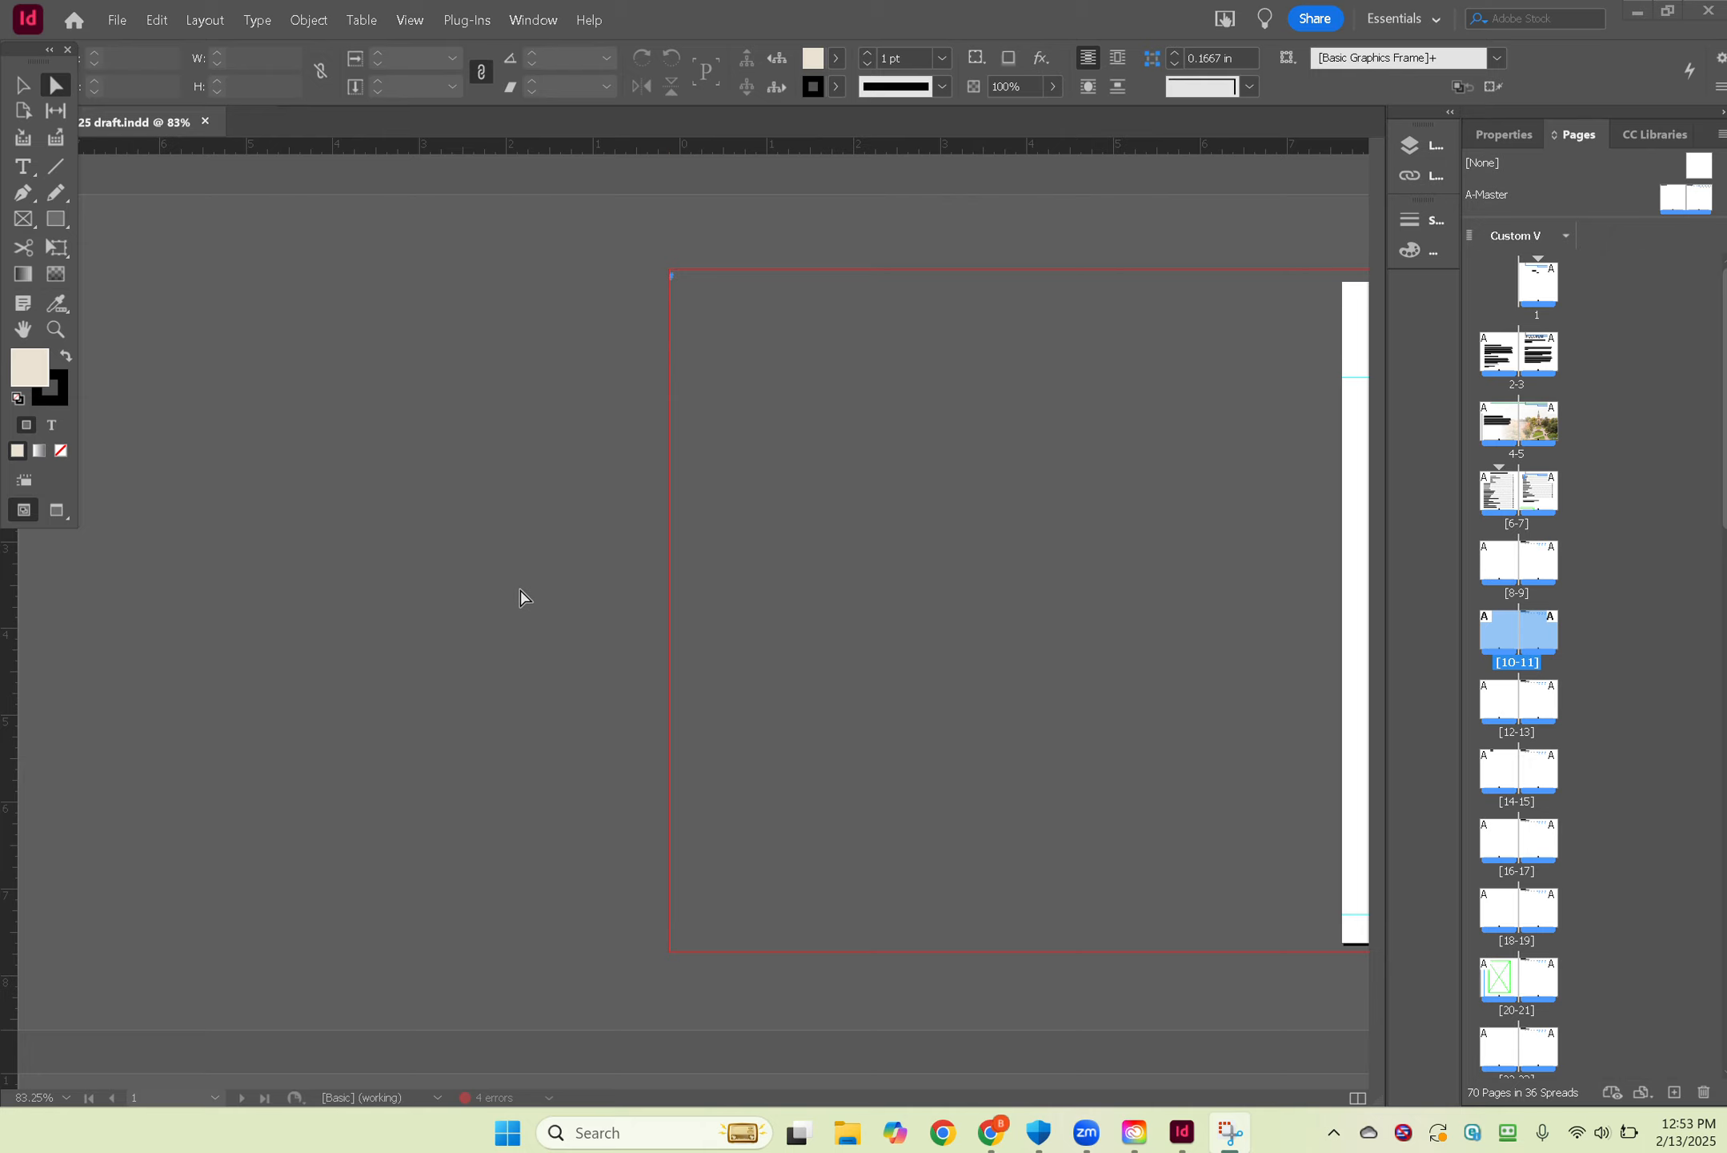
{"action": "scroll", "coordinate": [528, 593], "scroll_direction": "down", "scroll_amount": 15}
{"action": "scroll", "coordinate": [528, 593], "scroll_direction": "down", "scroll_amount": 20}
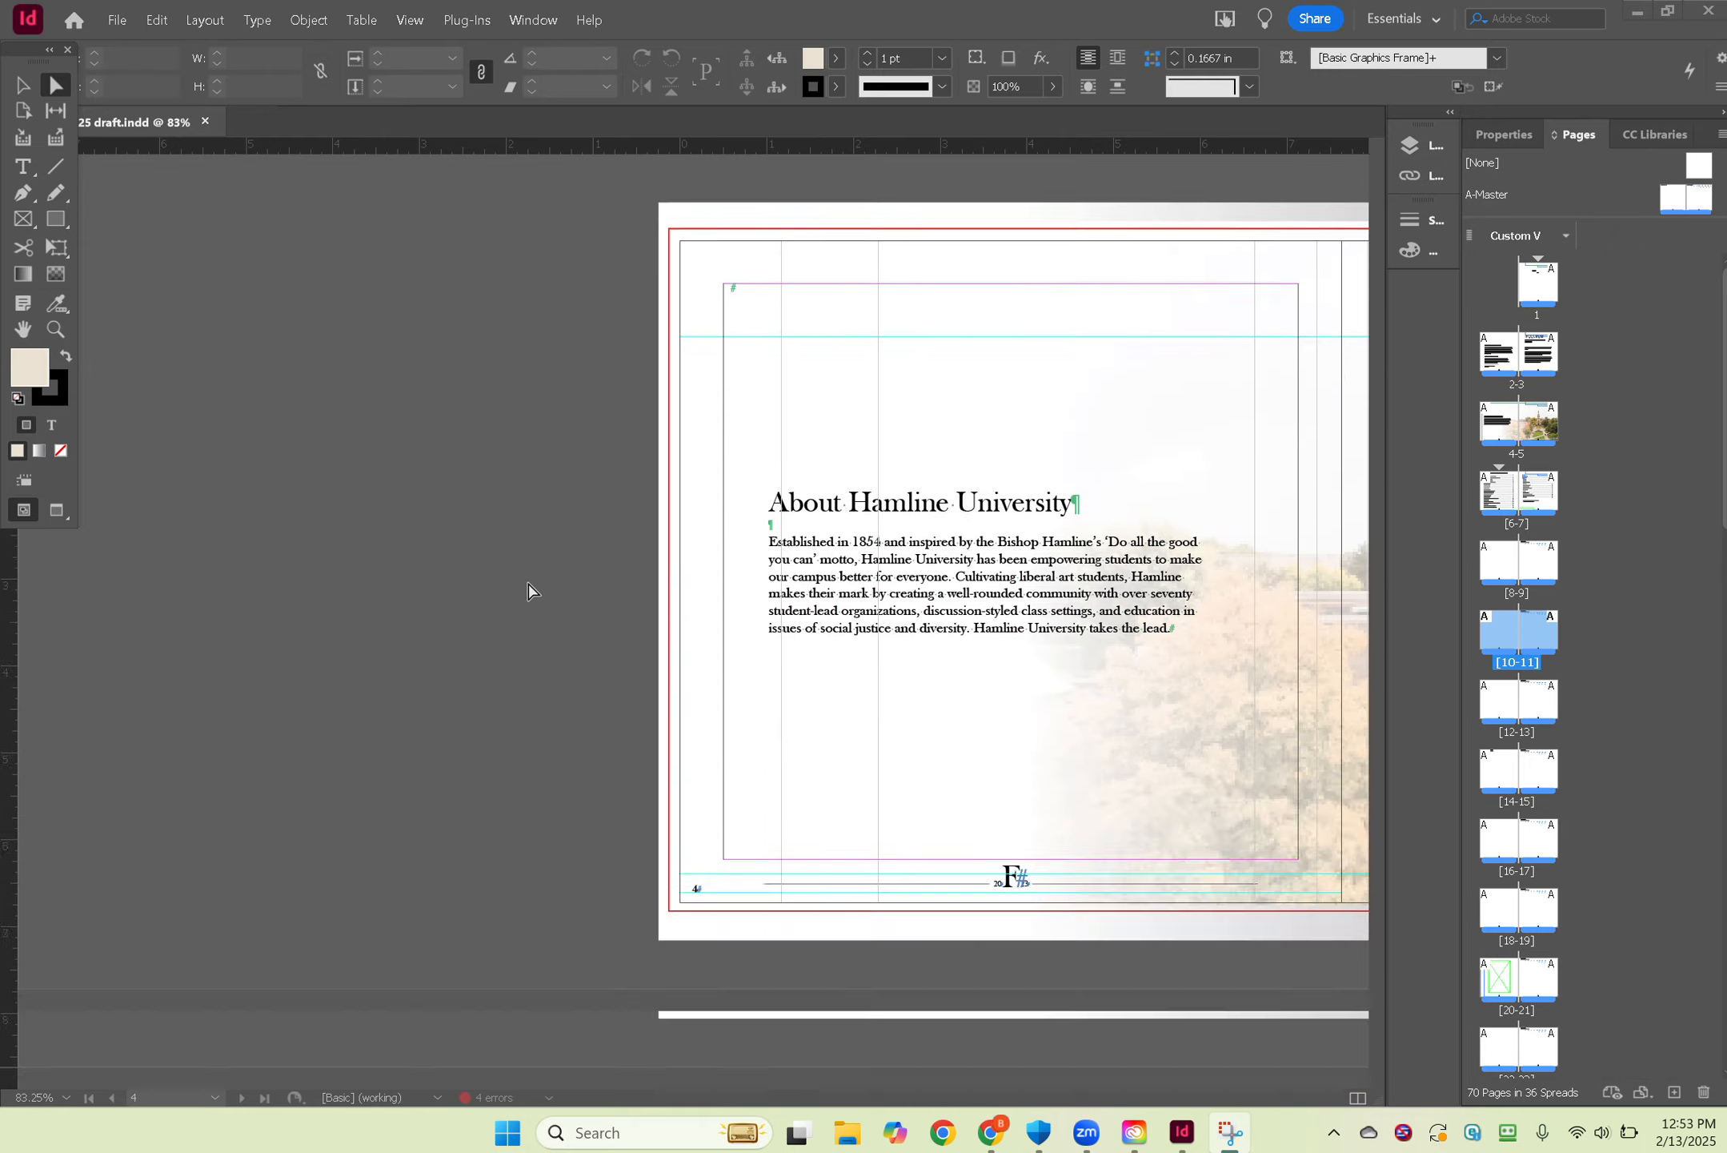
{"action": "scroll", "coordinate": [528, 592], "scroll_direction": "up", "scroll_amount": 5}
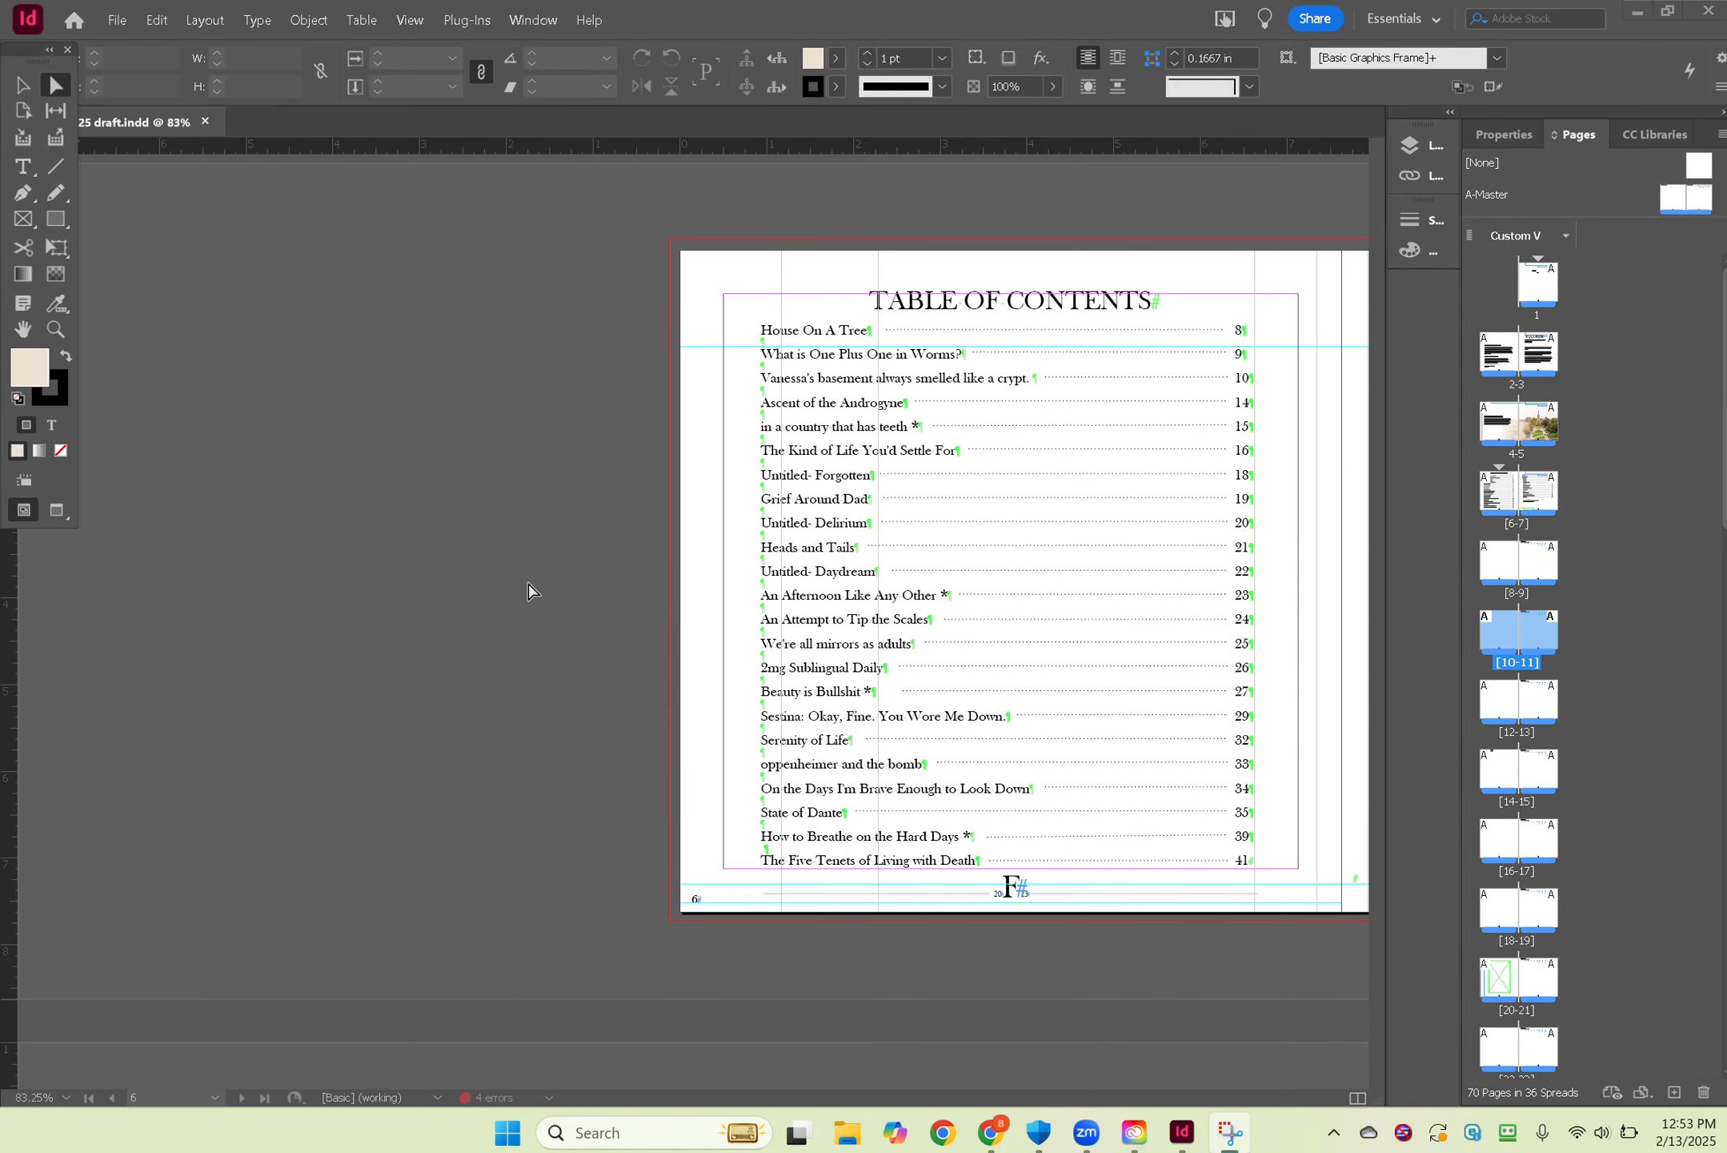
{"action": "scroll", "coordinate": [528, 592], "scroll_direction": "down", "scroll_amount": 3}
{"action": "scroll", "coordinate": [528, 593], "scroll_direction": "down", "scroll_amount": 20}
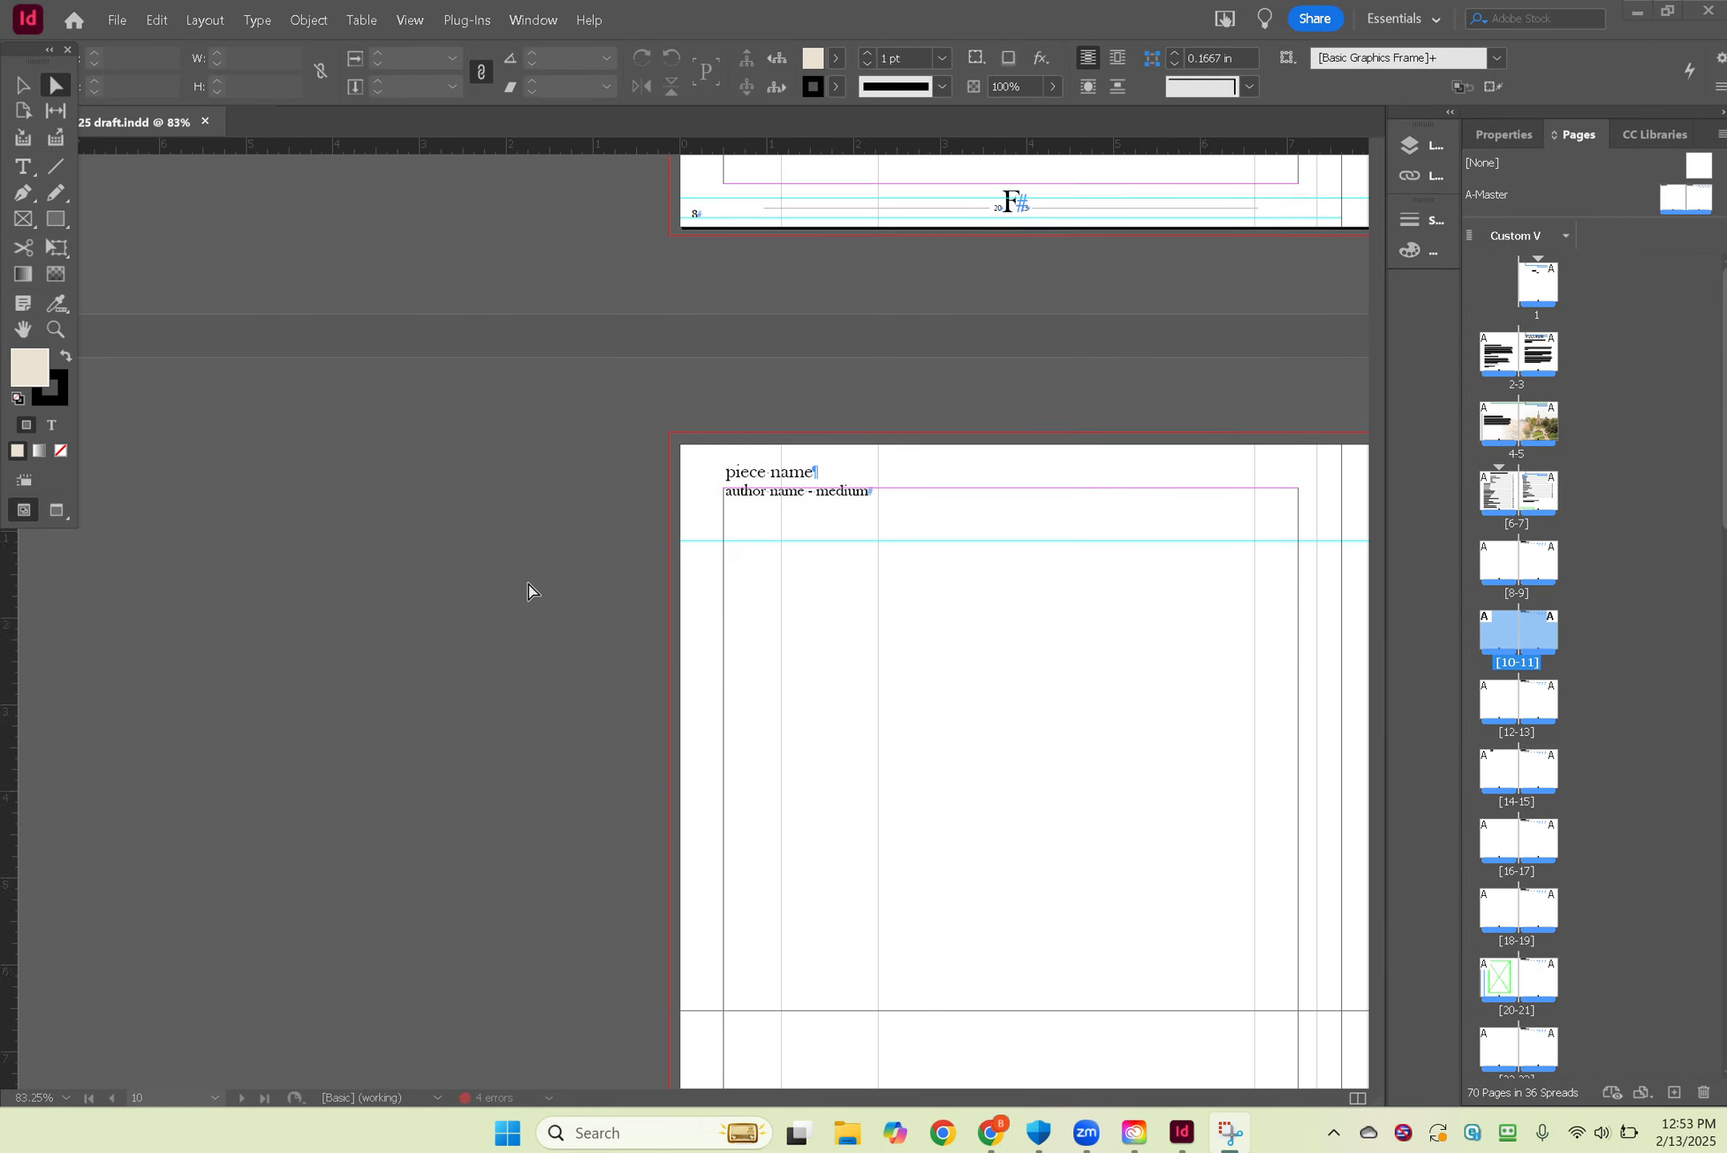
{"action": "scroll", "coordinate": [529, 593], "scroll_direction": "right", "scroll_amount": 9}
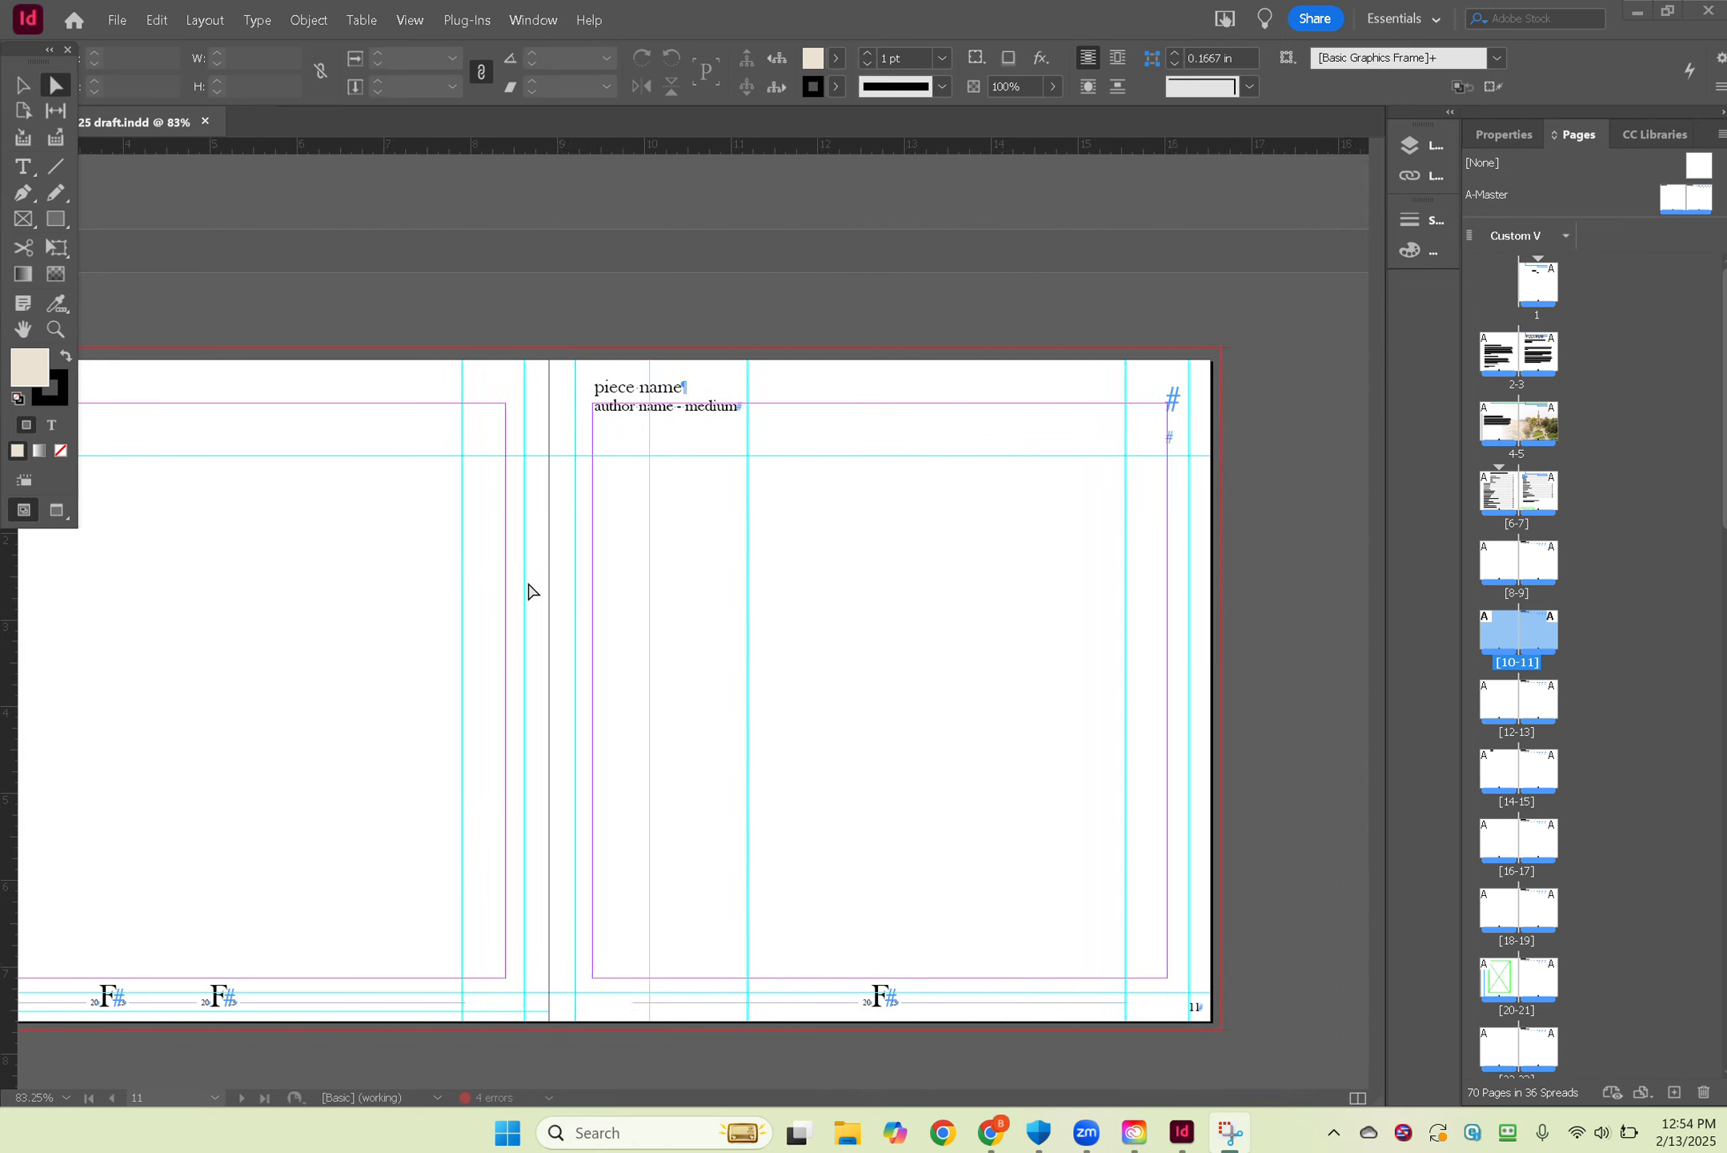
{"action": "scroll", "coordinate": [529, 592], "scroll_direction": "left", "scroll_amount": 5}
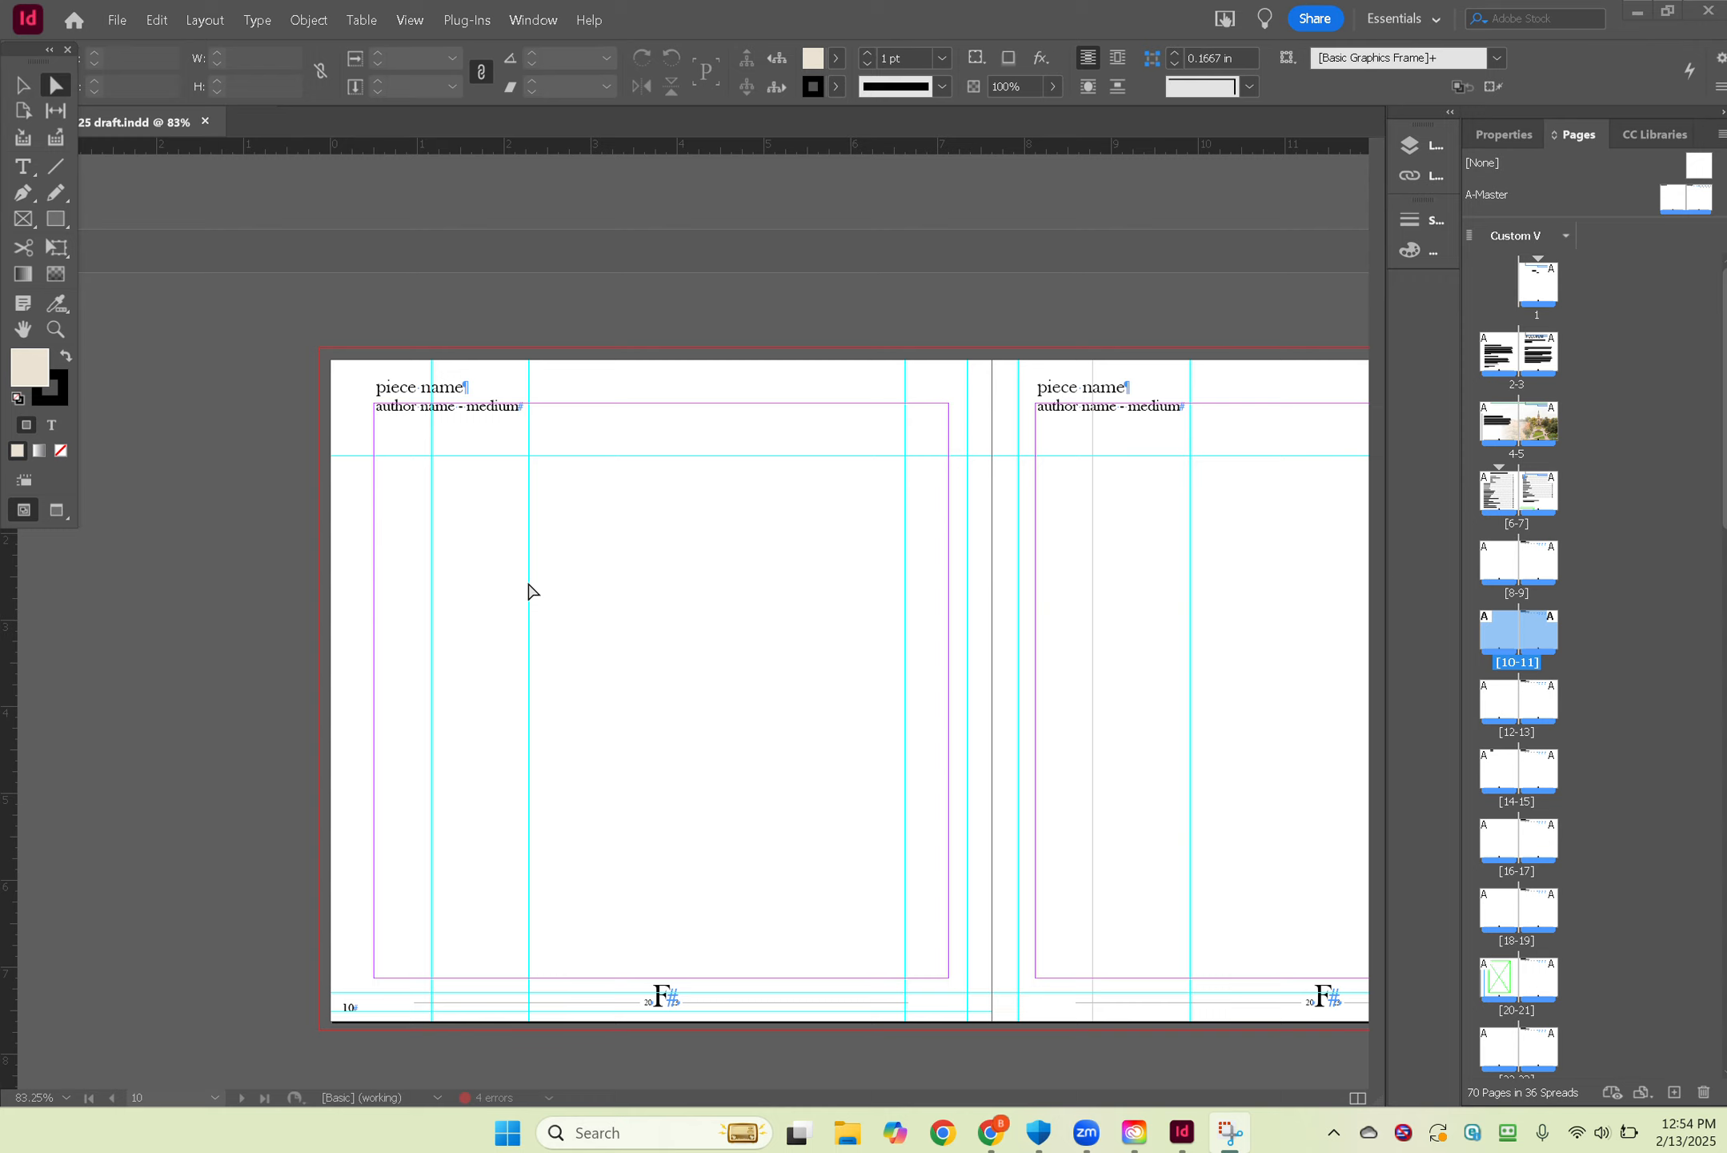
Override all parent page items on spread 10-11 so they can be edited there.
{"action": "left_click", "coordinate": [603, 349]}
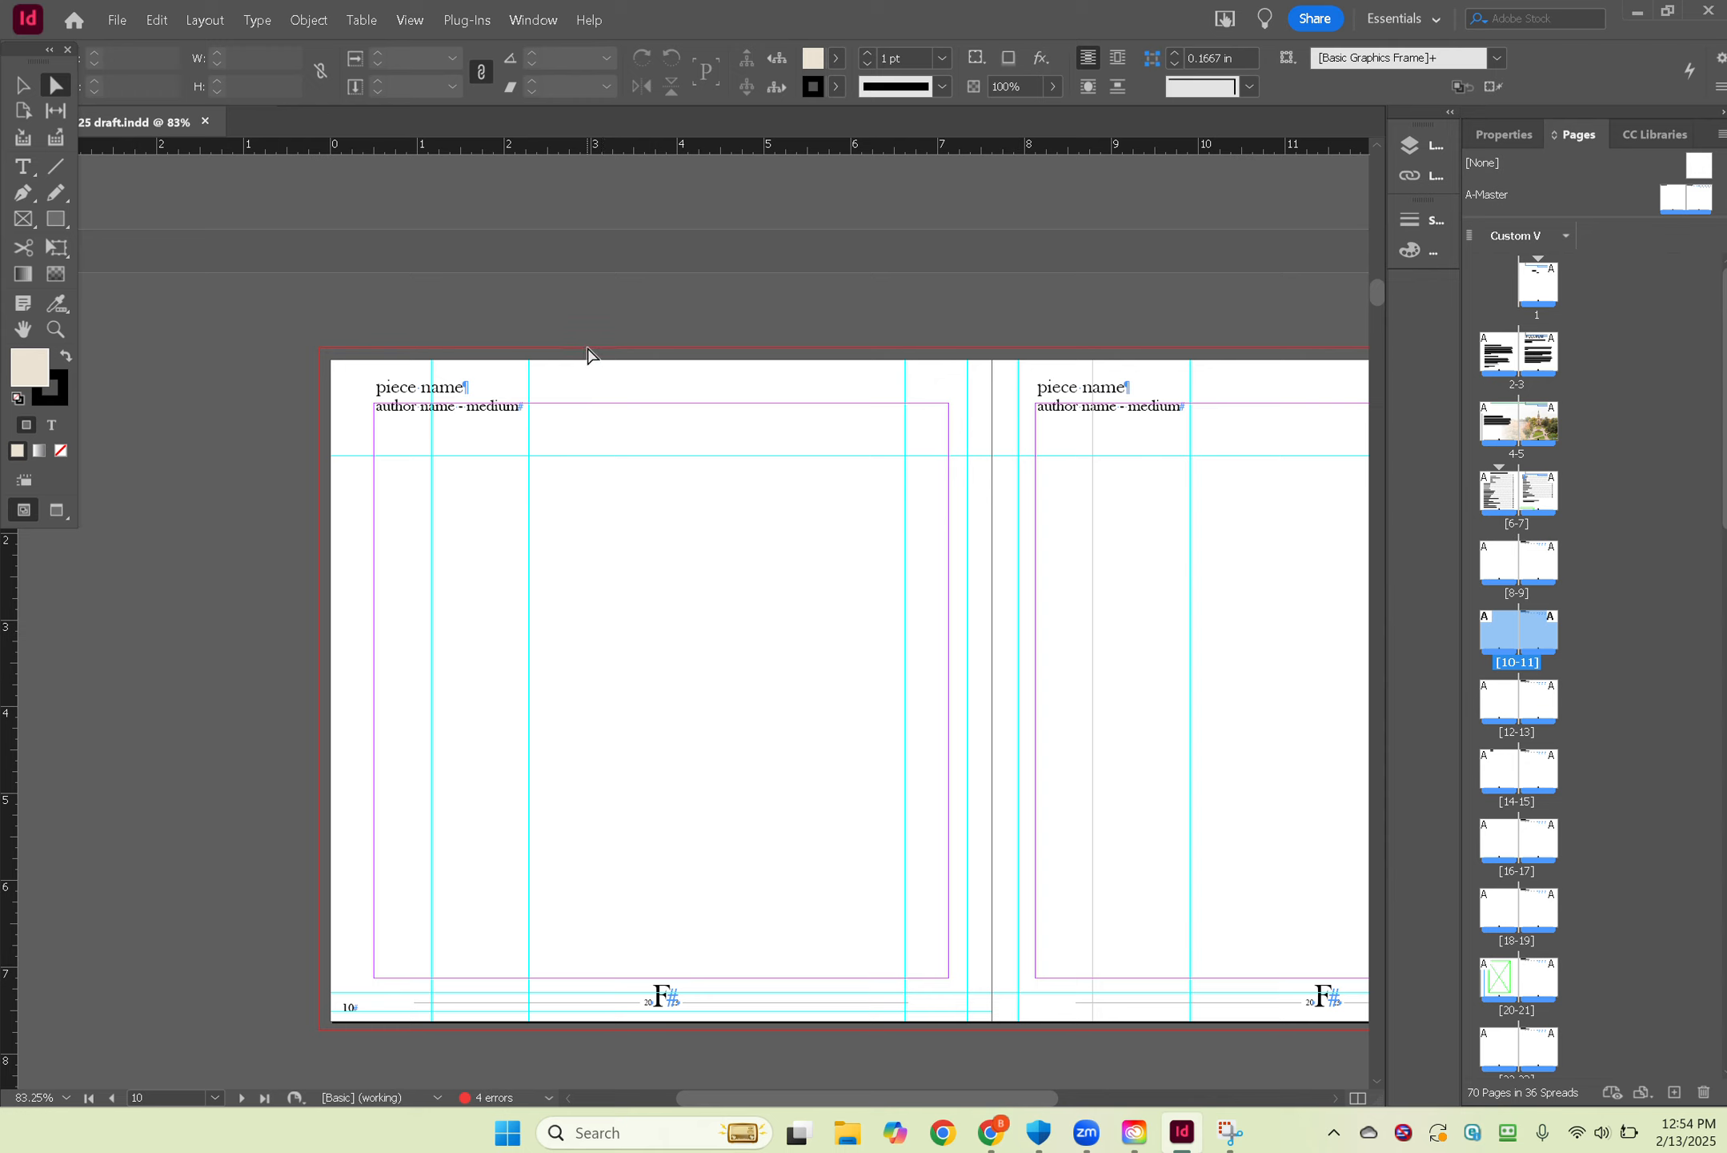
{"action": "right_click", "coordinate": [610, 354]}
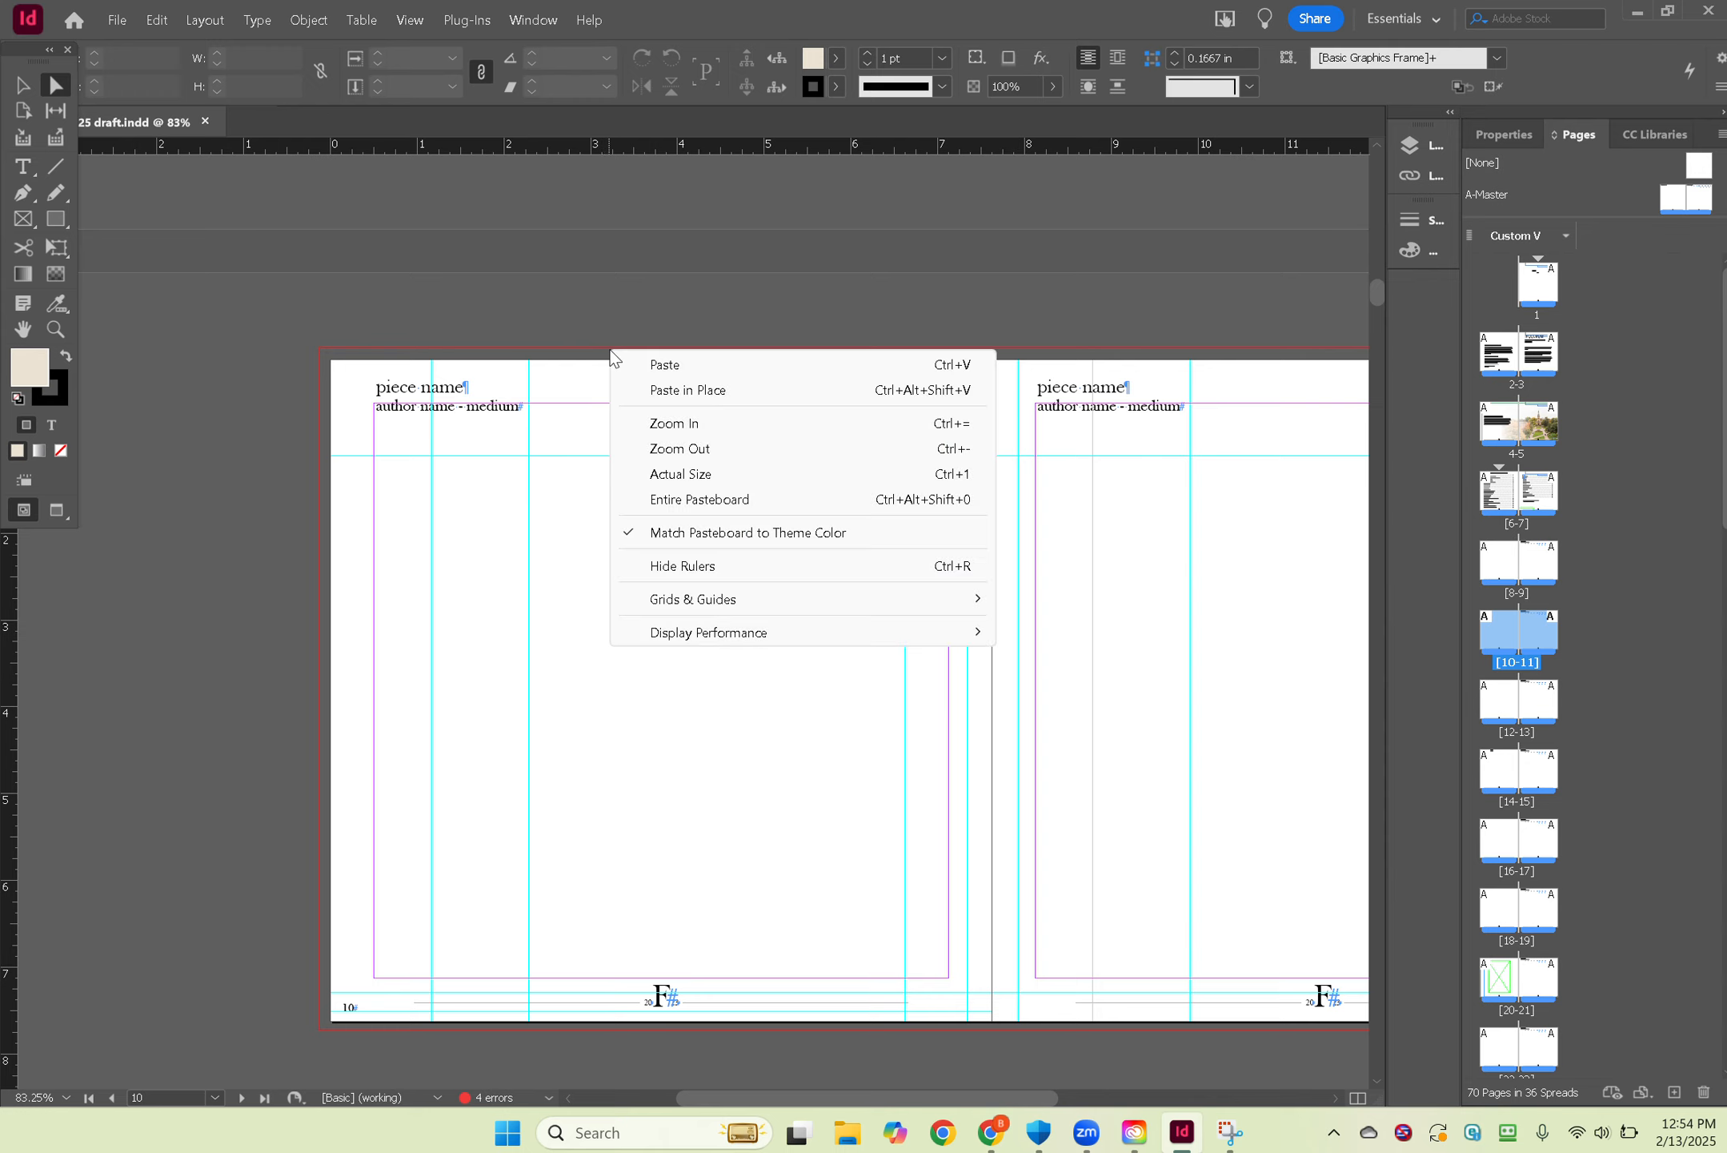
{"action": "left_click", "coordinate": [716, 296]}
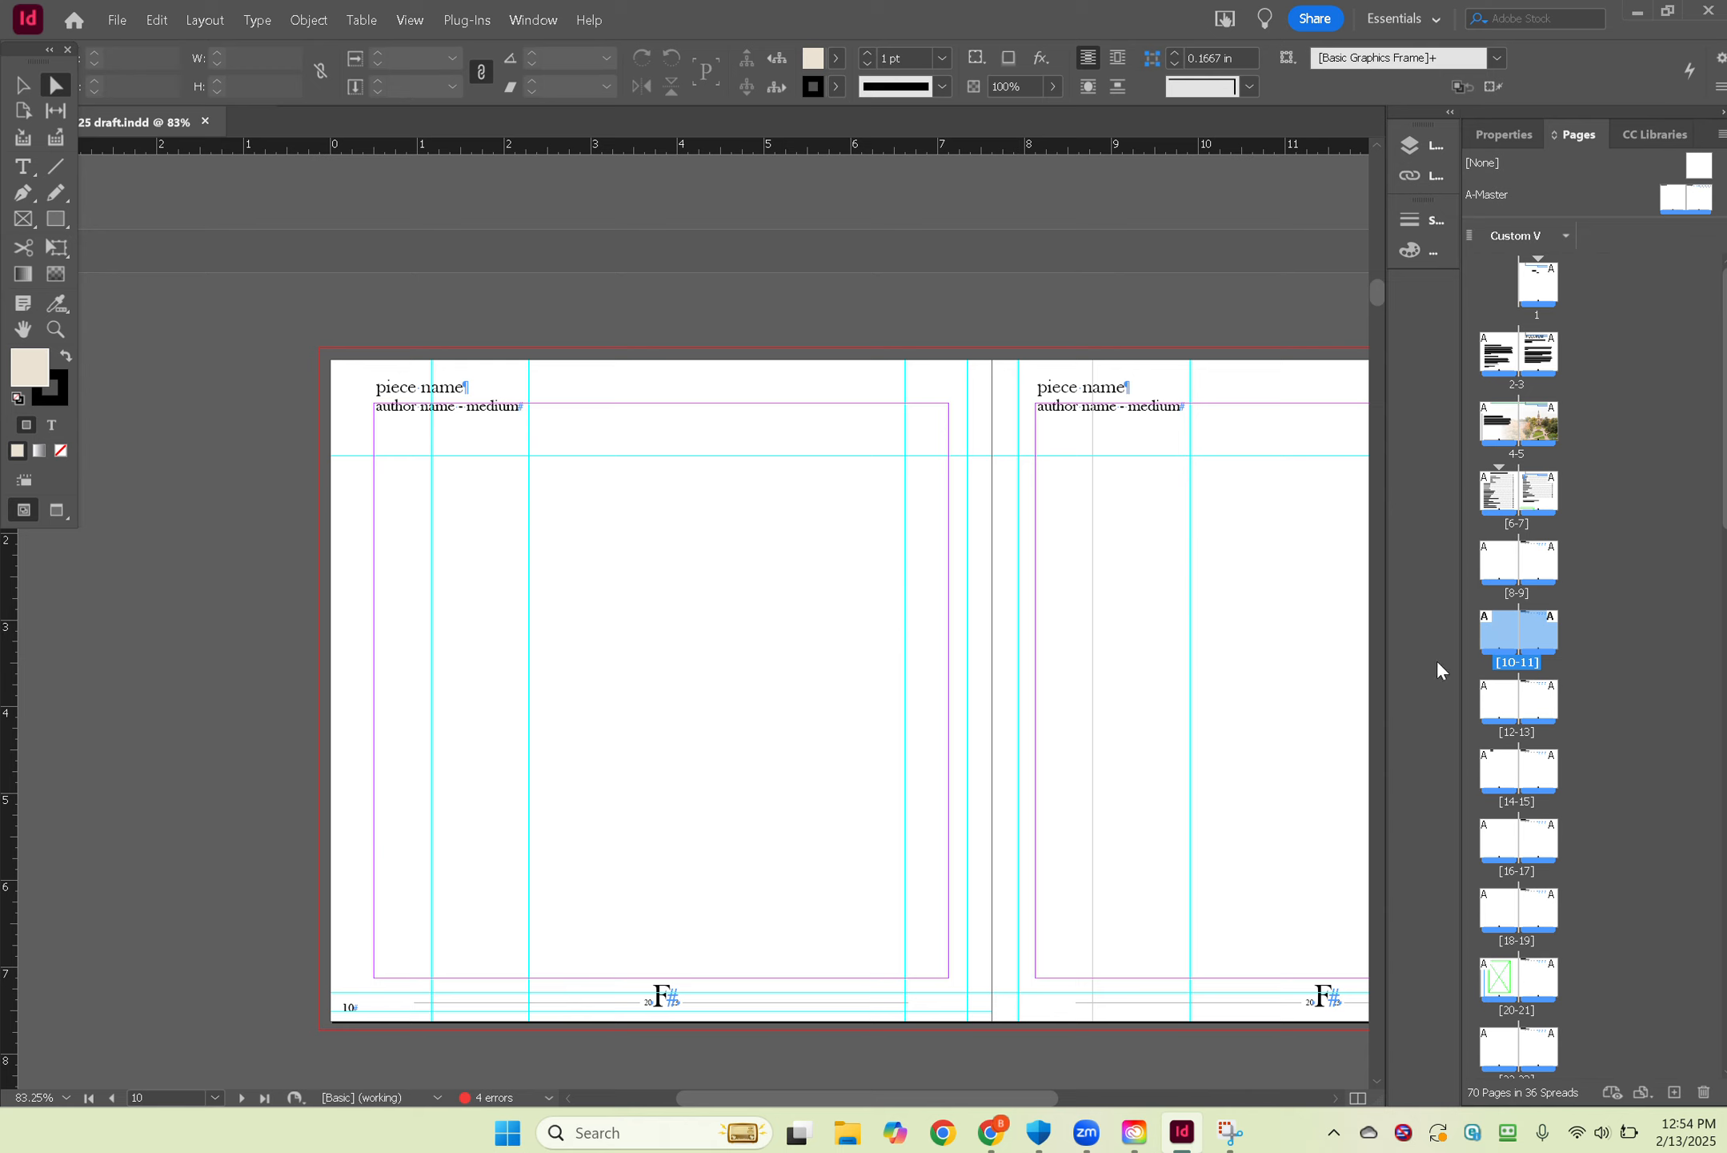
{"action": "right_click", "coordinate": [1501, 627]}
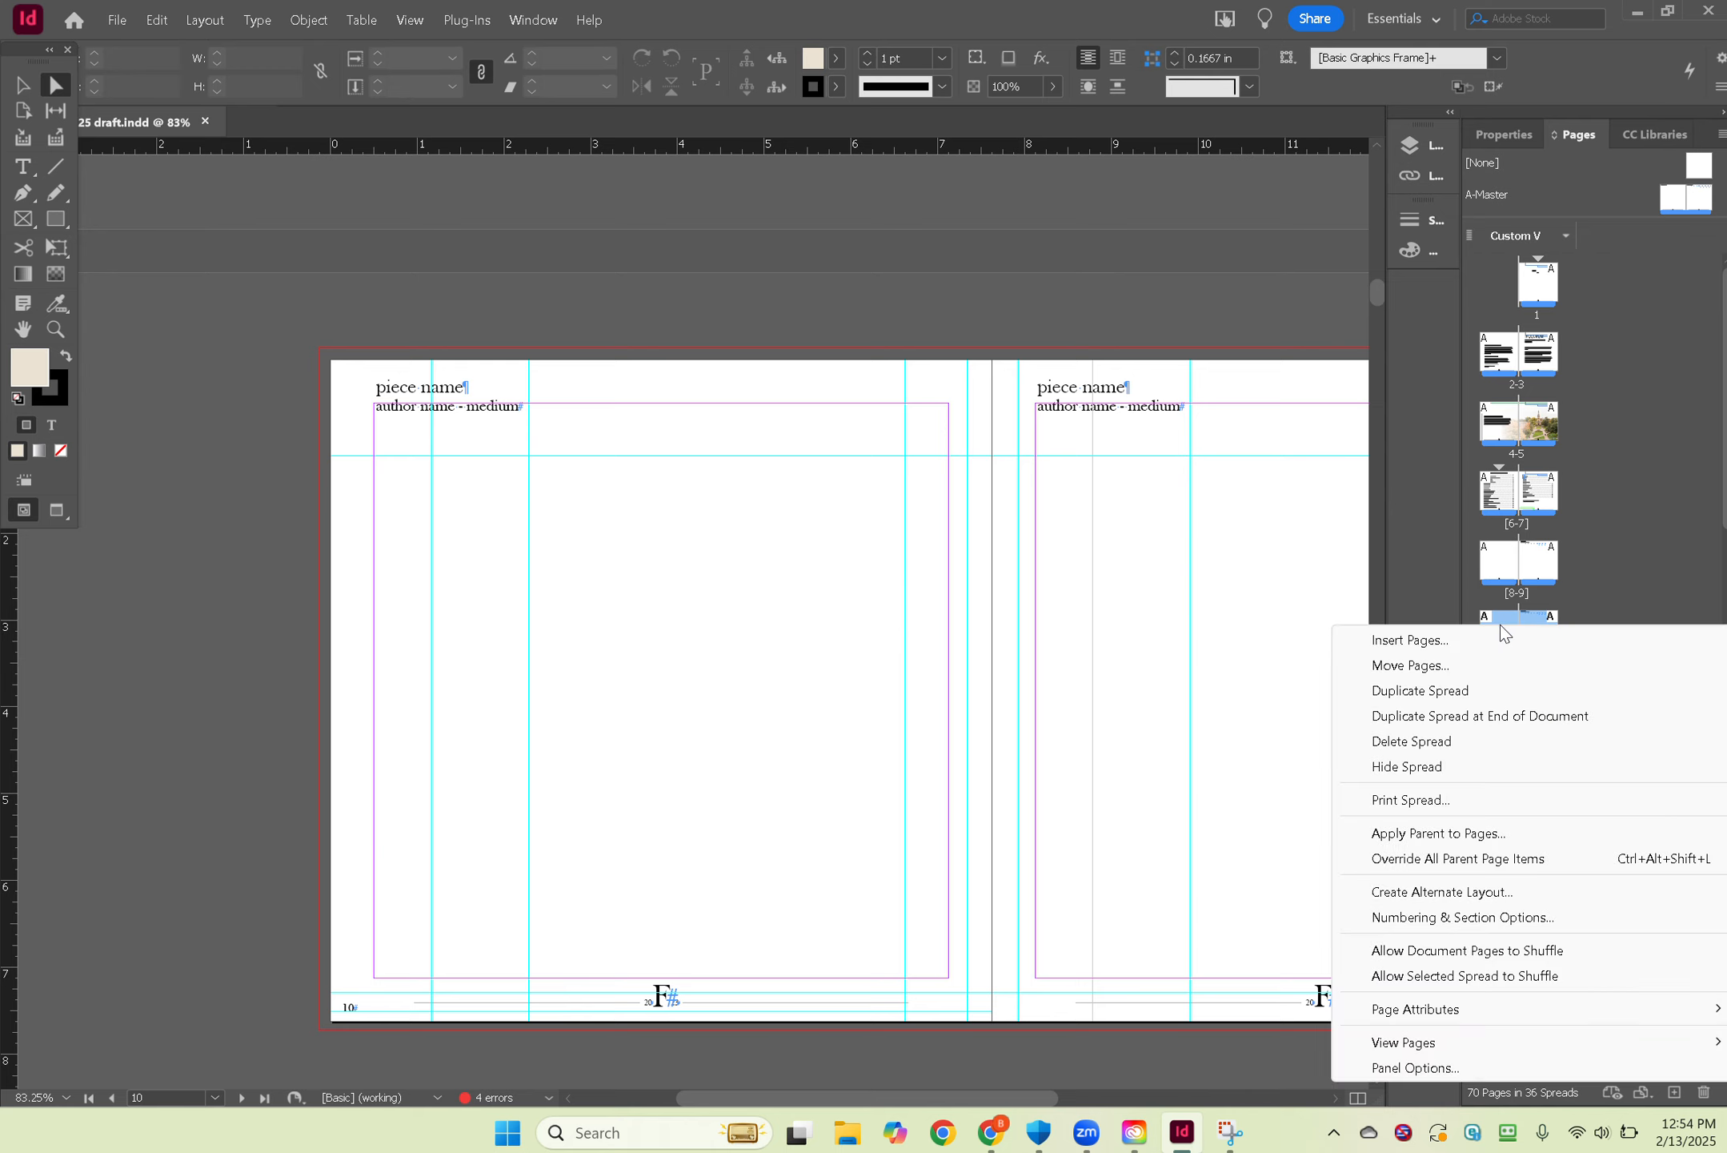
{"action": "left_click", "coordinate": [1469, 860]}
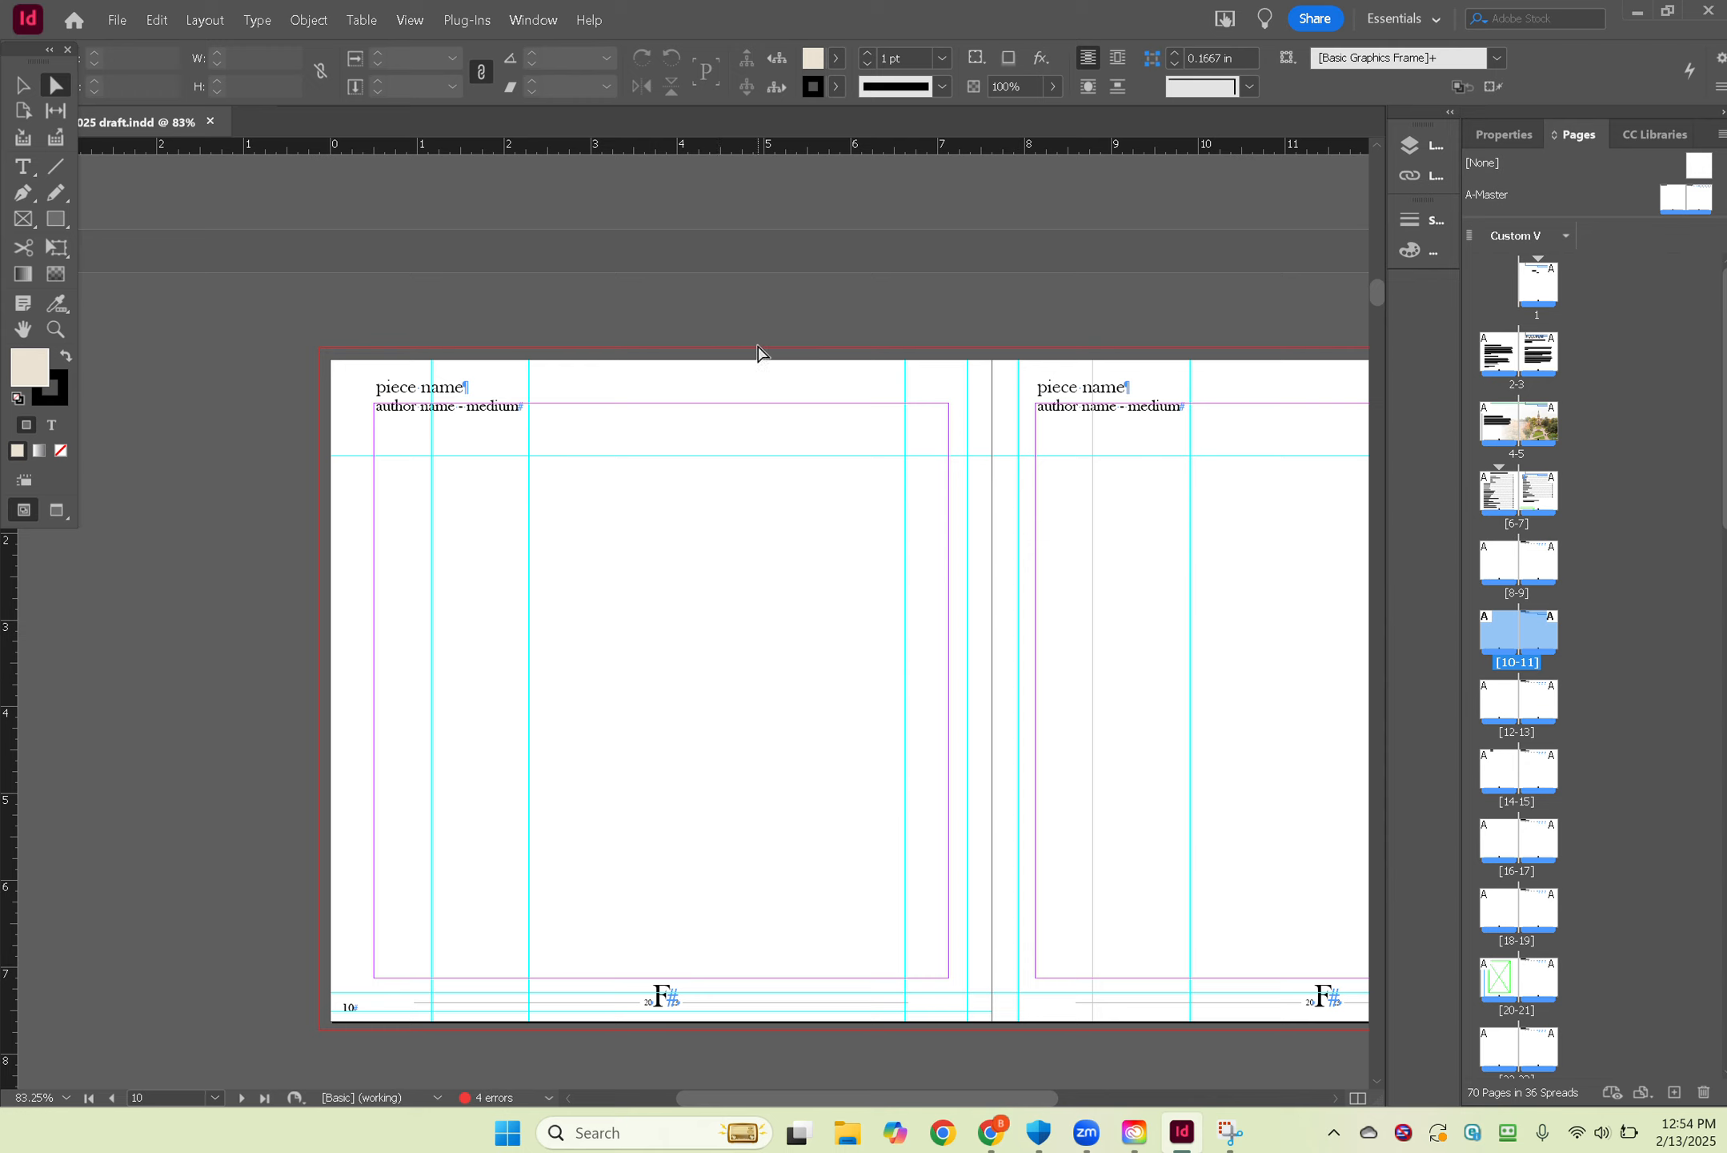
{"action": "left_click", "coordinate": [533, 498]}
{"action": "double_click", "coordinate": [532, 498]}
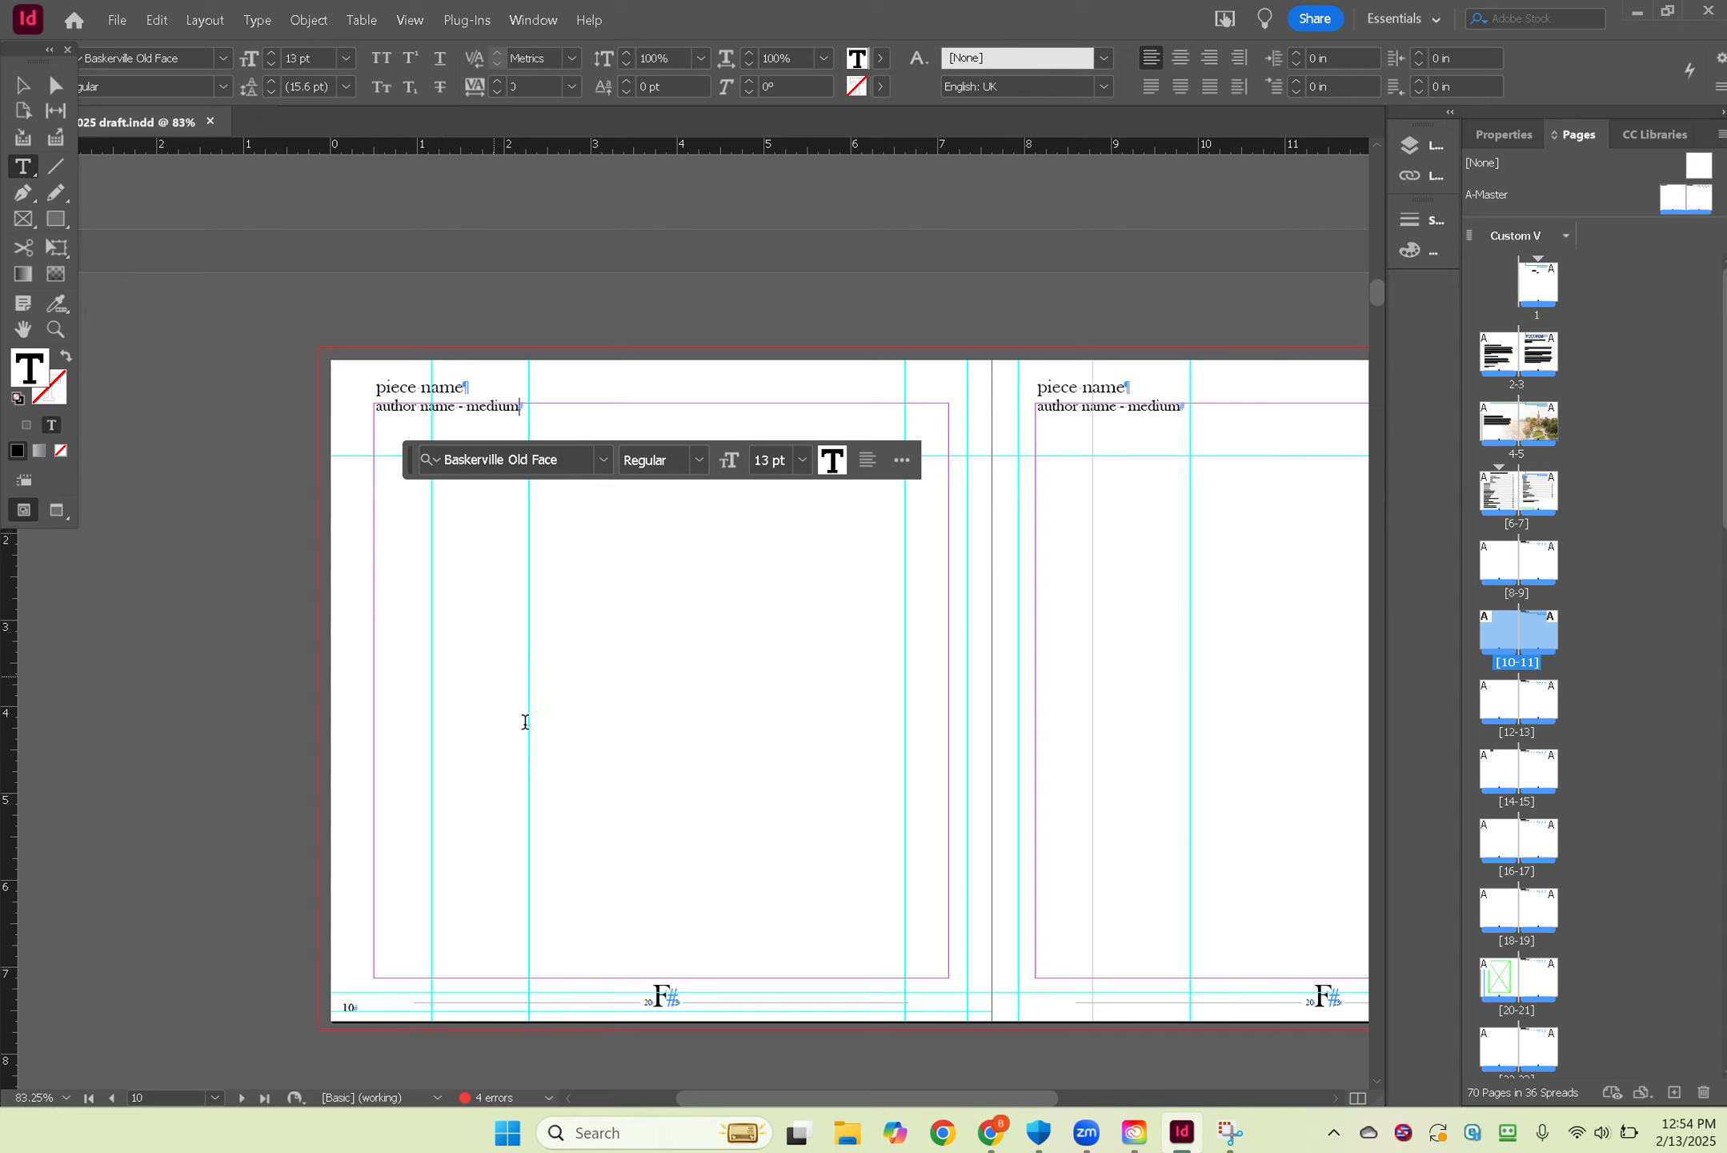
{"action": "left_click", "coordinate": [238, 668]}
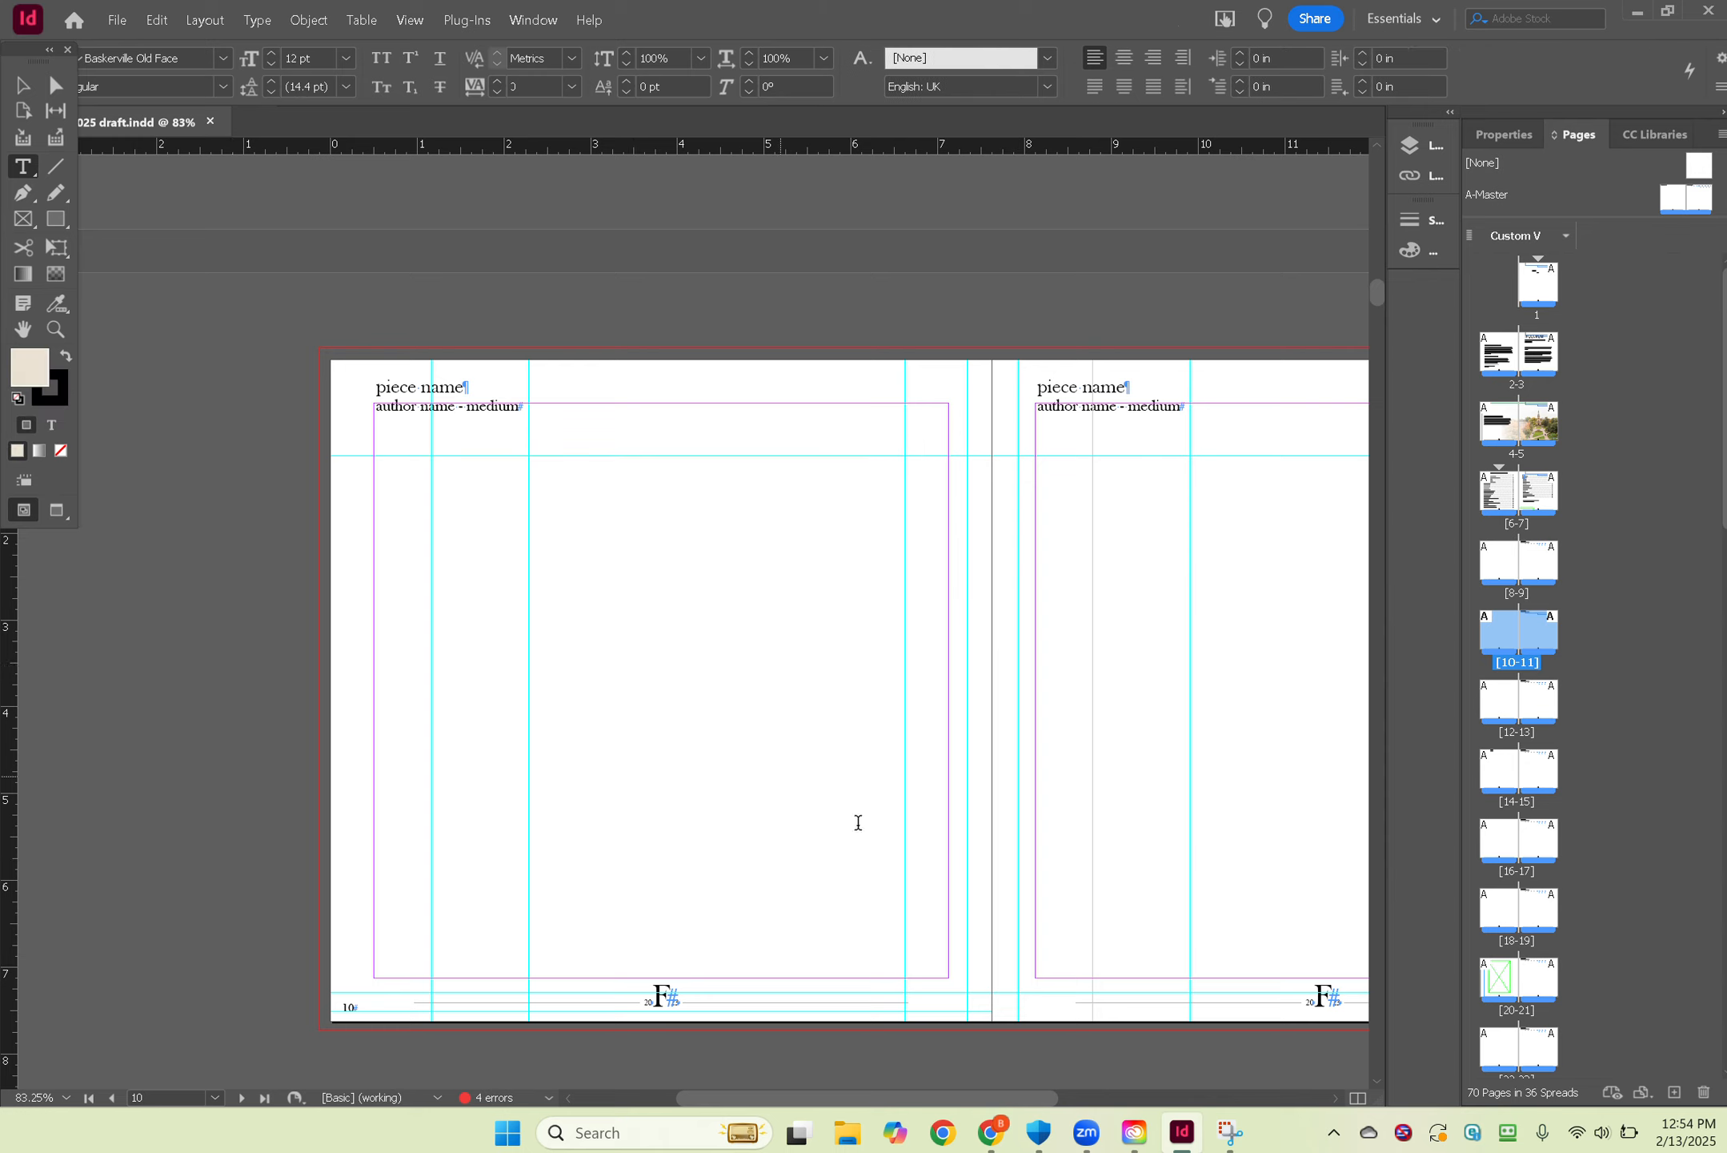
{"action": "left_click", "coordinate": [554, 645]}
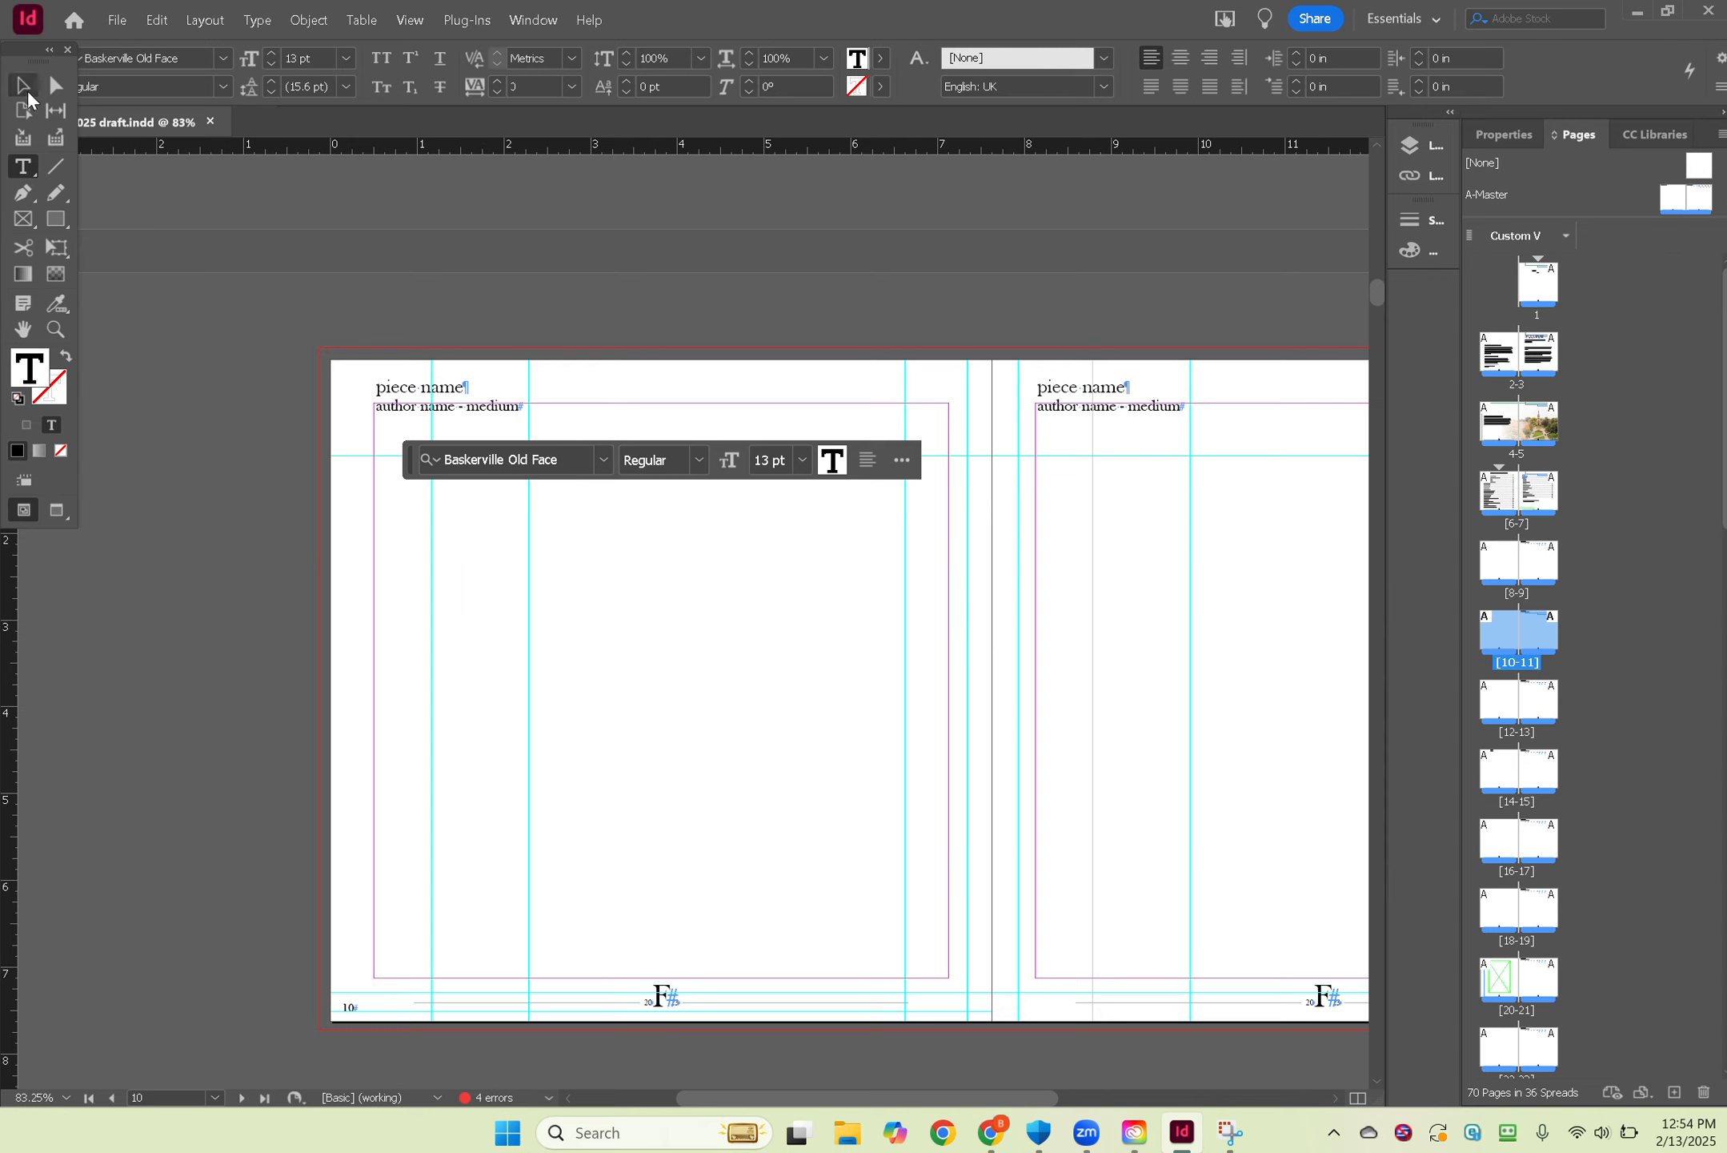
{"action": "key", "text": "Escape"}
Delete the red border frame surrounding spread 10-11.
{"action": "left_click", "coordinate": [496, 354]}
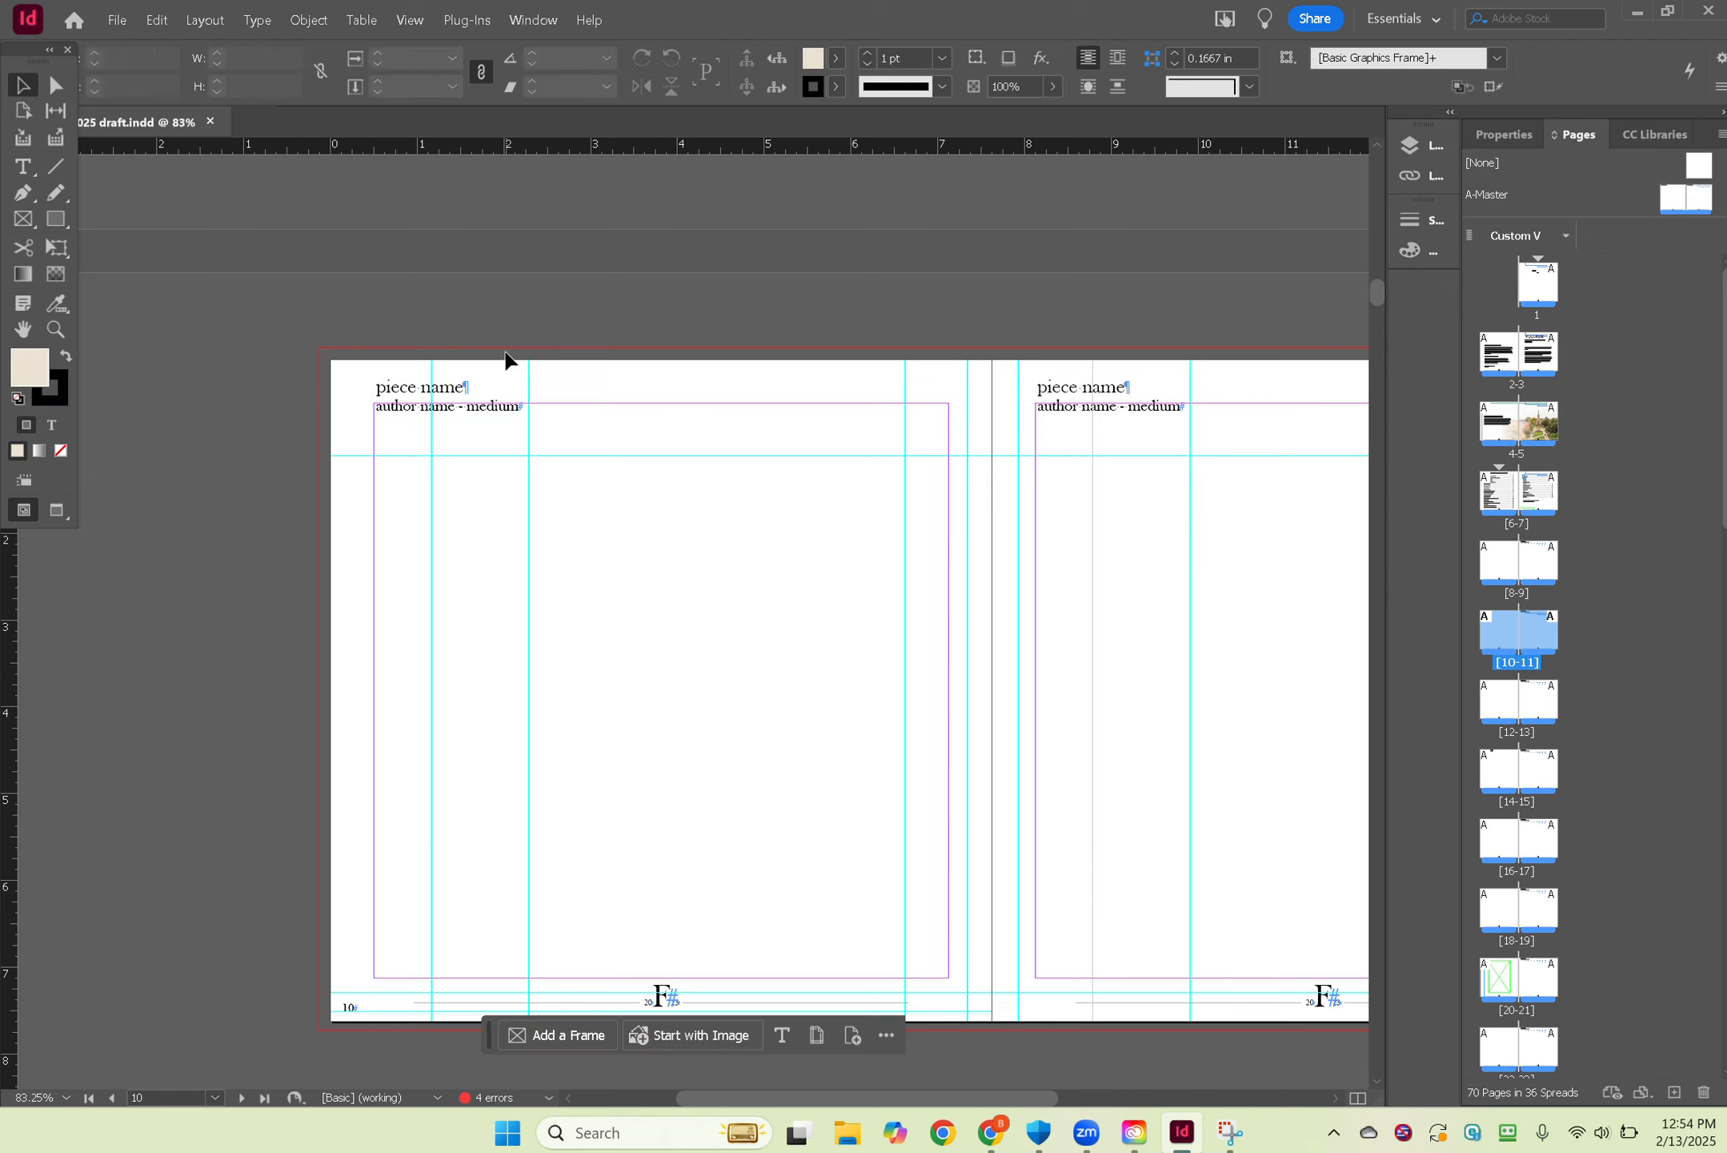
{"action": "left_click", "coordinate": [516, 356]}
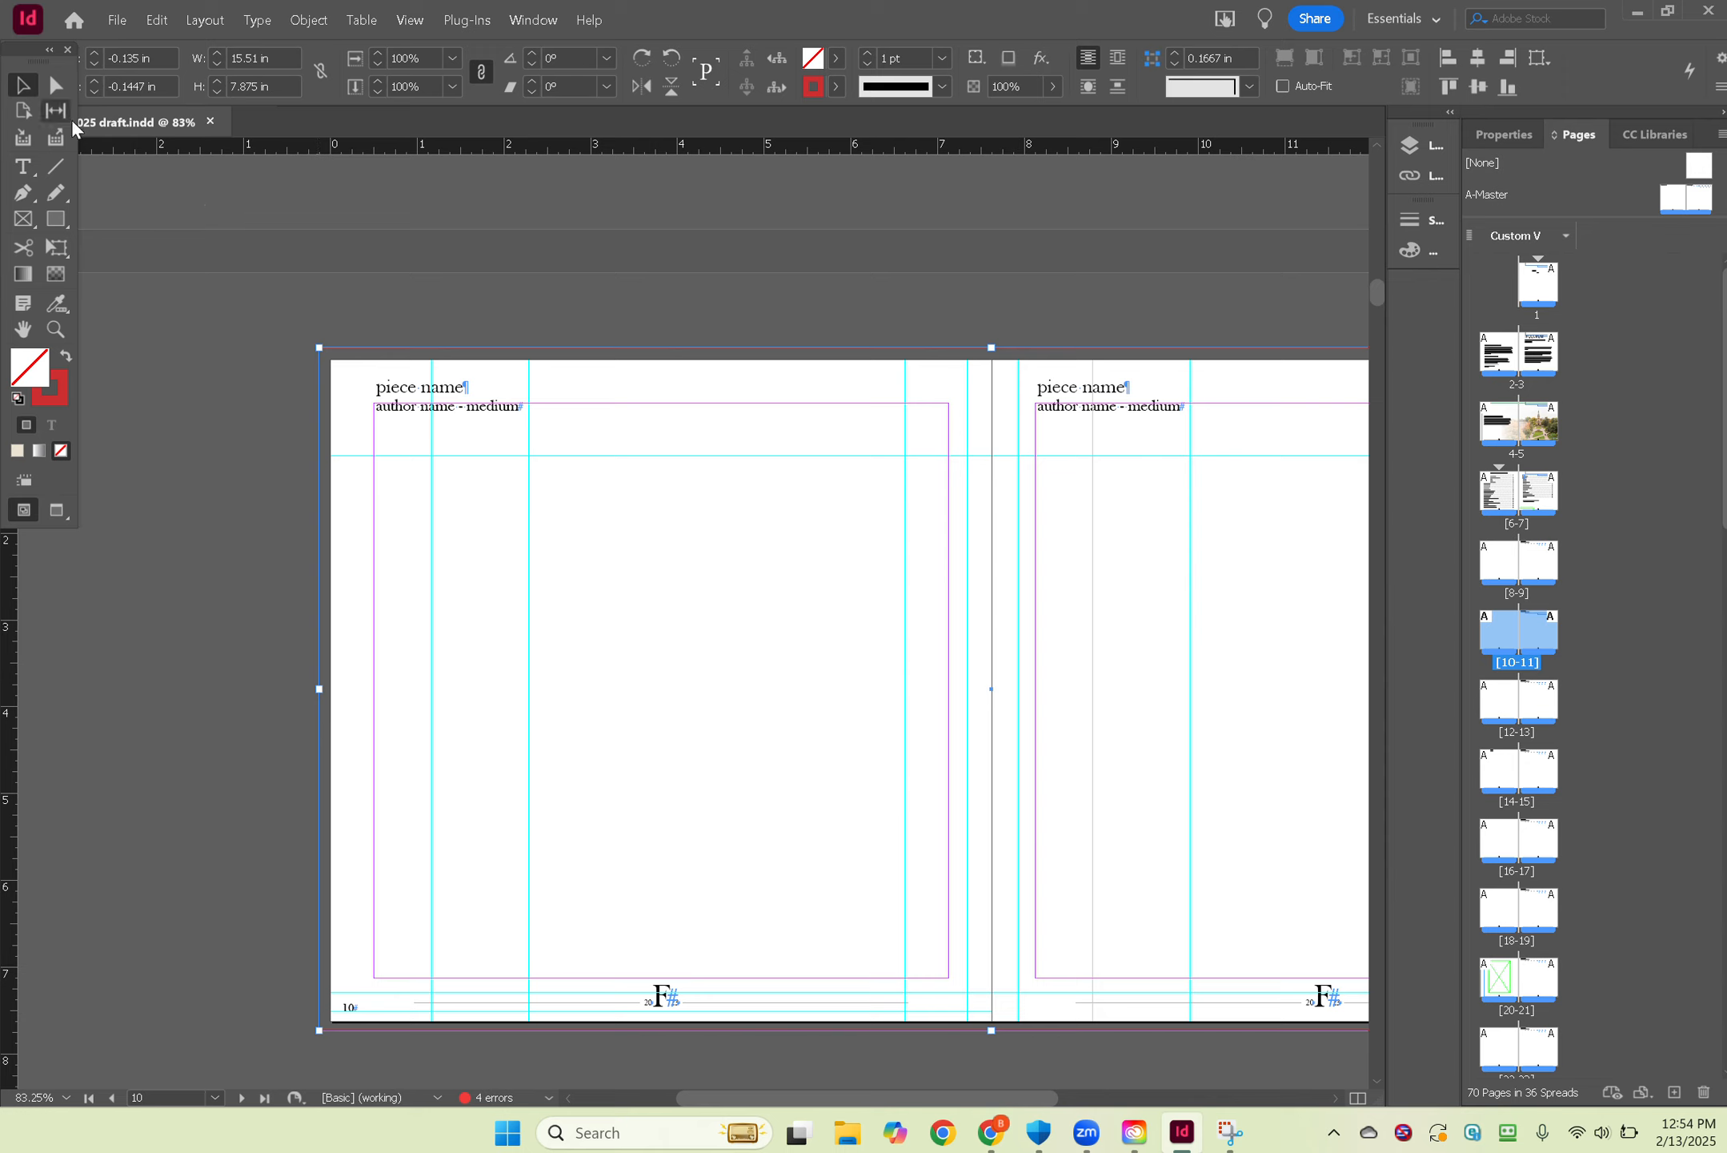
{"action": "left_click", "coordinate": [411, 364]}
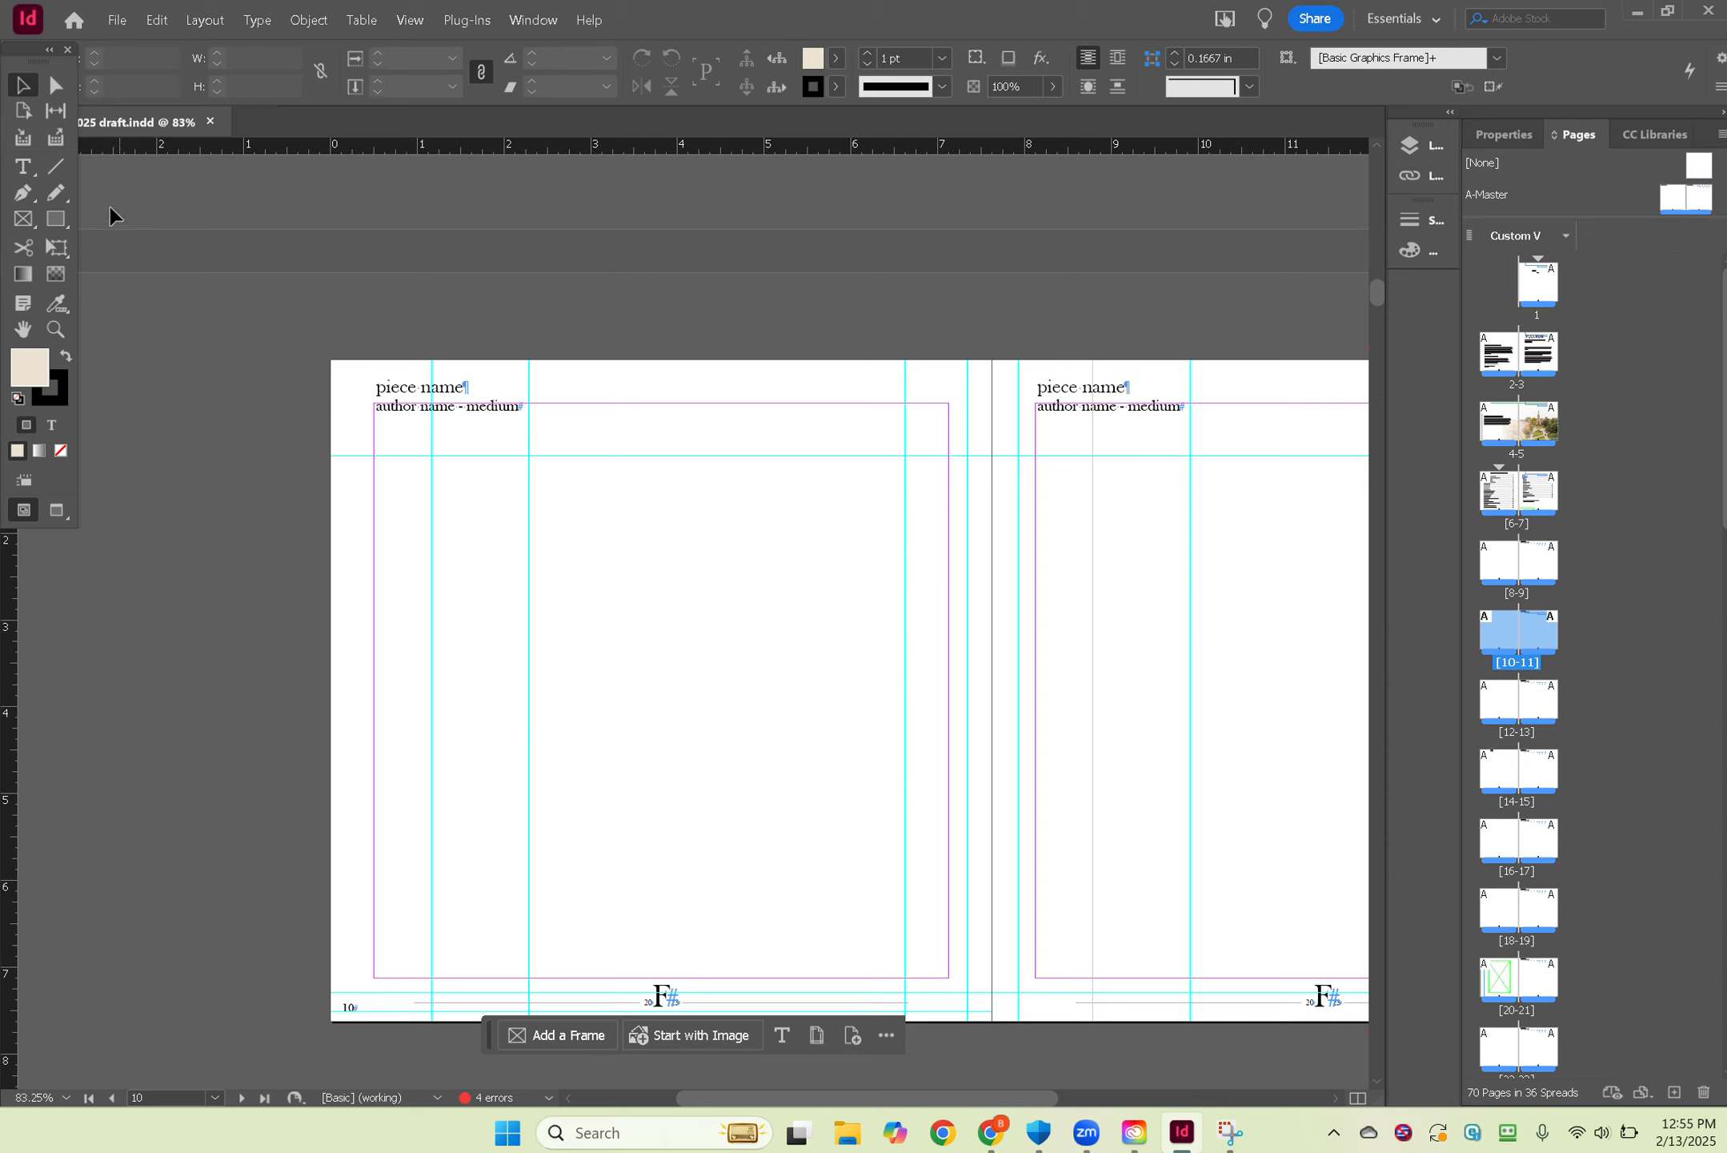
{"action": "left_click", "coordinate": [35, 166]}
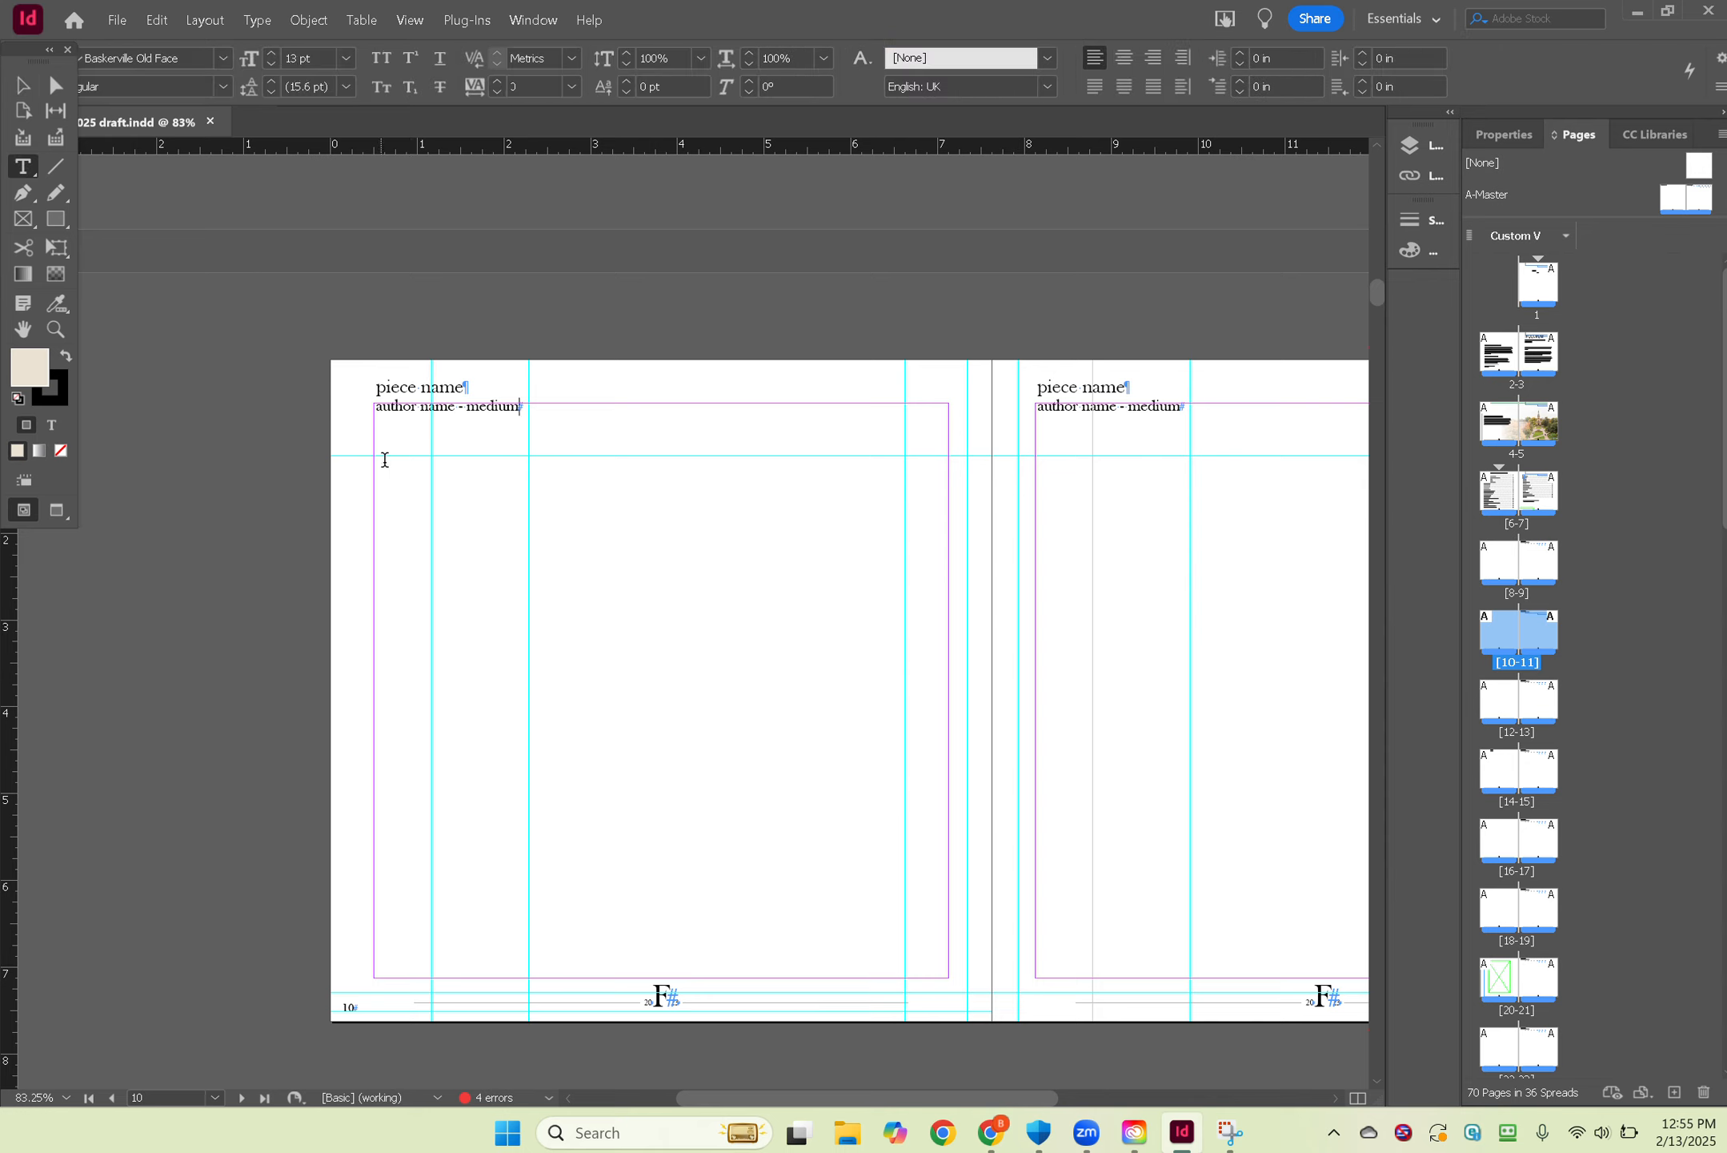
{"action": "left_click", "coordinate": [381, 458]}
{"action": "left_click", "coordinate": [373, 501]}
{"action": "left_click", "coordinate": [396, 467]}
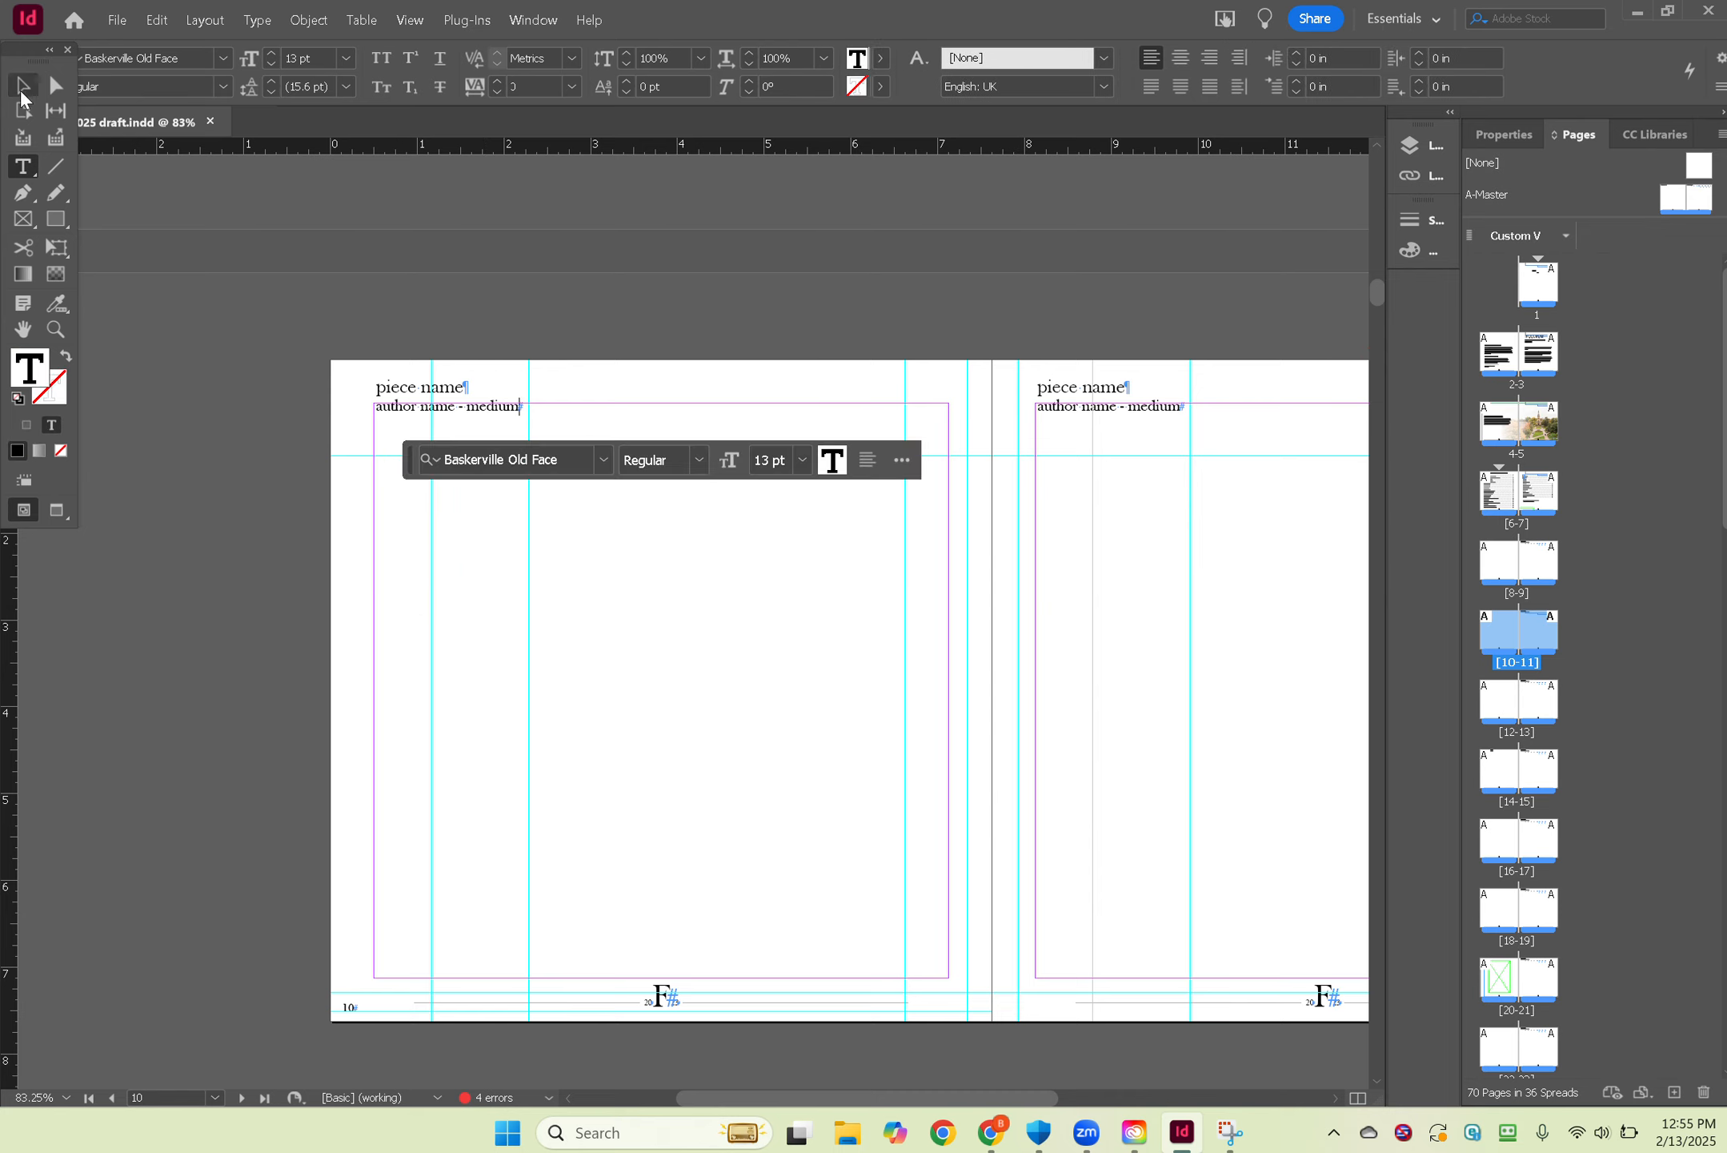
{"action": "key", "text": "Escape"}
{"action": "left_click", "coordinate": [561, 670]}
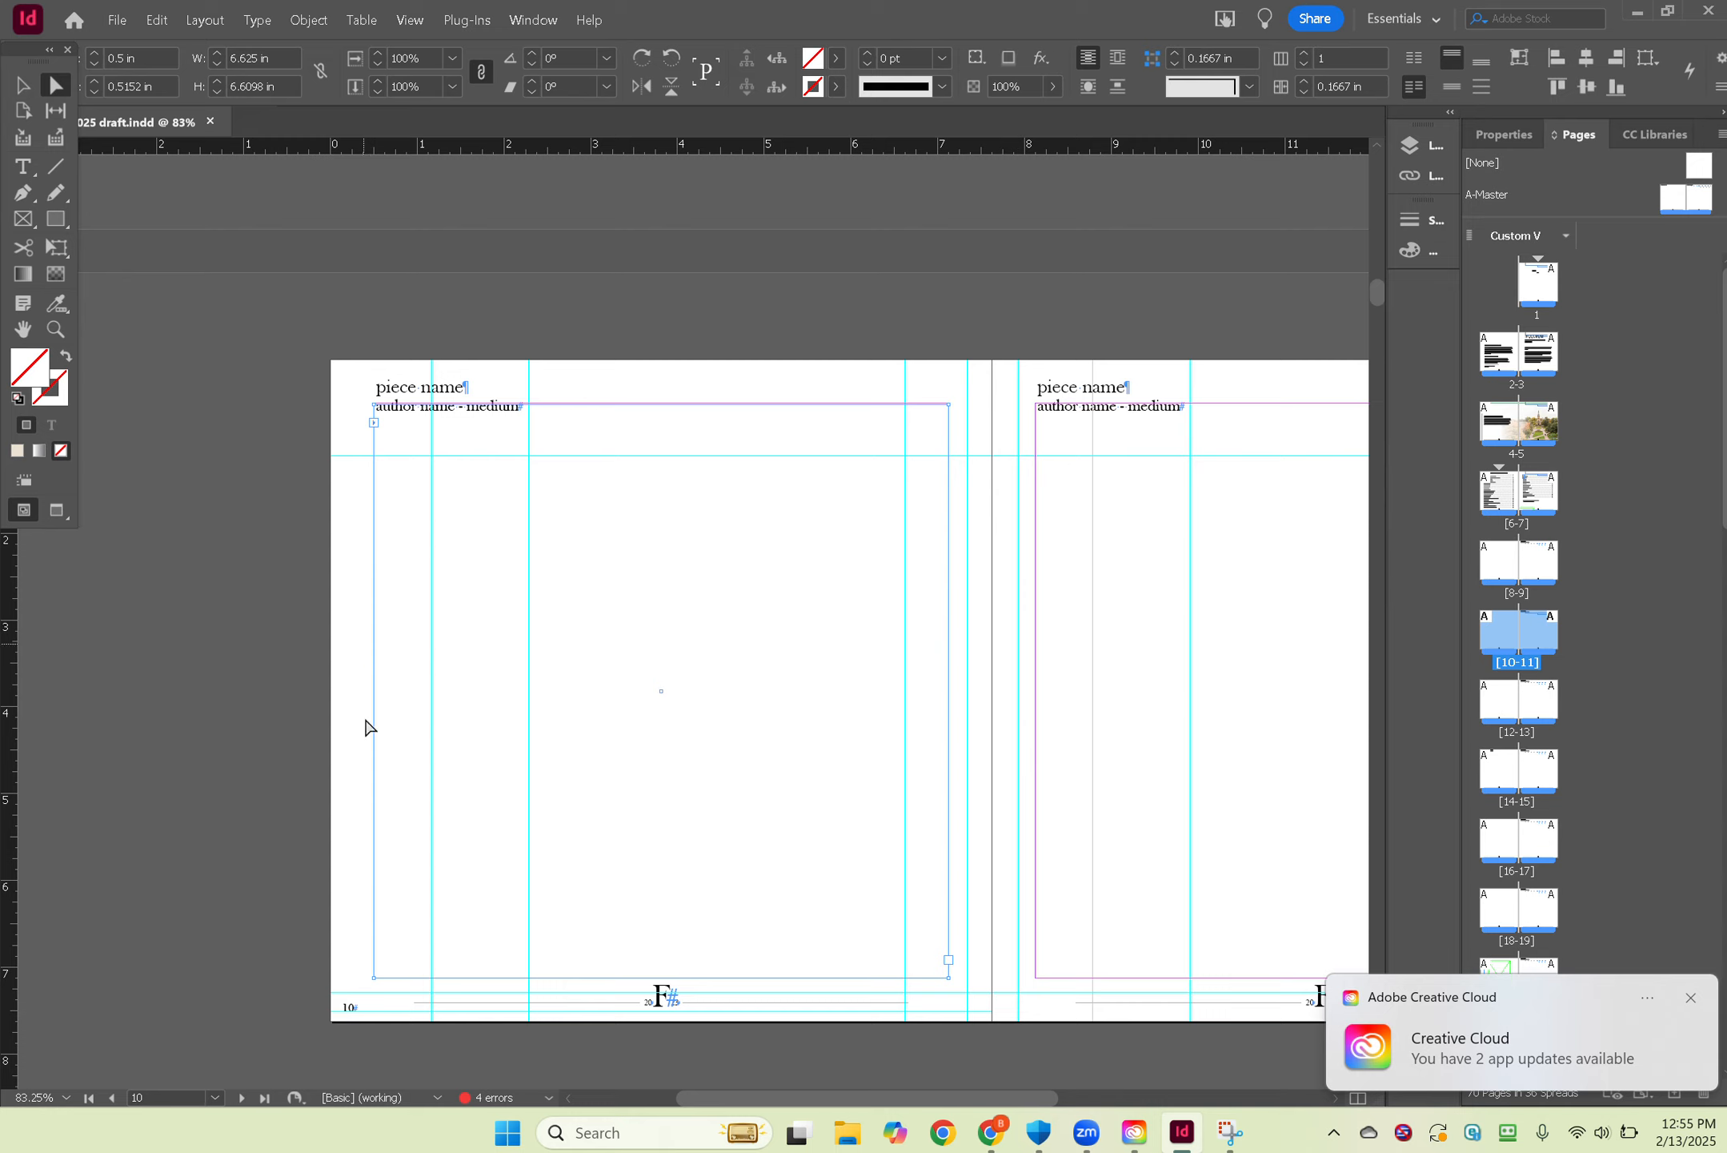
{"action": "left_click", "coordinate": [906, 728]}
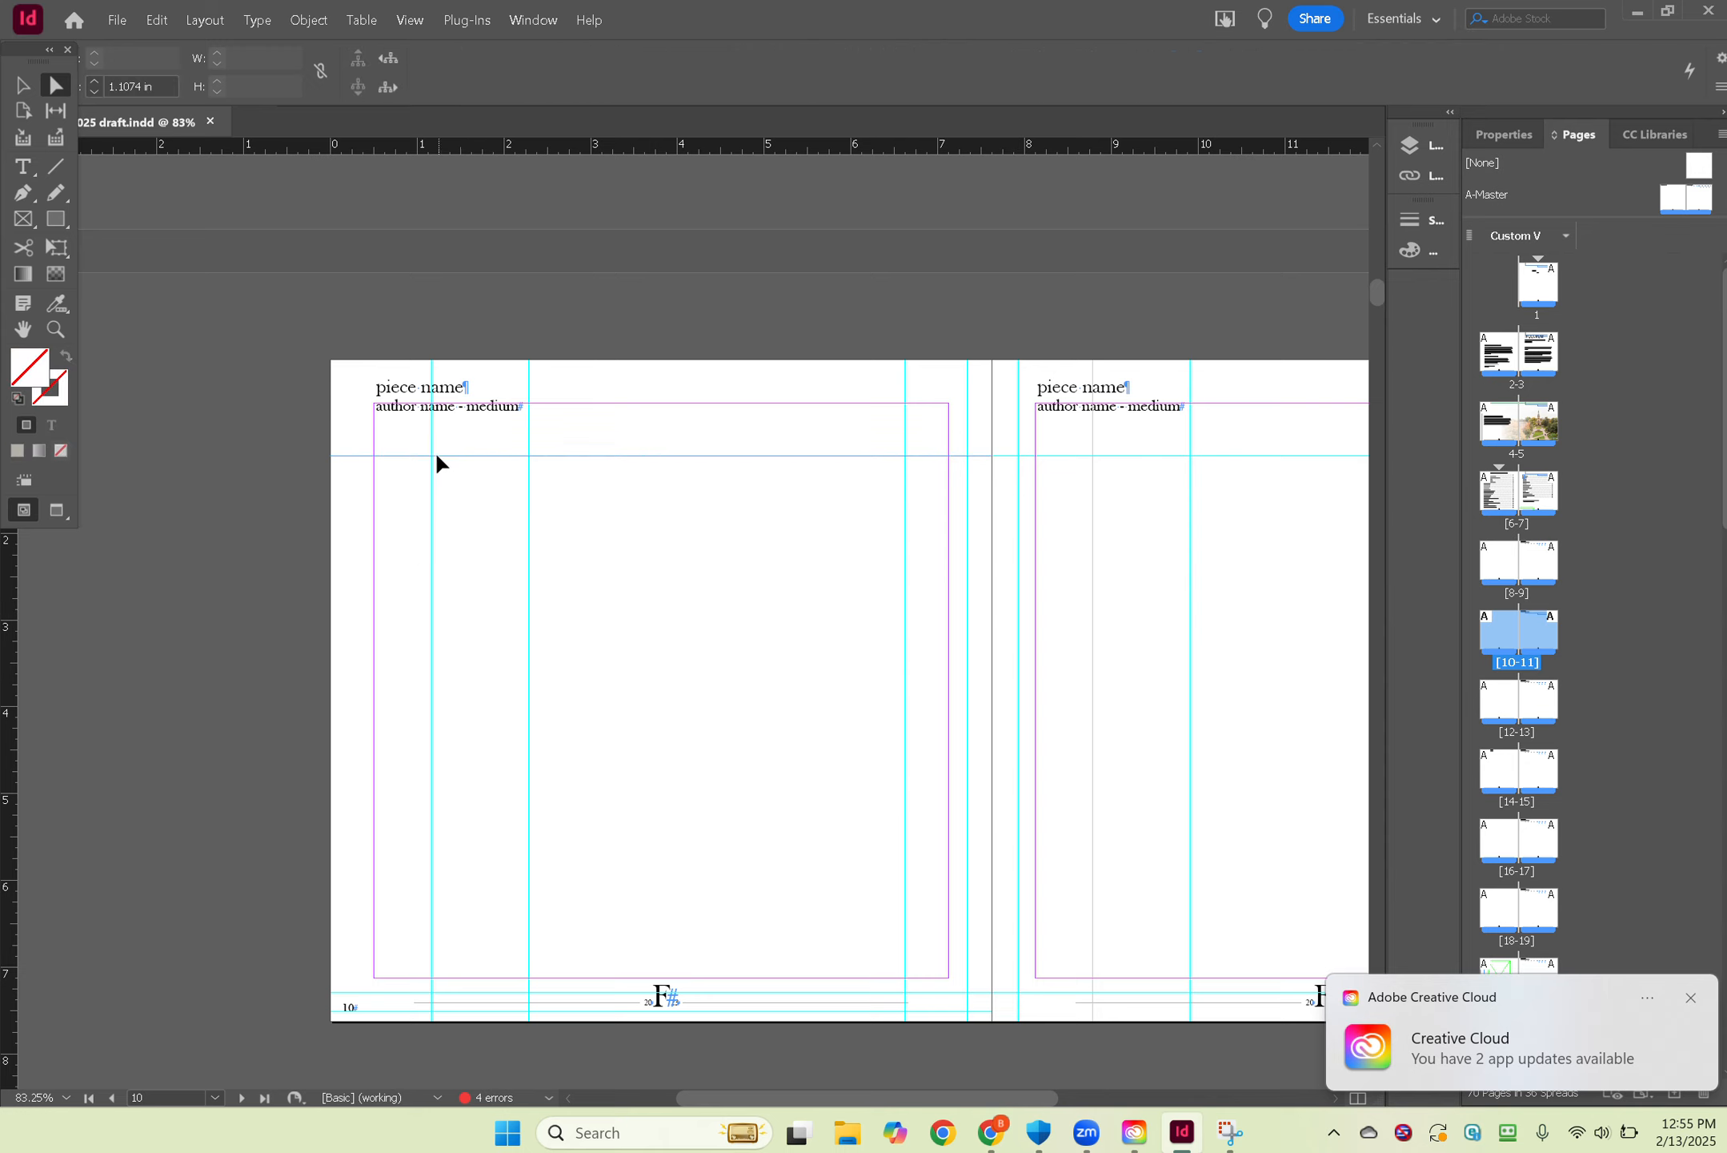
Draw a text frame on page 10 from just below the horizontal guide to the lower margin, spanning nearly the full margin width.
{"action": "left_click", "coordinate": [22, 166]}
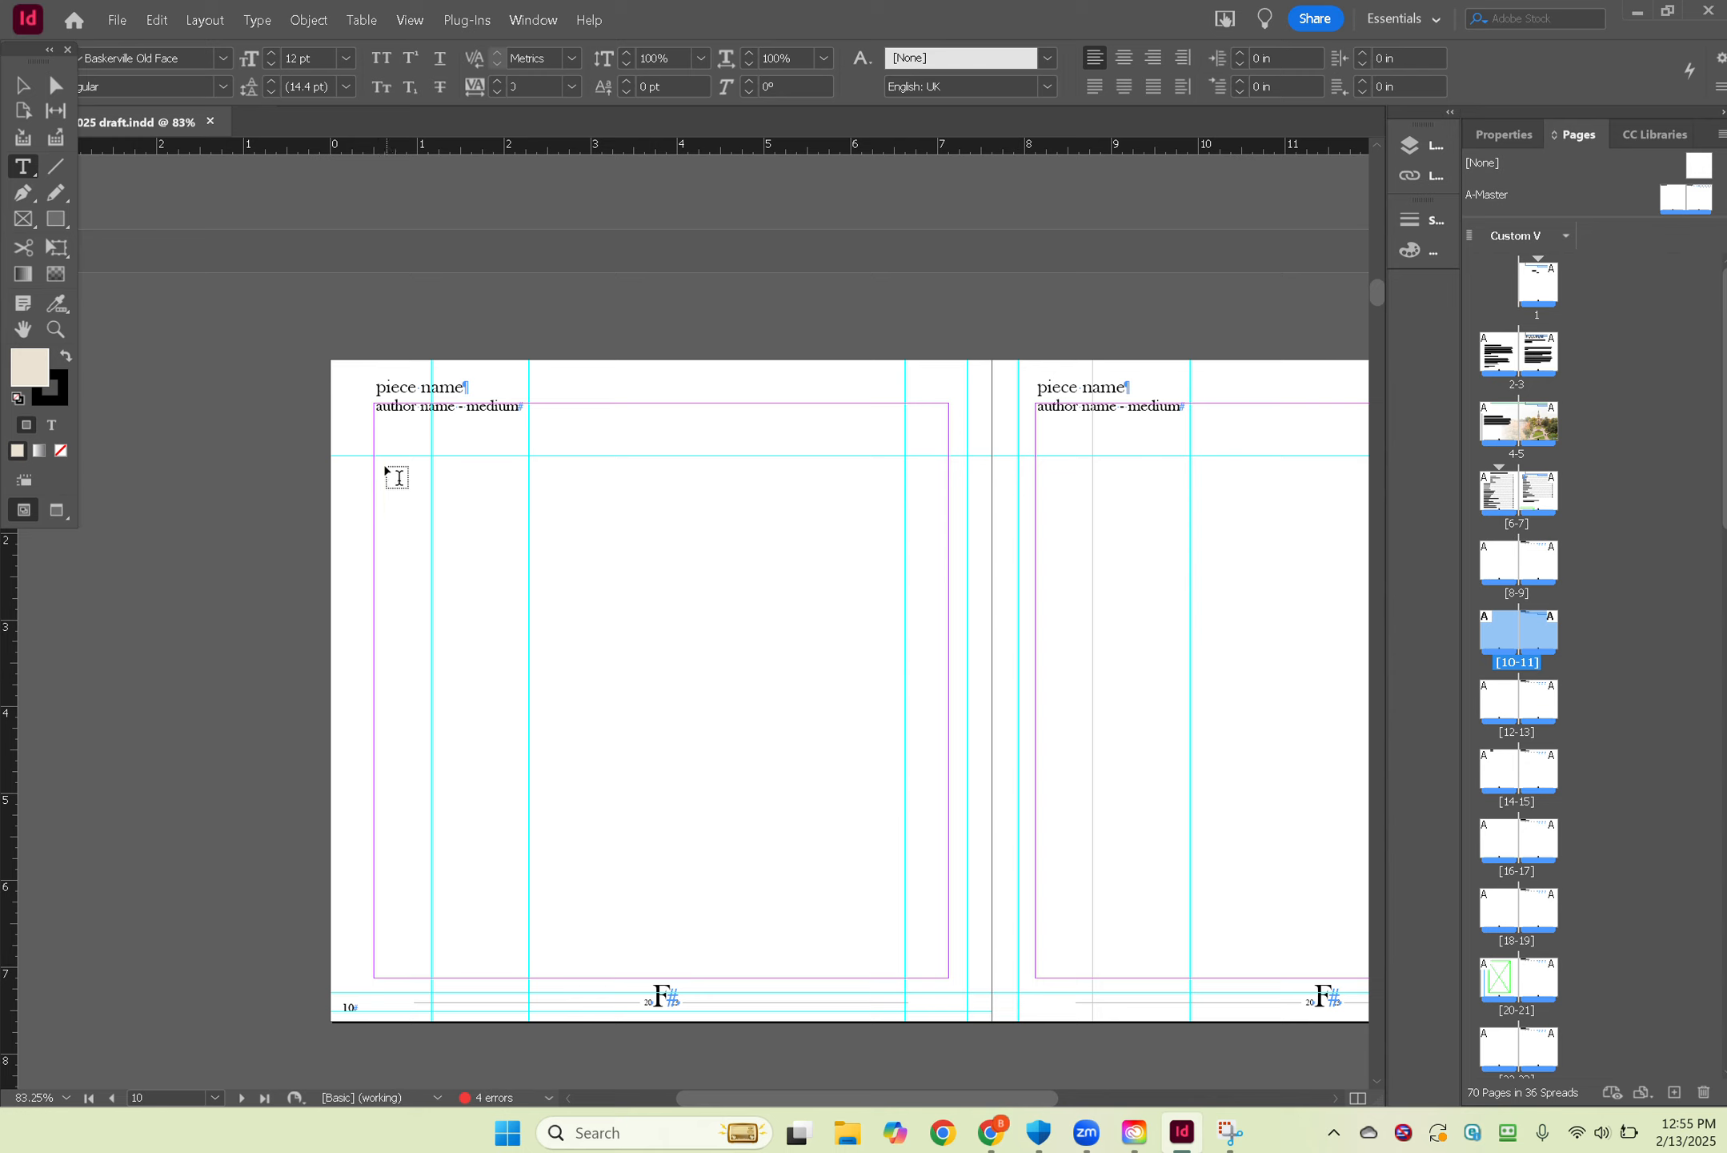
{"action": "left_click_drag", "start_coordinate": [383, 459], "coordinate": [937, 975]}
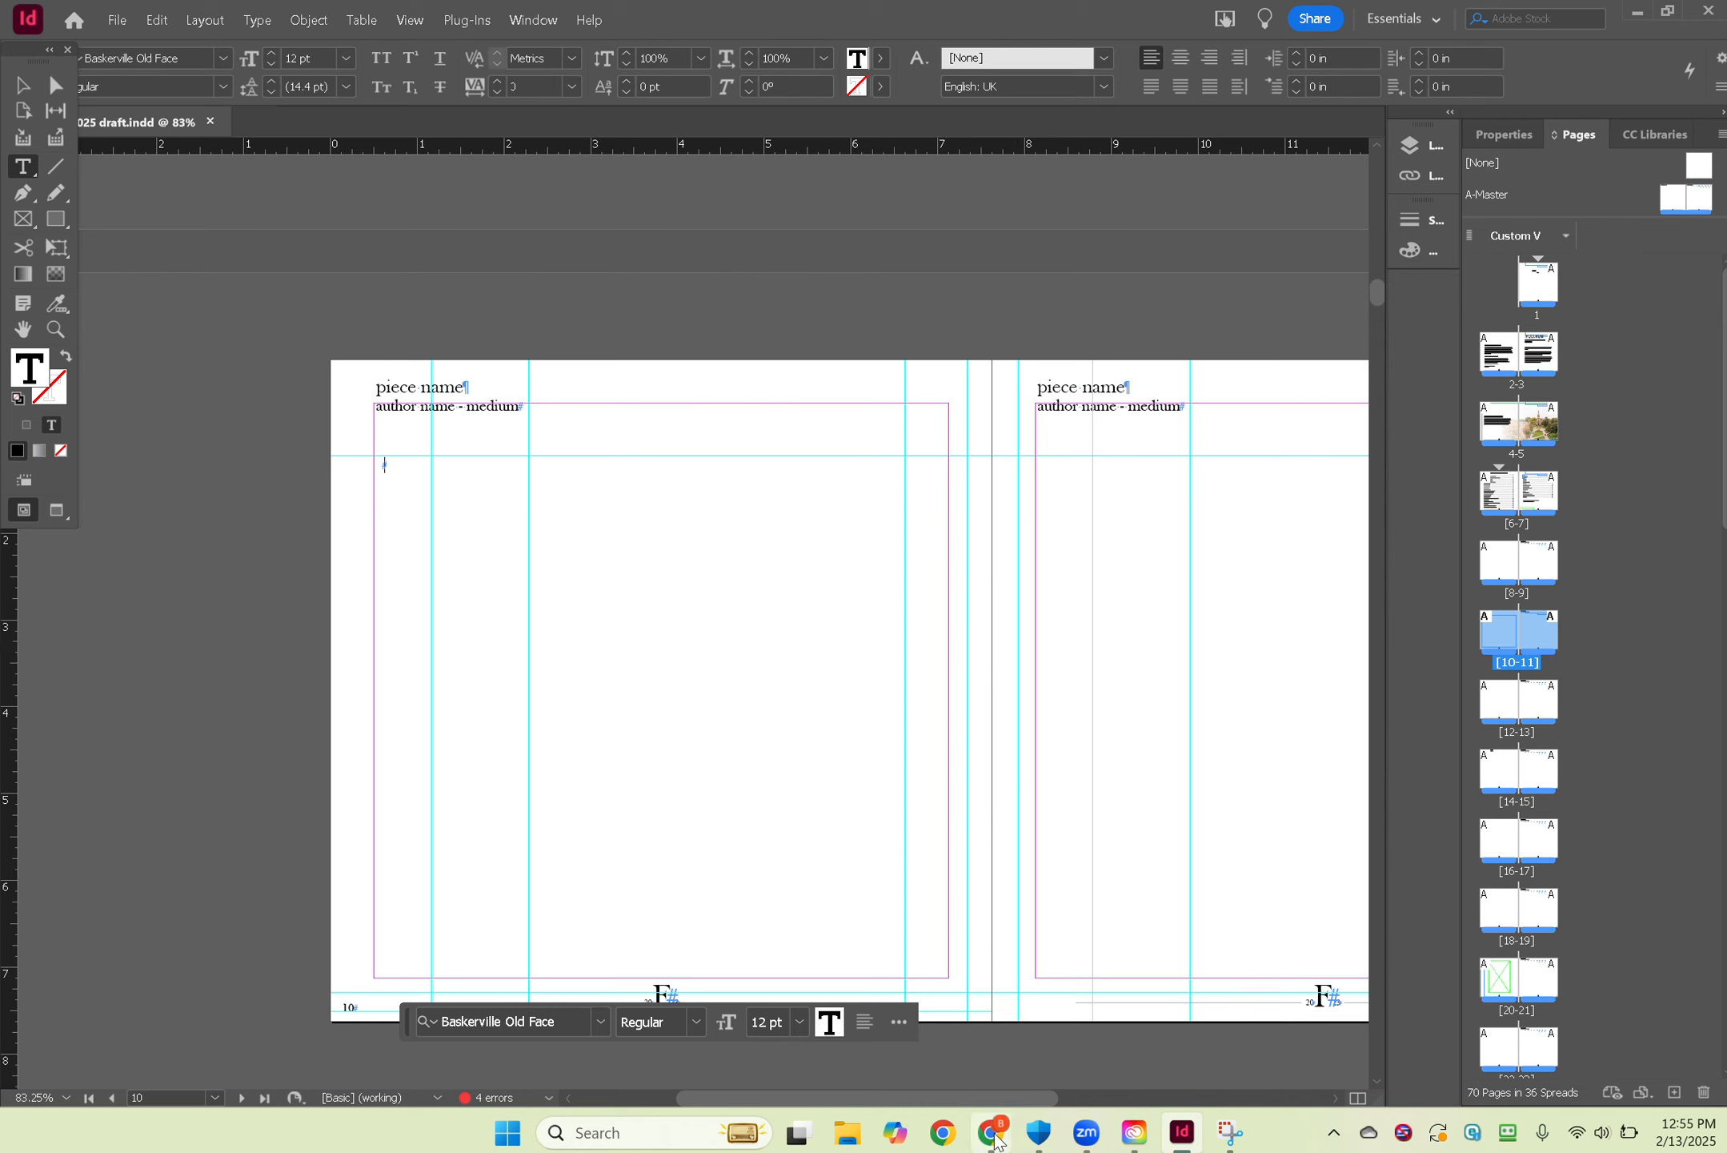
Switch to the Order document in Google Docs and copy the body of the poem "Creating Hour" without its title.
{"action": "left_click", "coordinate": [993, 1133]}
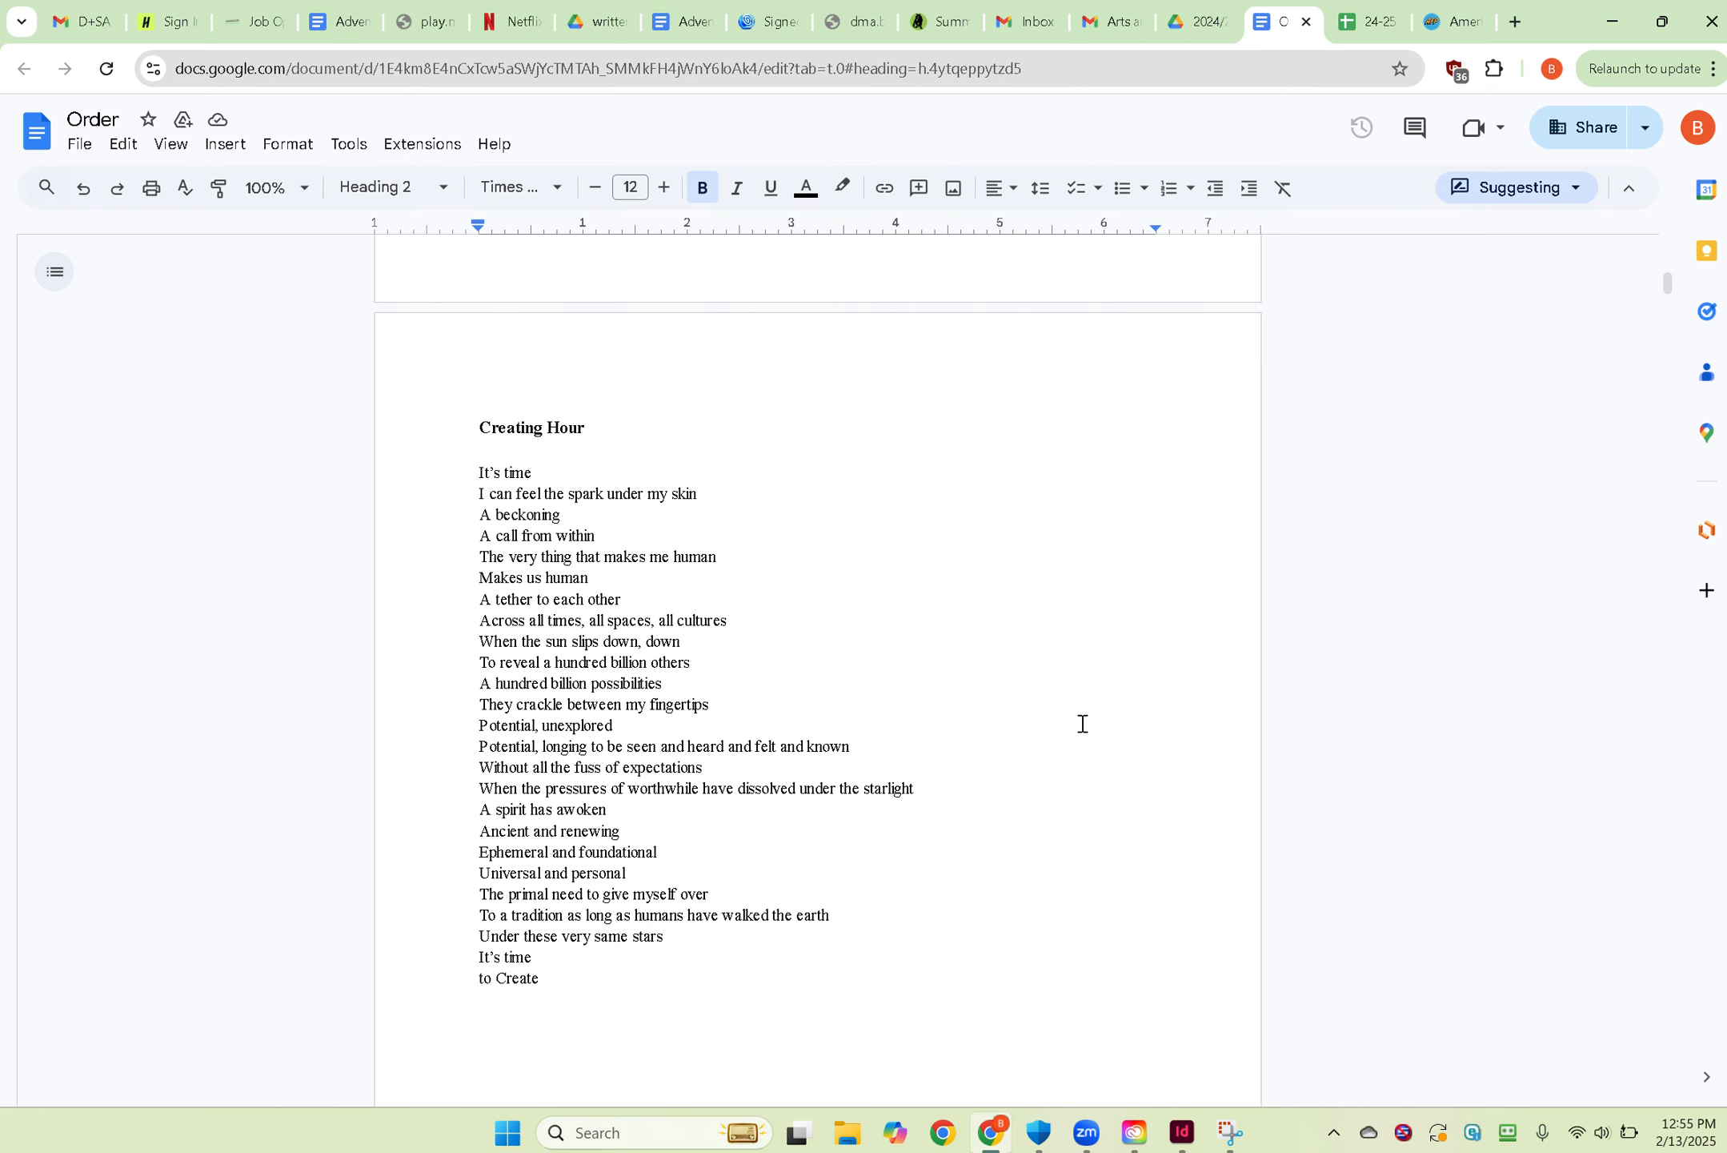
{"action": "scroll", "coordinate": [1080, 725], "scroll_direction": "up", "scroll_amount": 10}
{"action": "scroll", "coordinate": [1080, 729], "scroll_direction": "up", "scroll_amount": 5}
{"action": "scroll", "coordinate": [1080, 730], "scroll_direction": "down", "scroll_amount": 18}
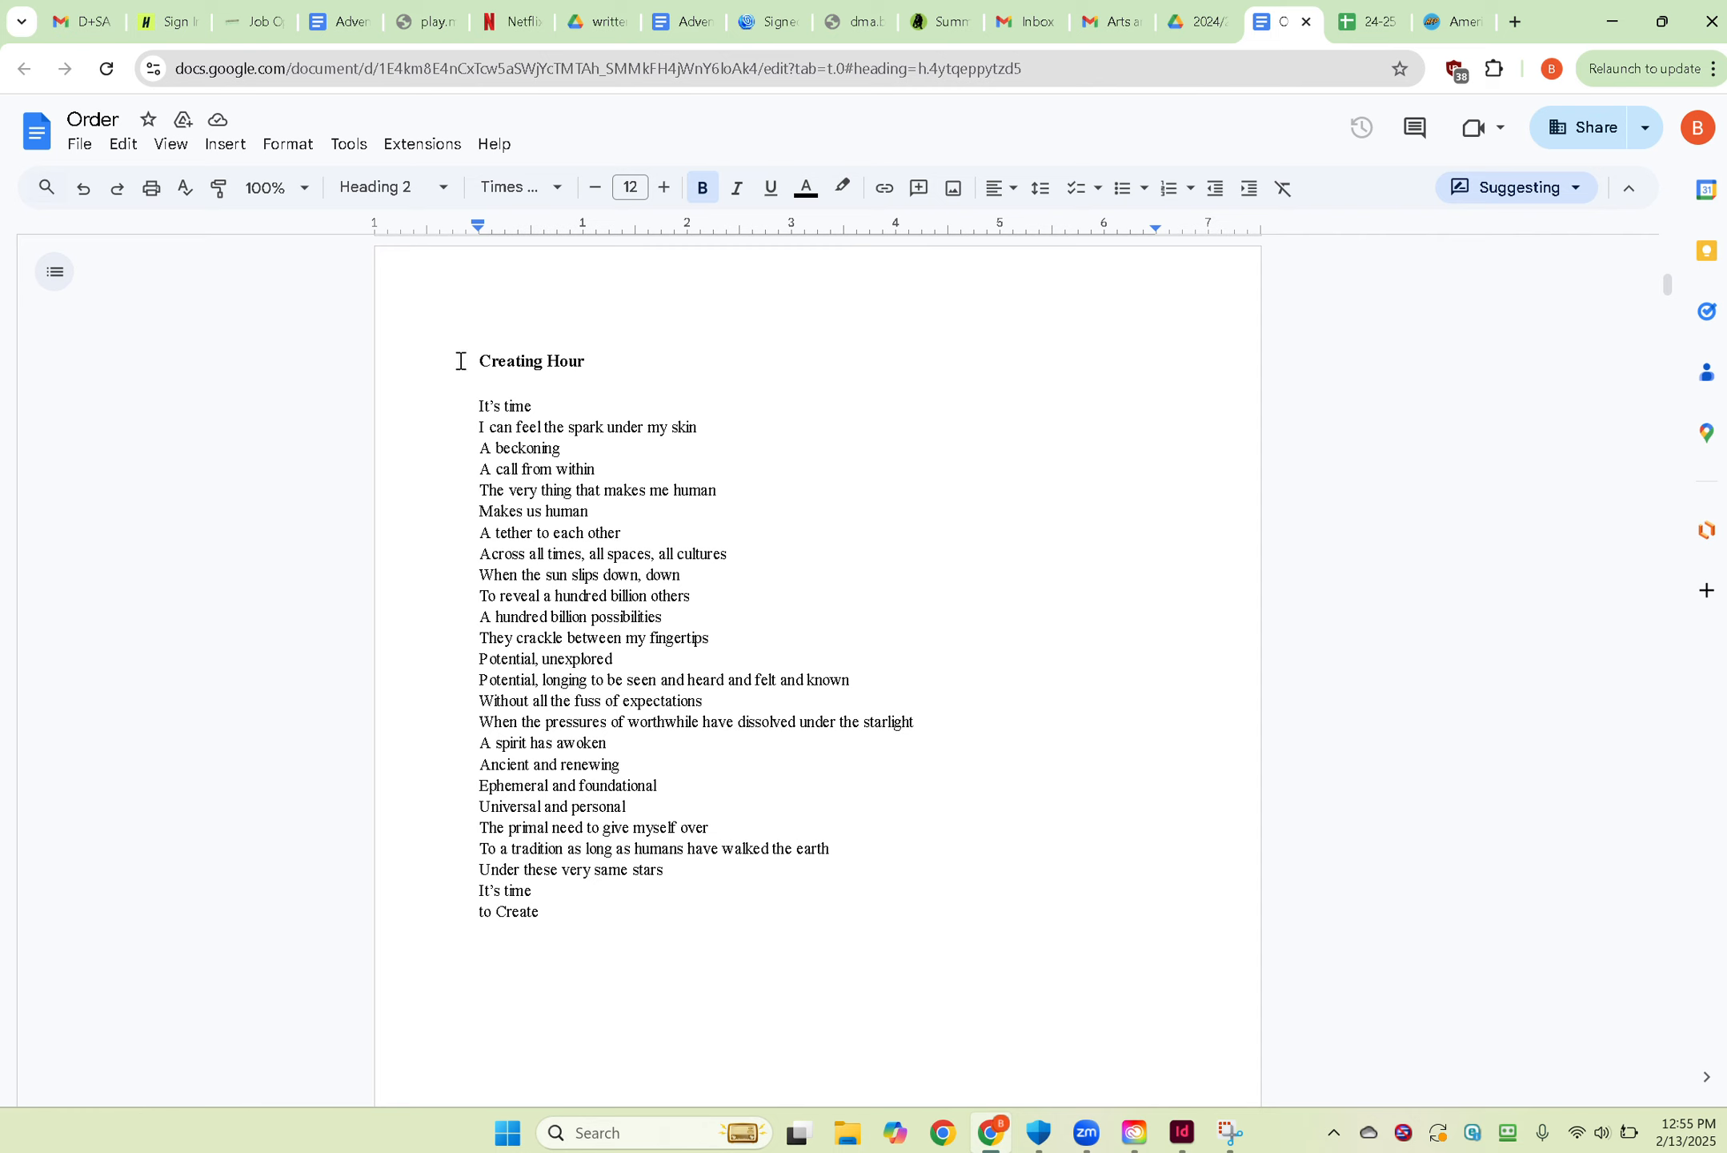
{"action": "left_click_drag", "start_coordinate": [473, 353], "coordinate": [577, 944]}
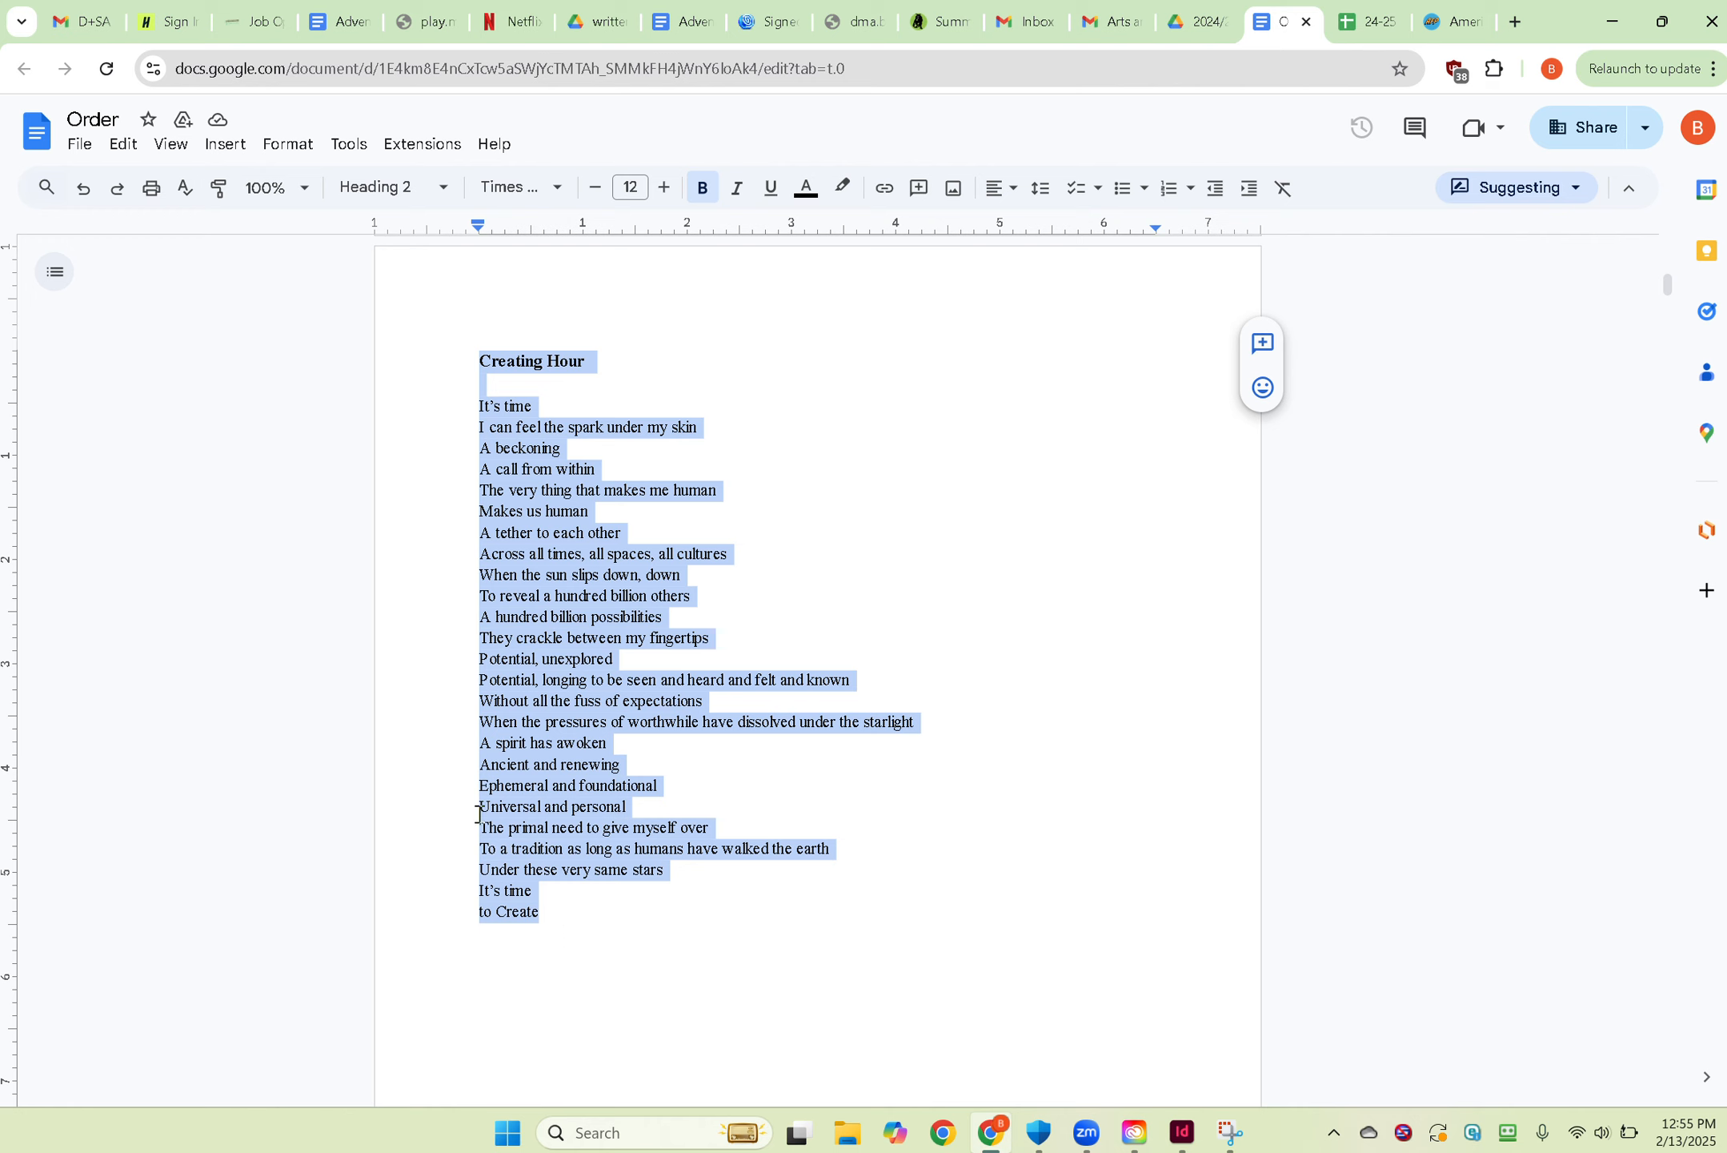
{"action": "left_click", "coordinate": [382, 578]}
{"action": "left_click", "coordinate": [467, 403]}
{"action": "left_click", "coordinate": [583, 1030], "text": "shift"}
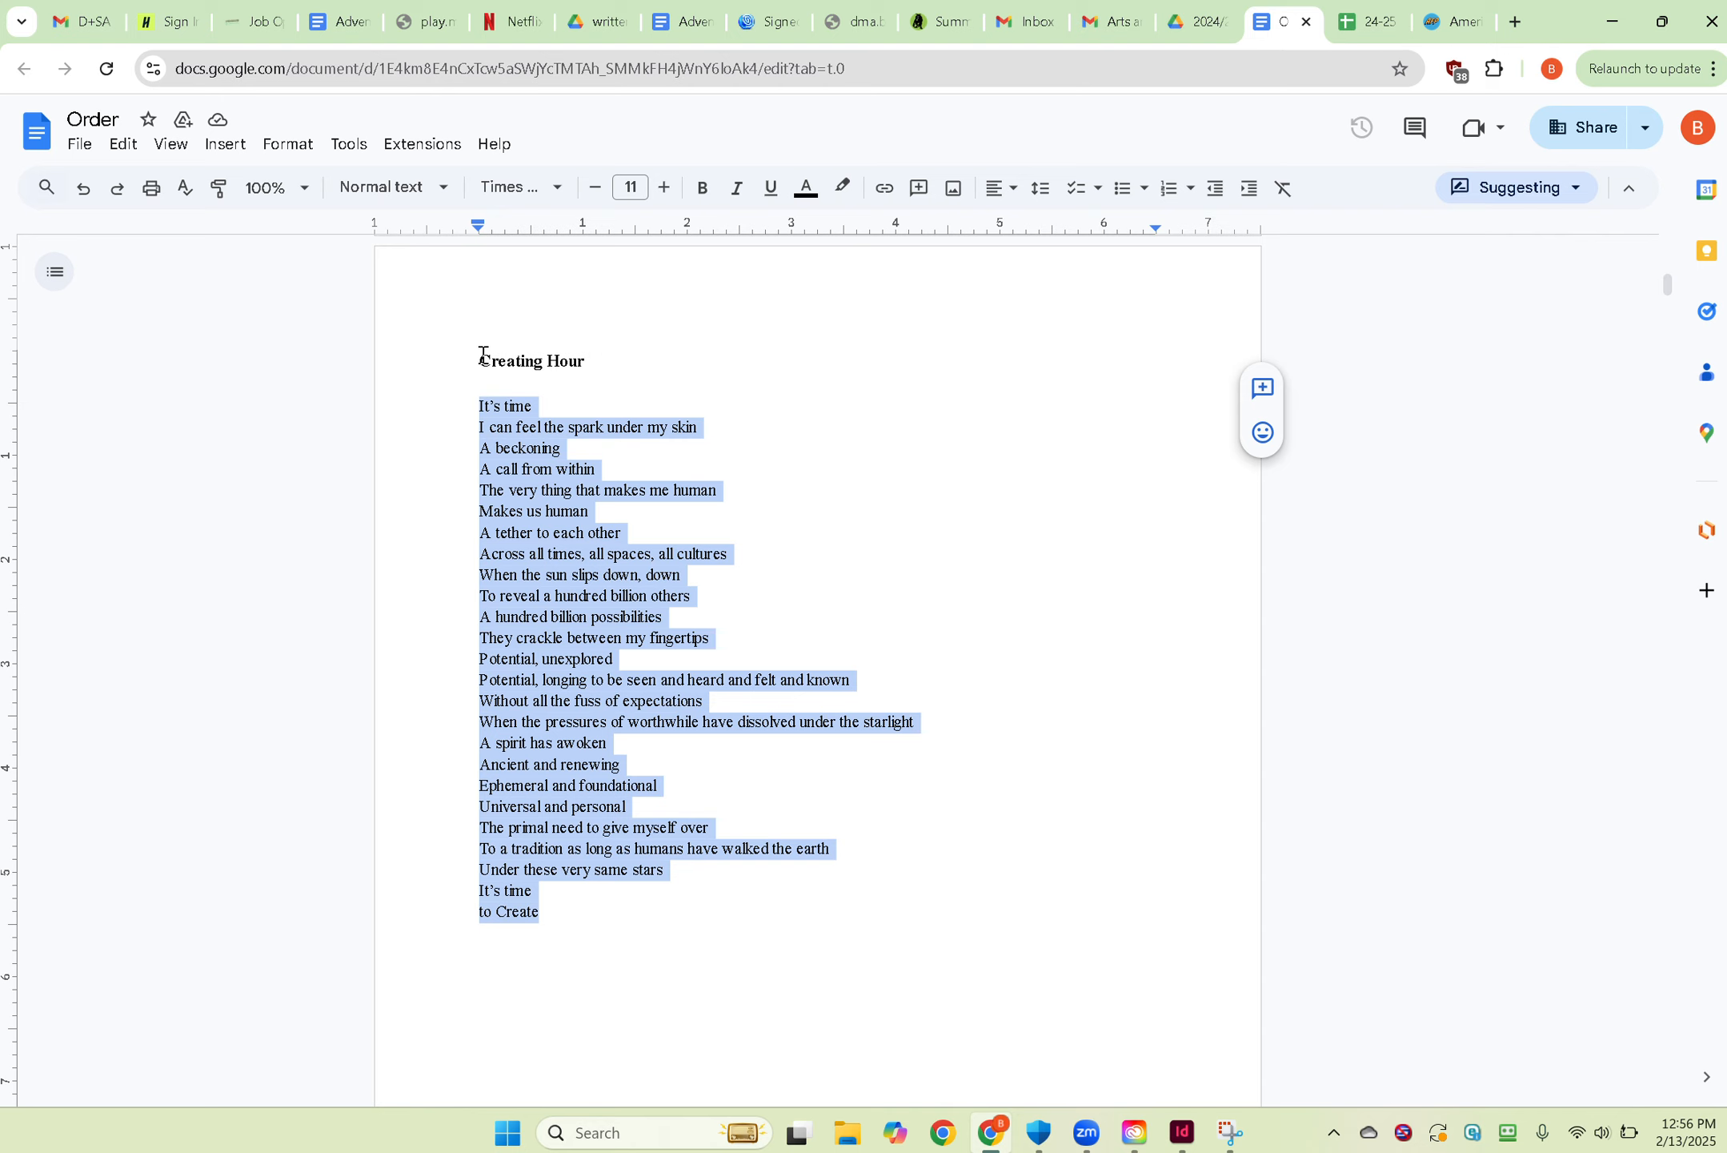
{"action": "right_click", "coordinate": [514, 890]}
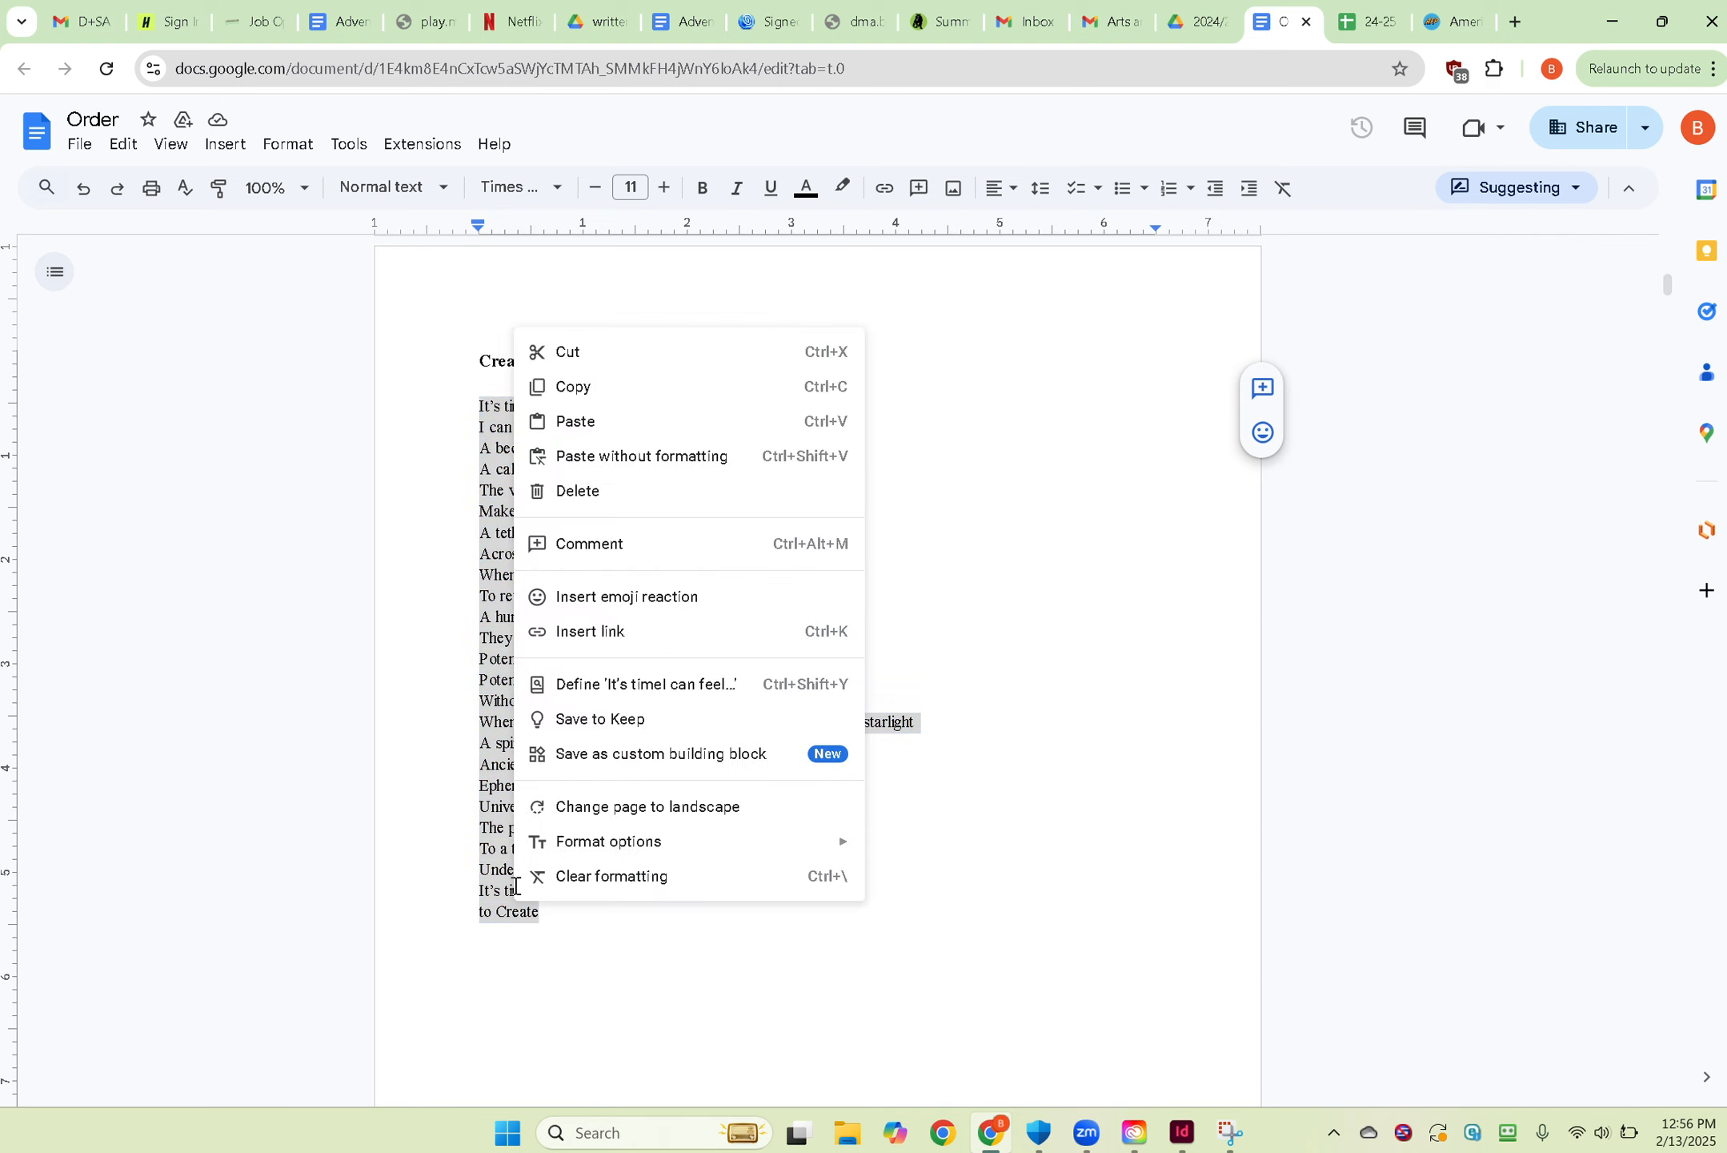
{"action": "left_click", "coordinate": [609, 389]}
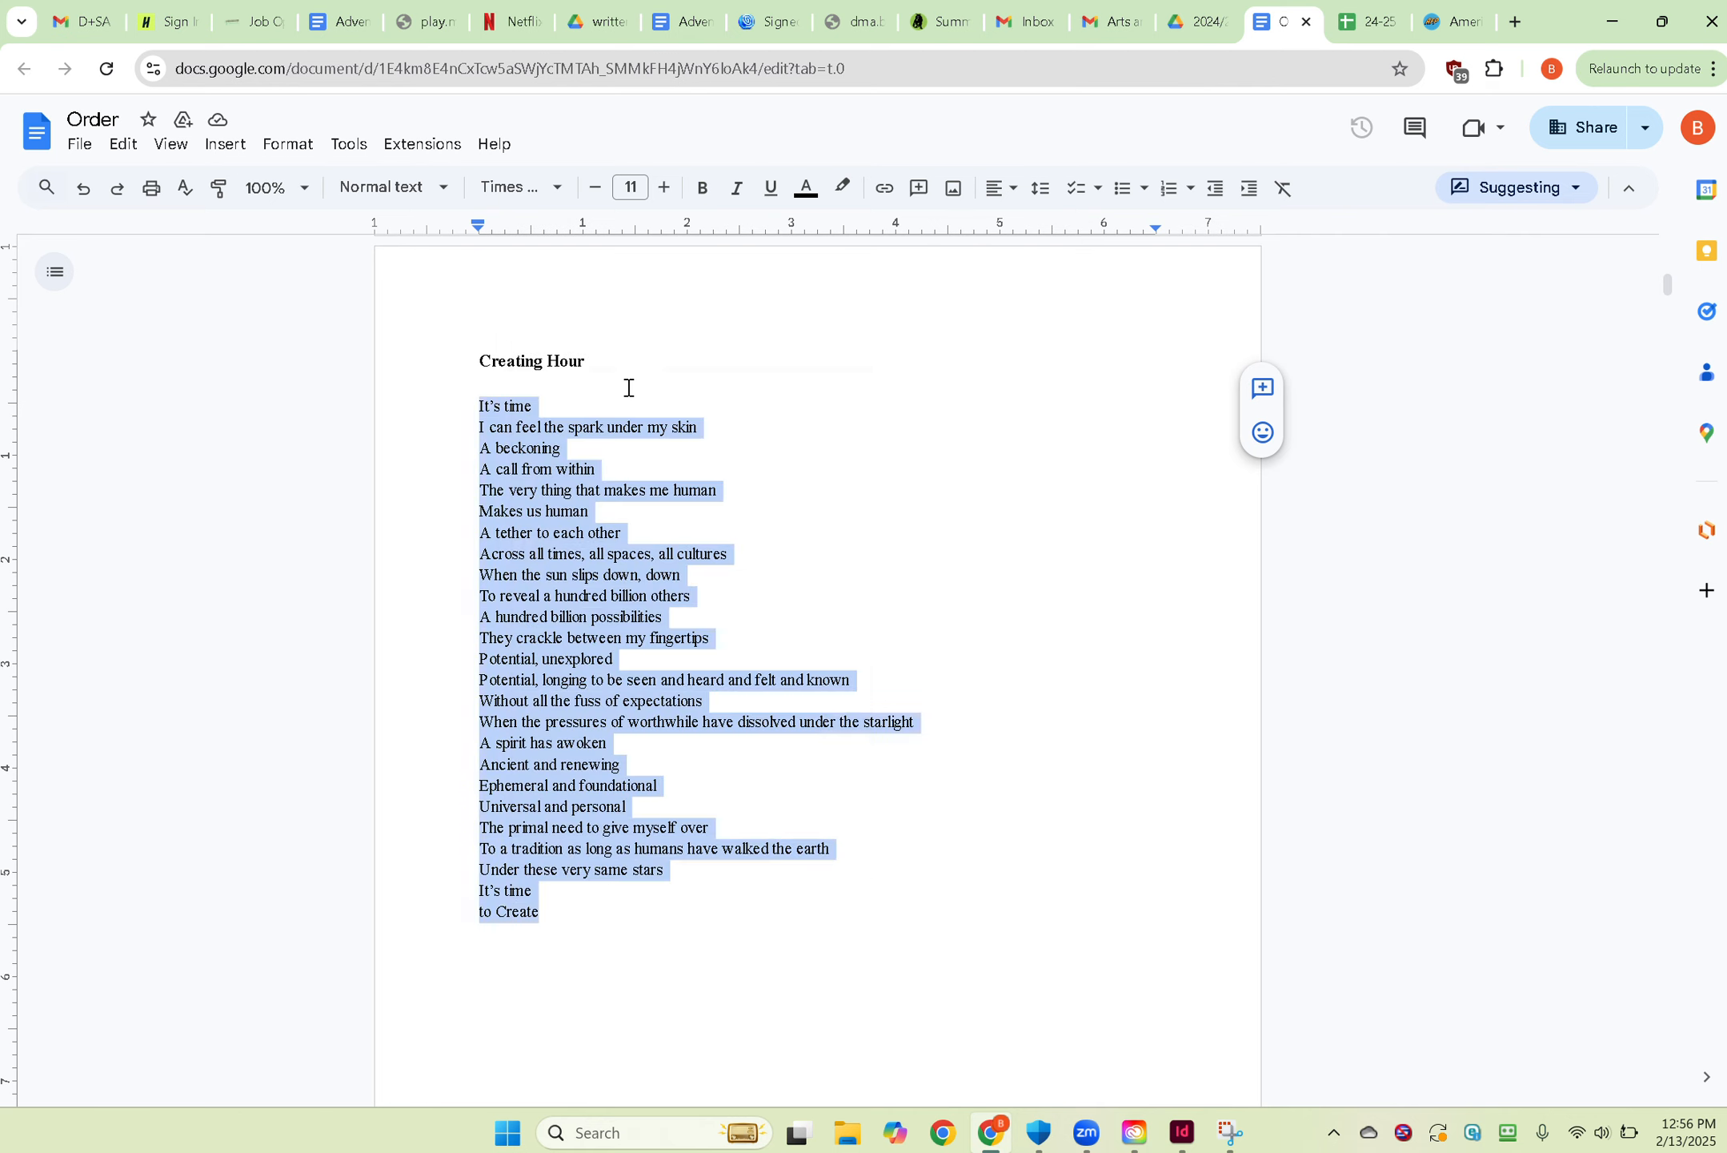
{"action": "left_click", "coordinate": [825, 428]}
Switch back to InDesign and paste the copied poem into the new text frame on page 10.
{"action": "left_click", "coordinate": [1182, 1132]}
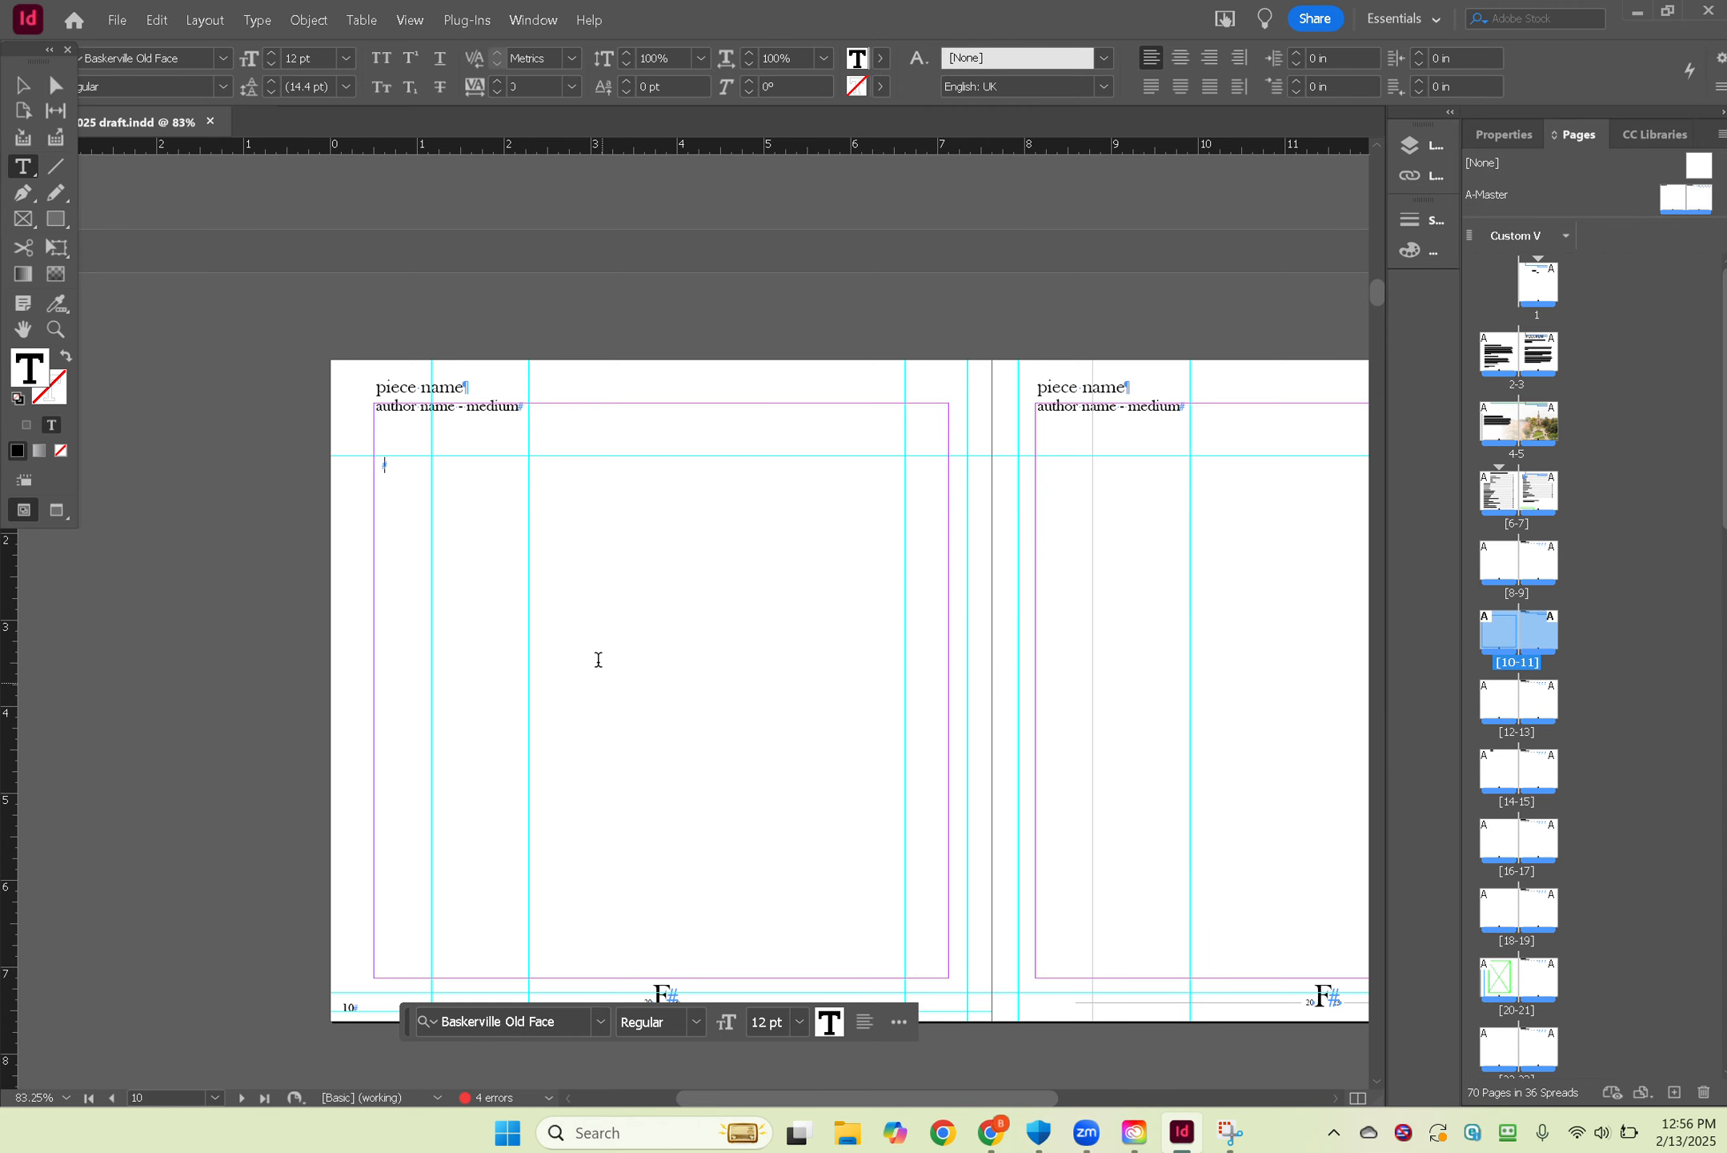
{"action": "left_click", "coordinate": [385, 463]}
{"action": "right_click", "coordinate": [406, 488]}
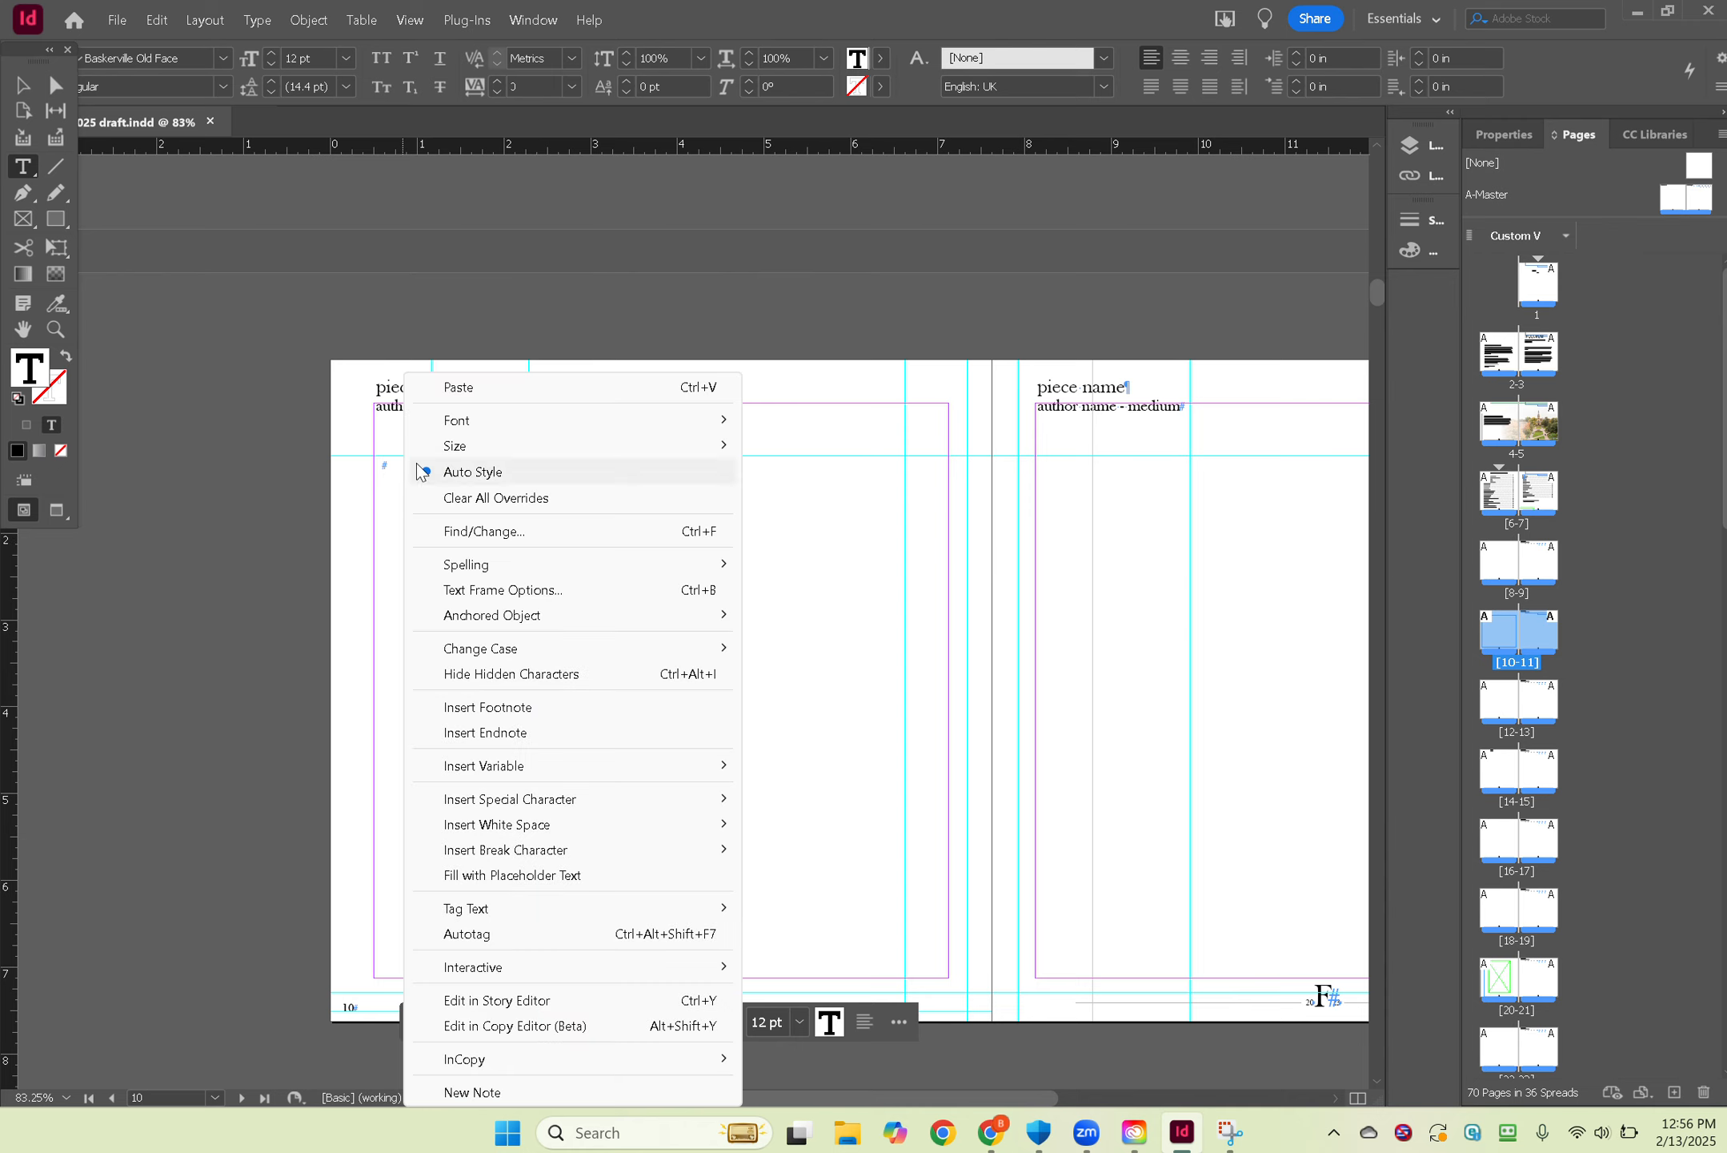
{"action": "left_click", "coordinate": [463, 387]}
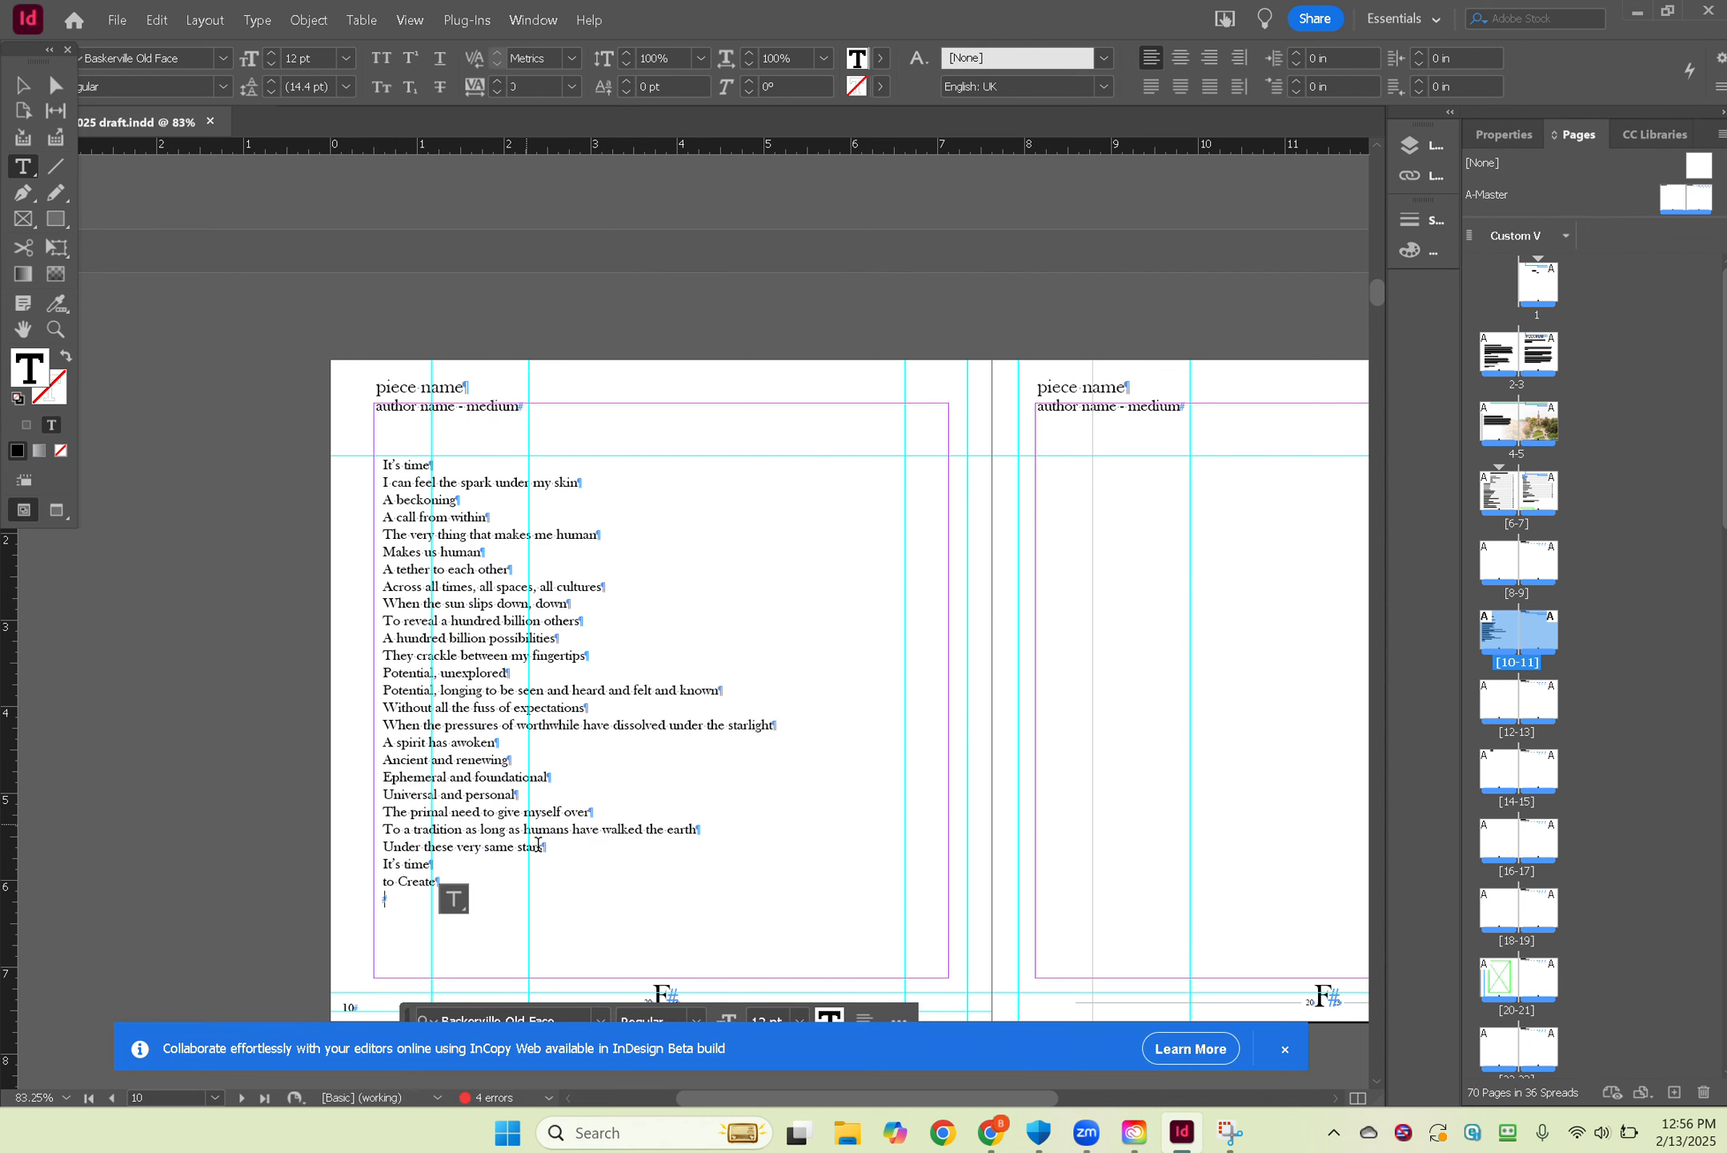
Replace the "piece name" placeholder on page 10 with the title "Creating Hour".
{"action": "scroll", "coordinate": [540, 854], "scroll_direction": "down", "scroll_amount": 2}
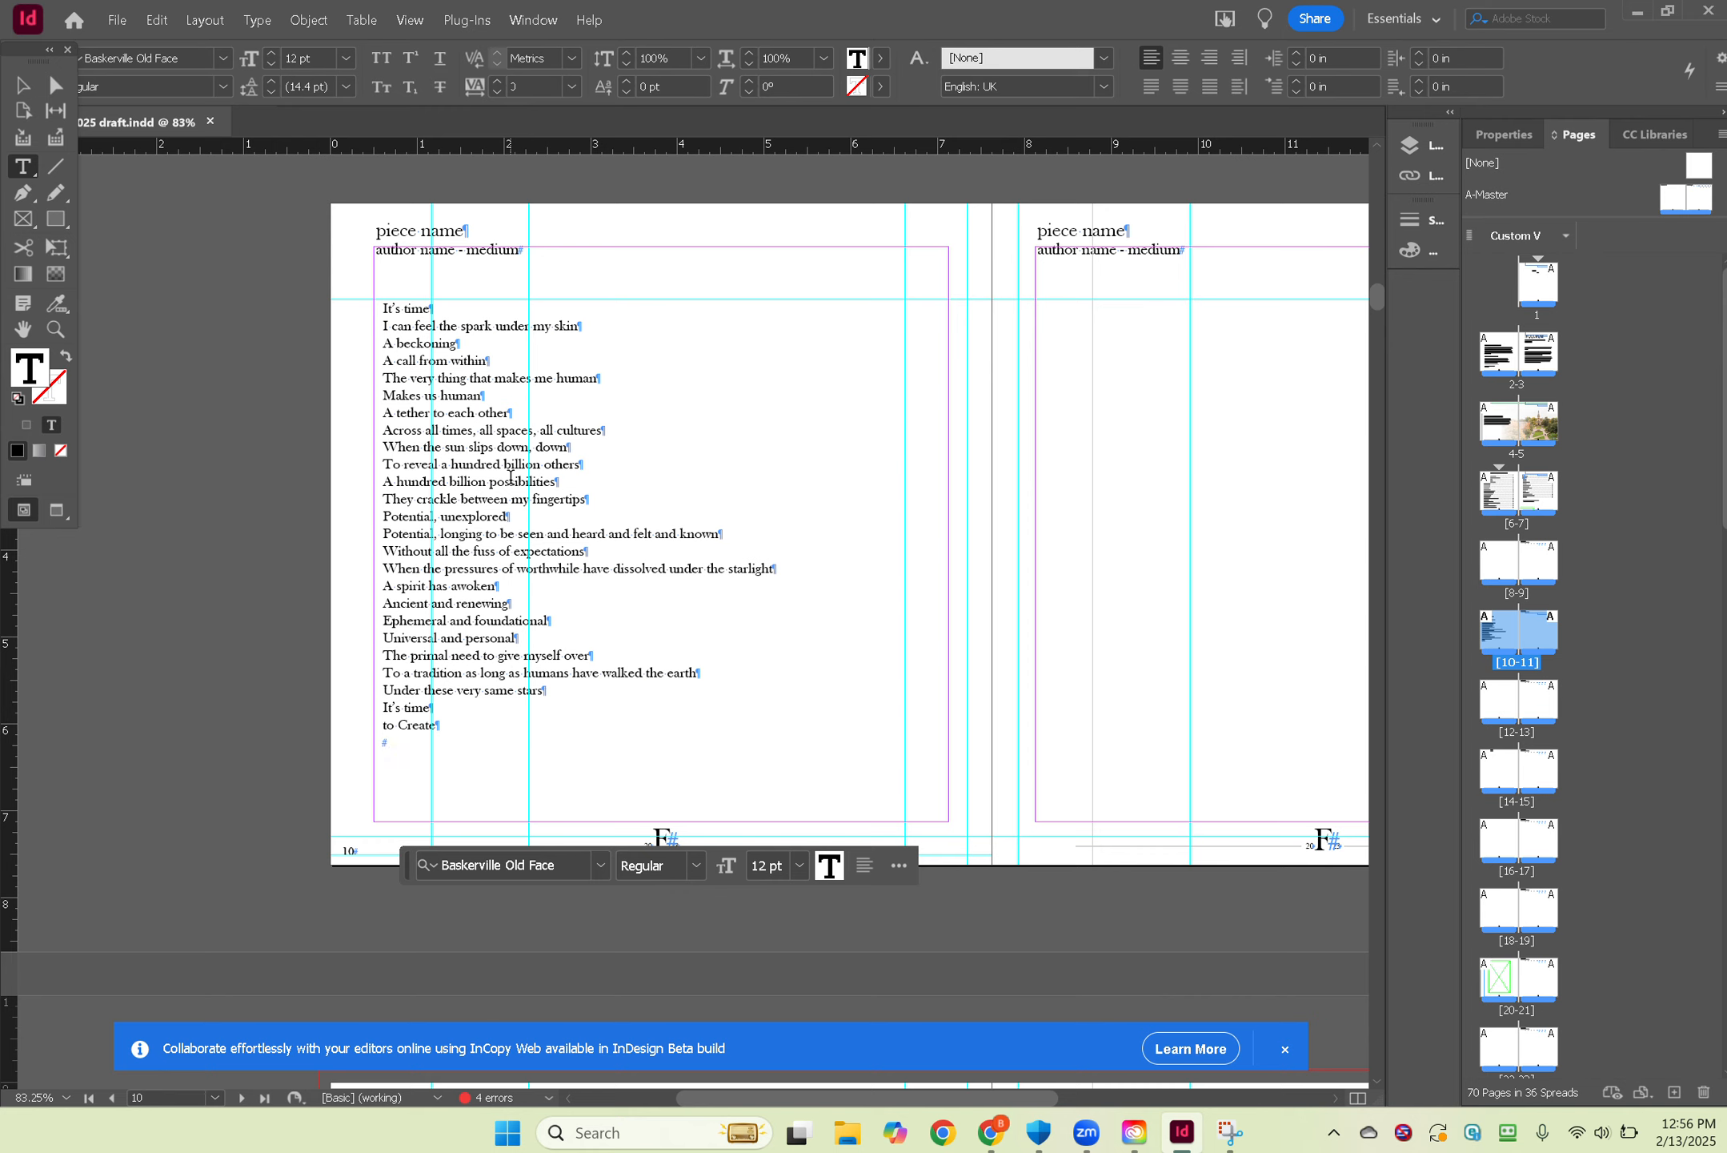
{"action": "mouse_move", "coordinate": [422, 231]}
{"action": "left_mouse_down"}
{"action": "mouse_move", "coordinate": [468, 233]}
{"action": "mouse_move", "coordinate": [392, 234]}
{"action": "left_mouse_up"}
{"action": "type", "text": "Cre"}
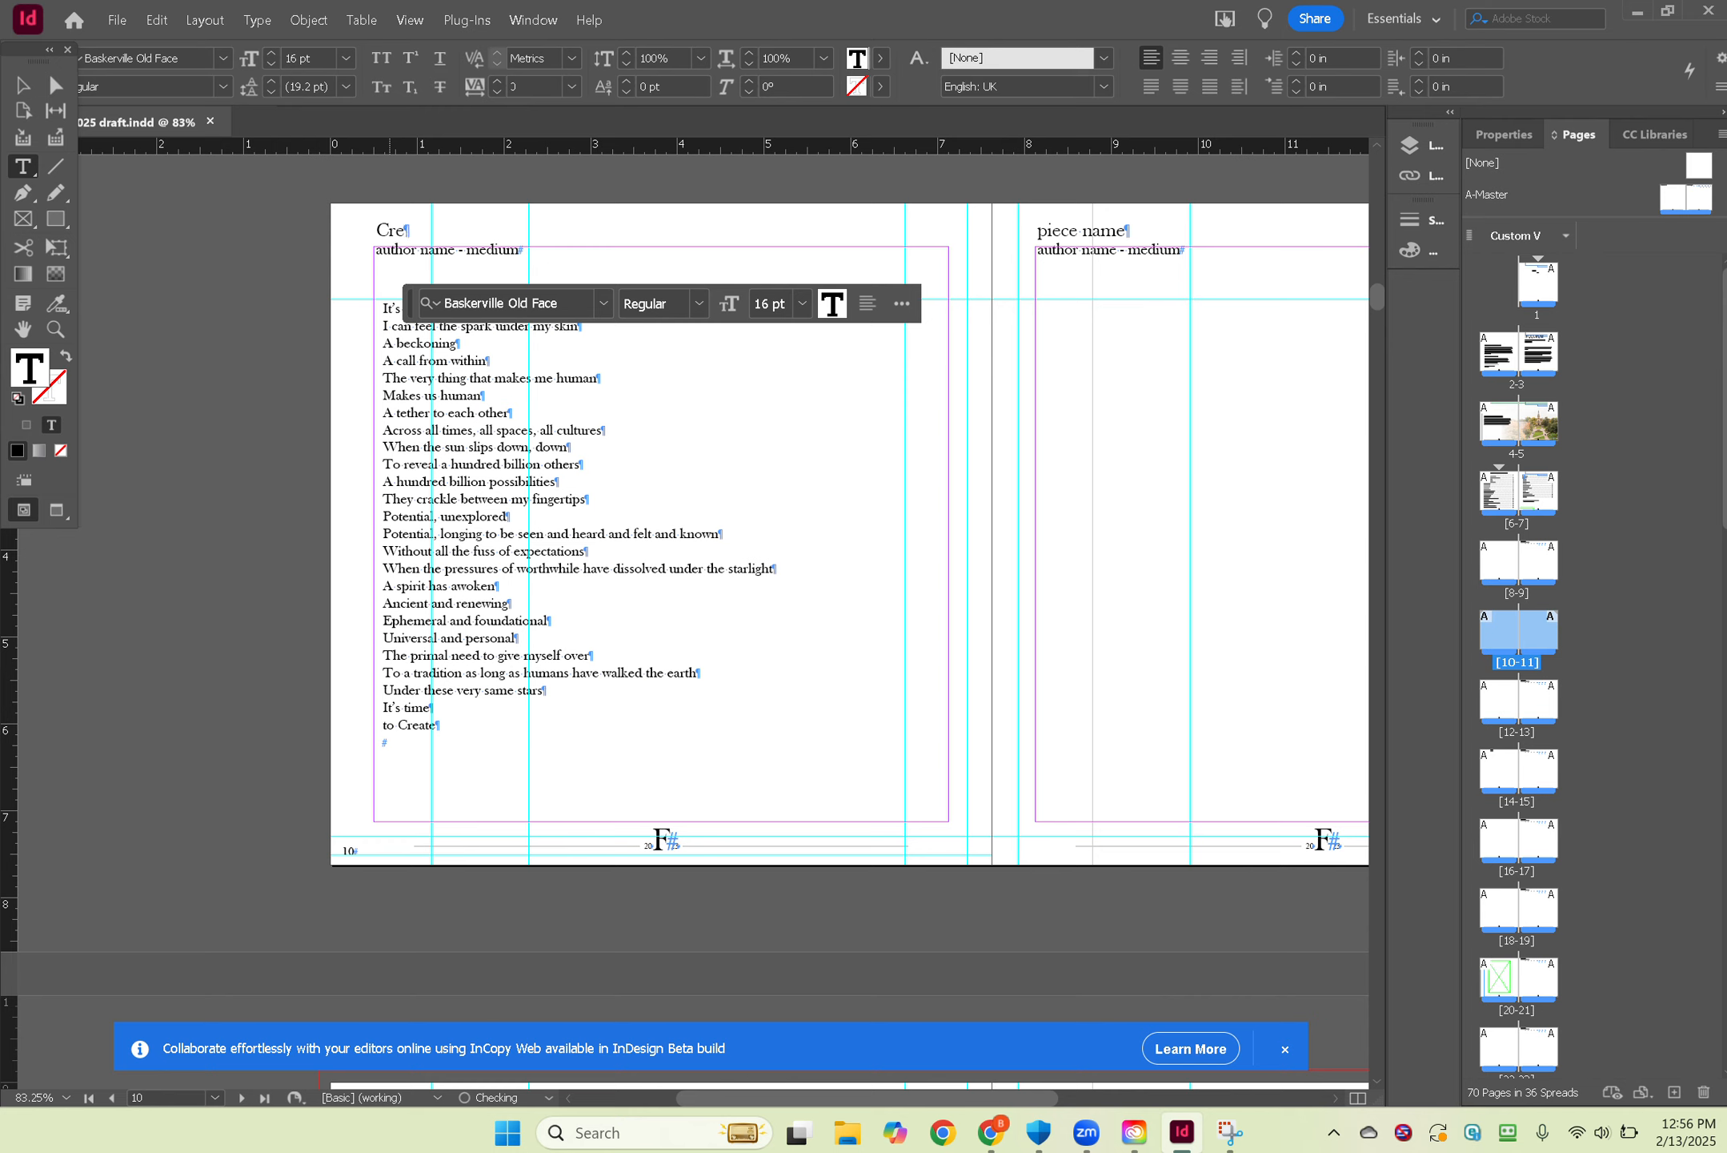
{"action": "type", "text": "ating Hour"}
{"action": "left_click", "coordinate": [55, 85]}
{"action": "left_click", "coordinate": [336, 348]}
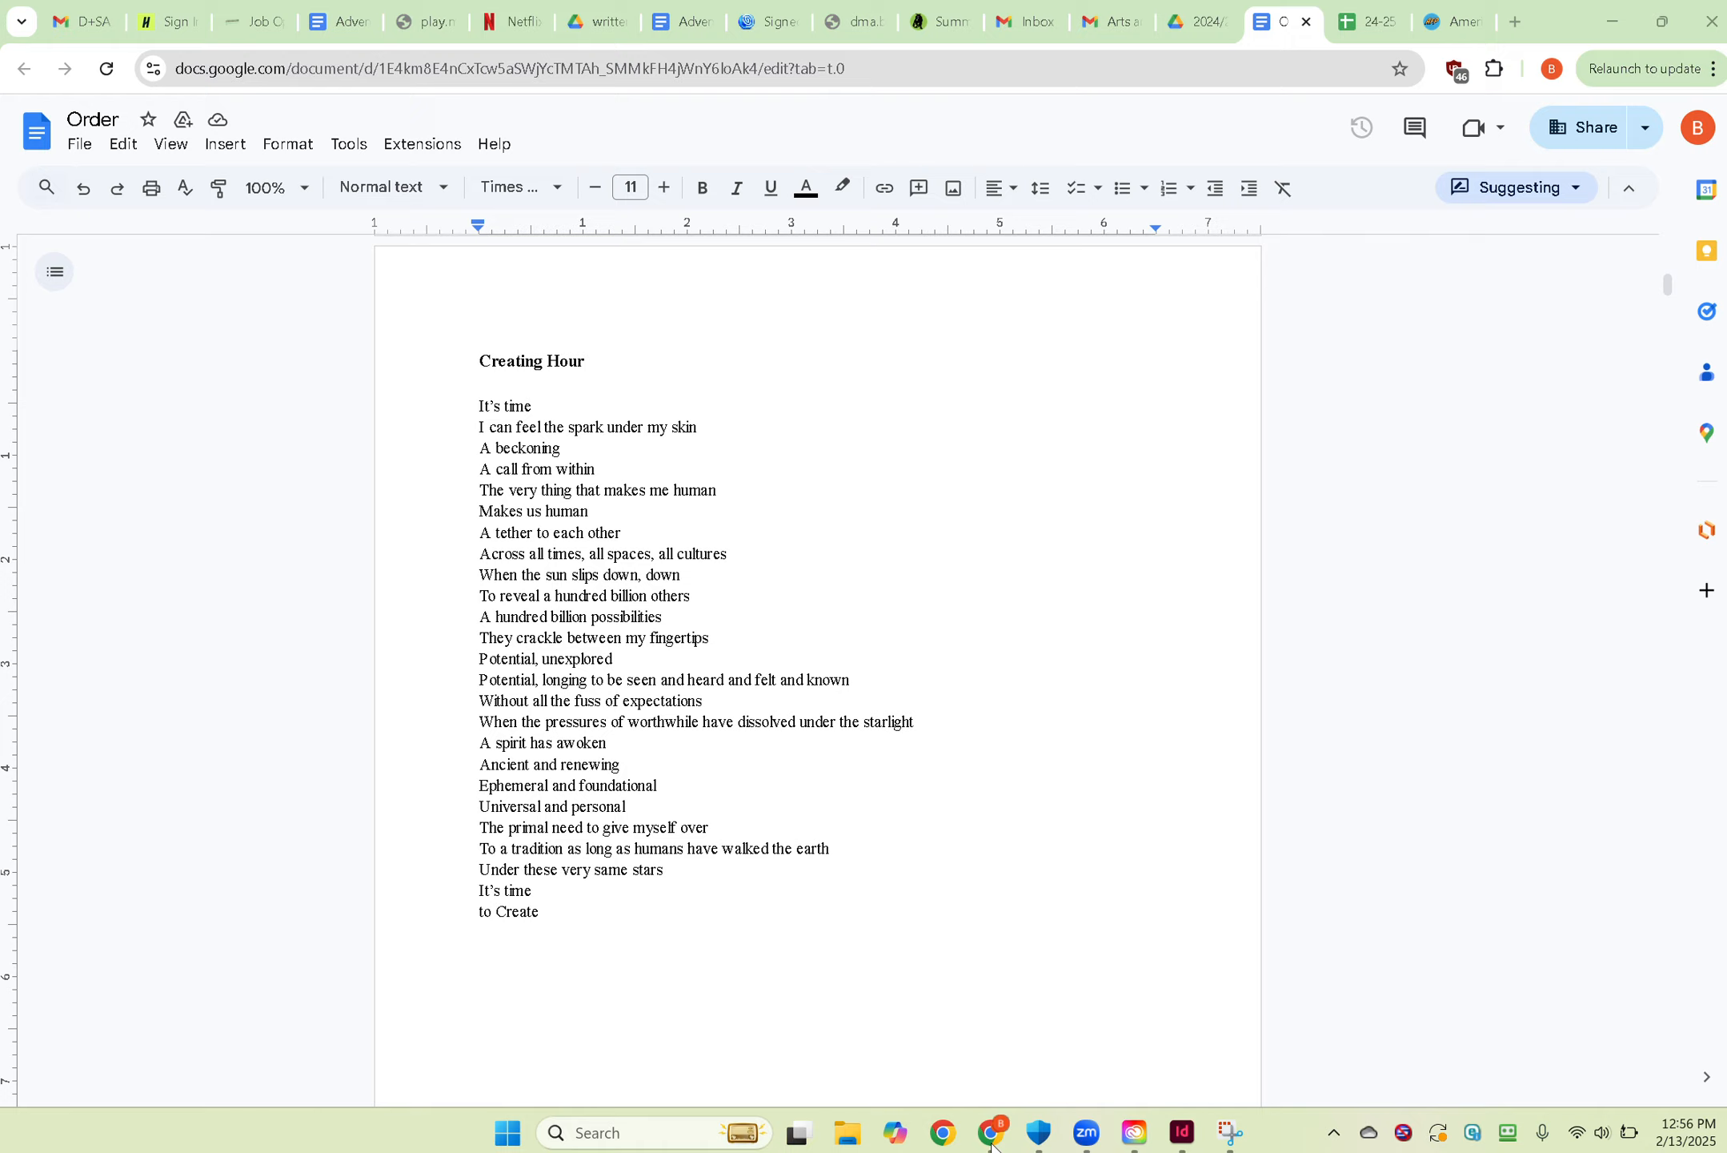
Switch to the Order document in Google Docs and check the poem's line ending in "under the starlight".
{"action": "left_click", "coordinate": [991, 1132]}
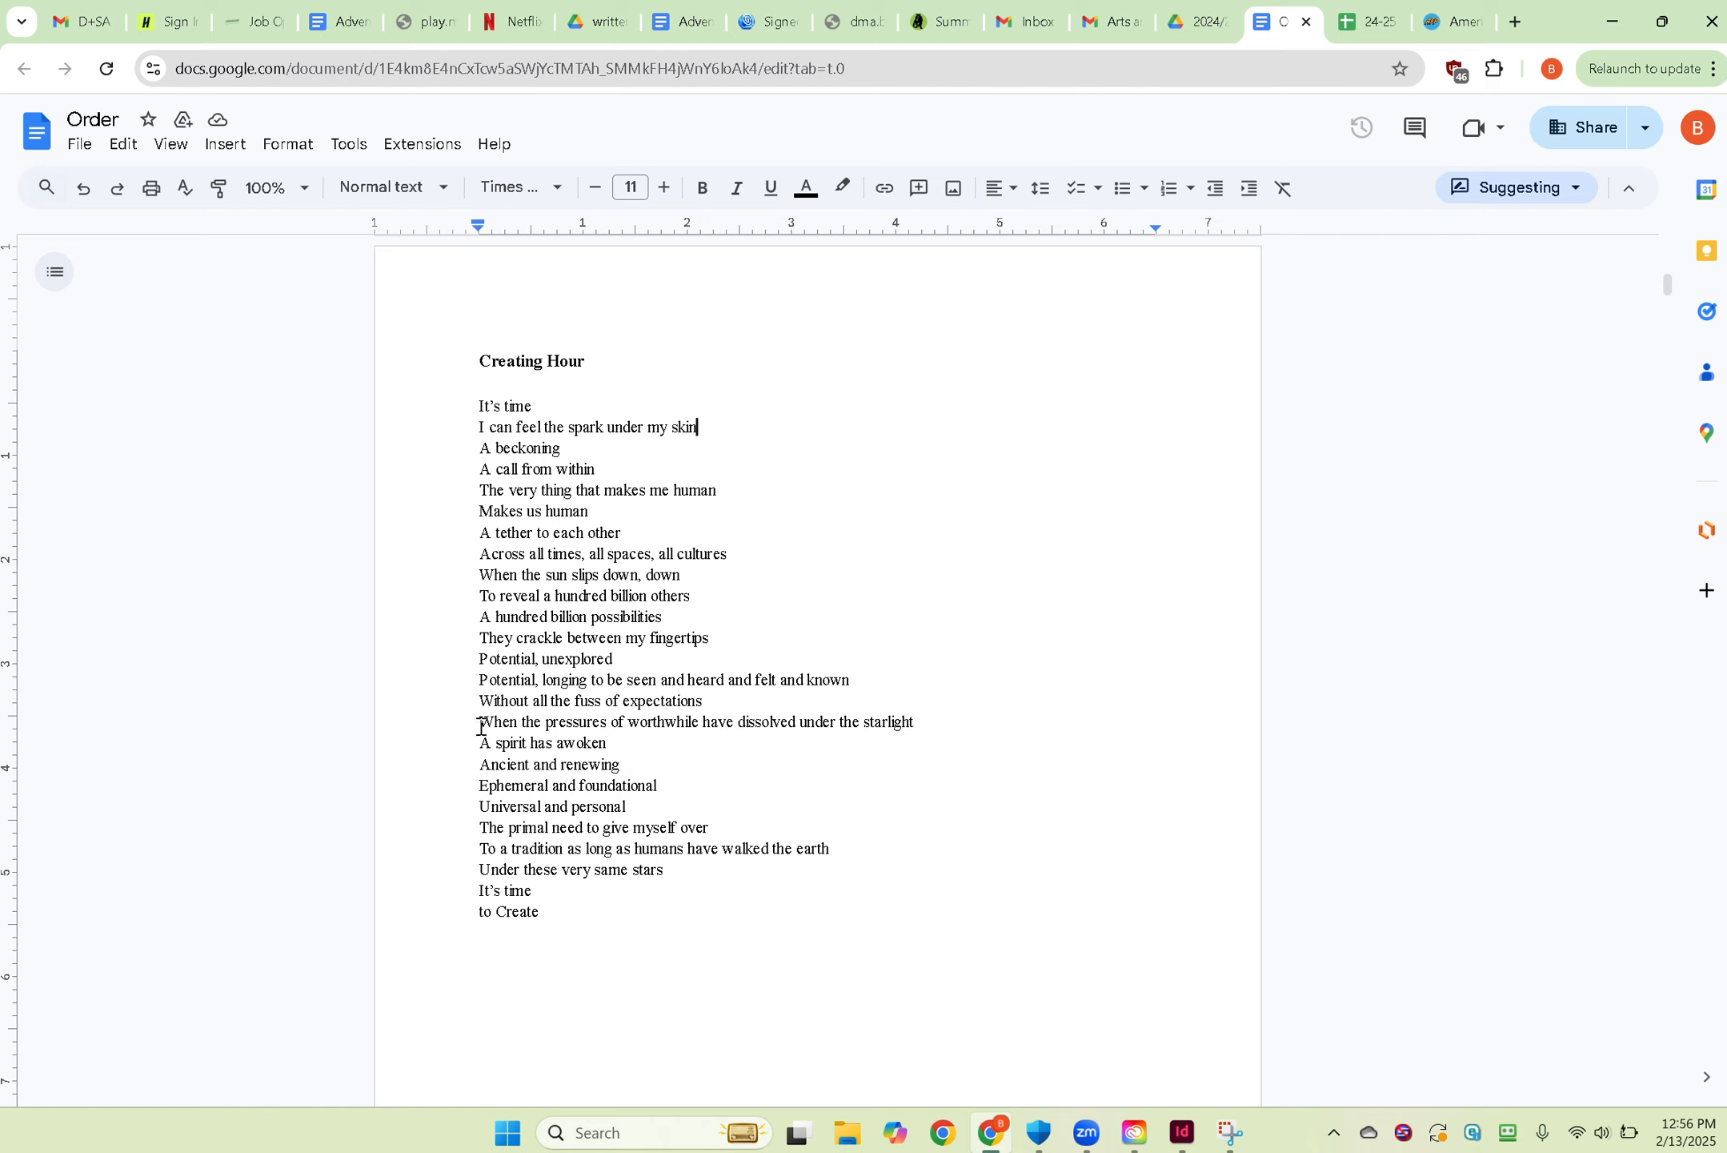
{"action": "double_click", "coordinate": [888, 722]}
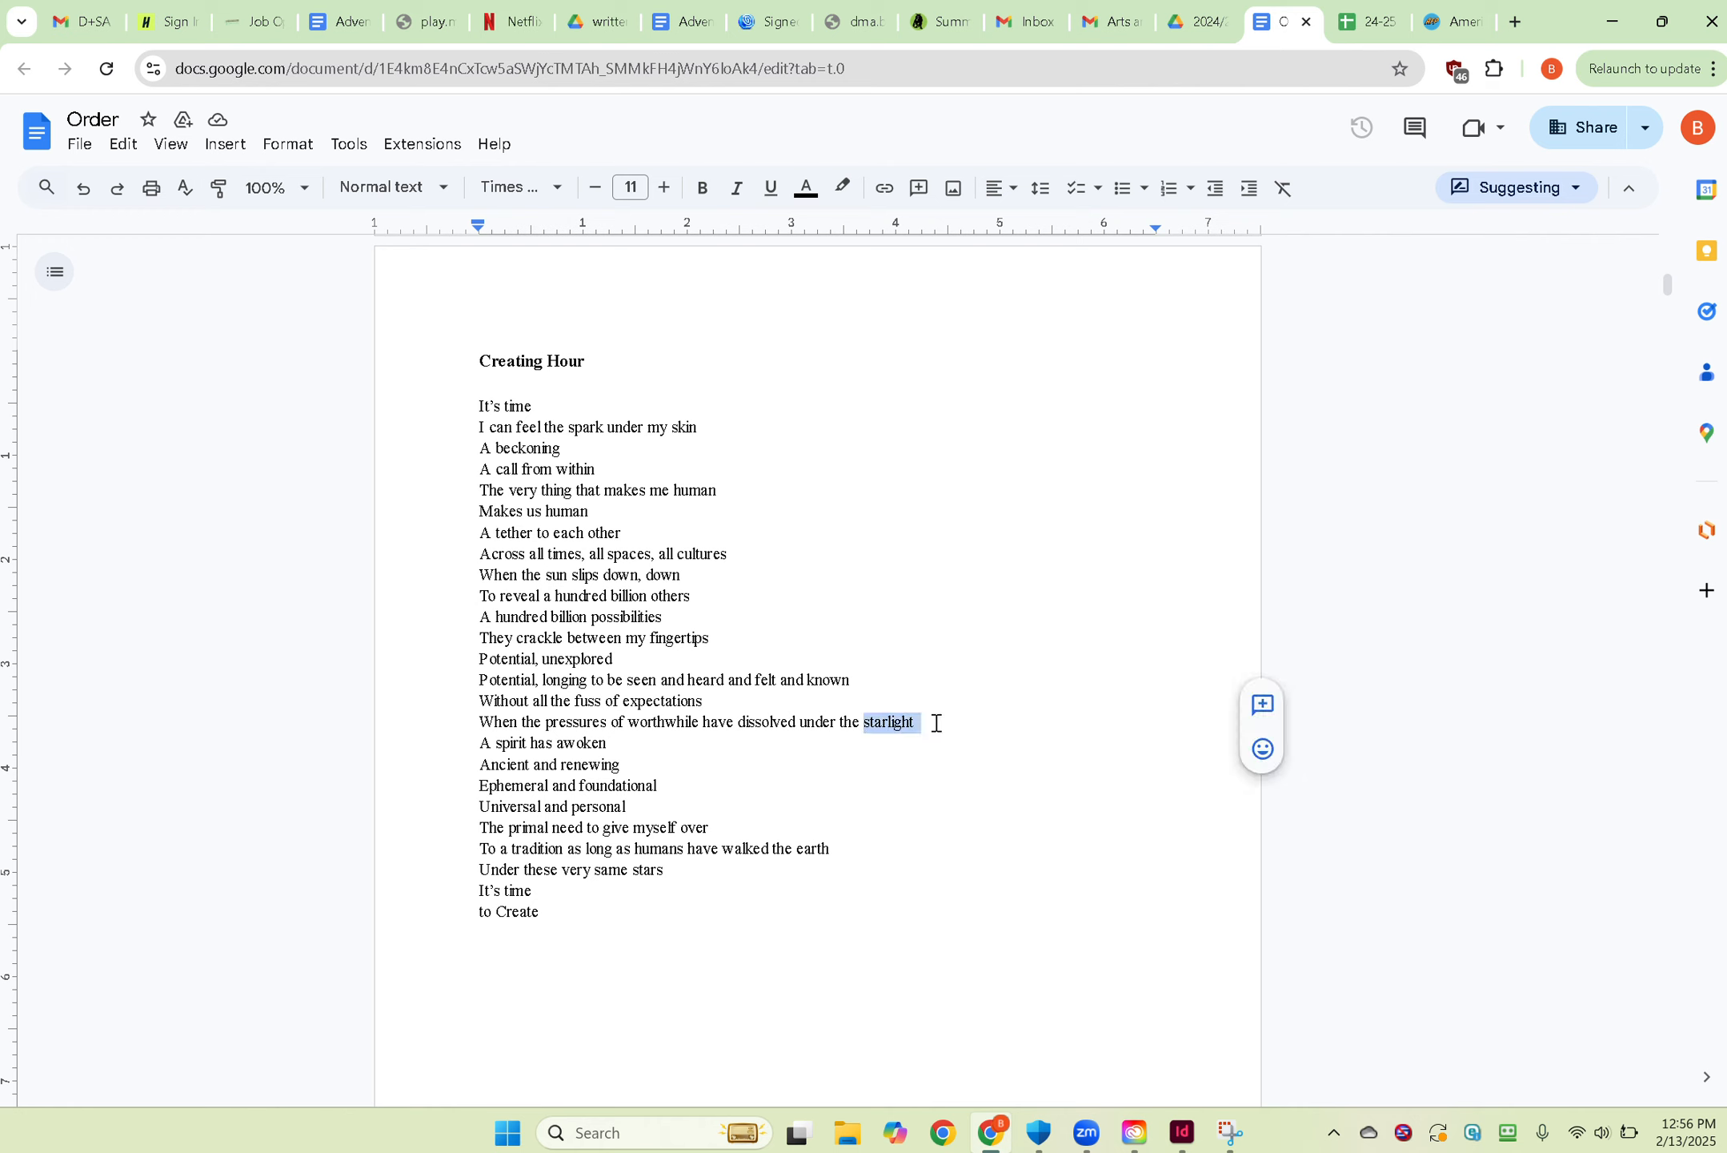
{"action": "left_click", "coordinate": [936, 722]}
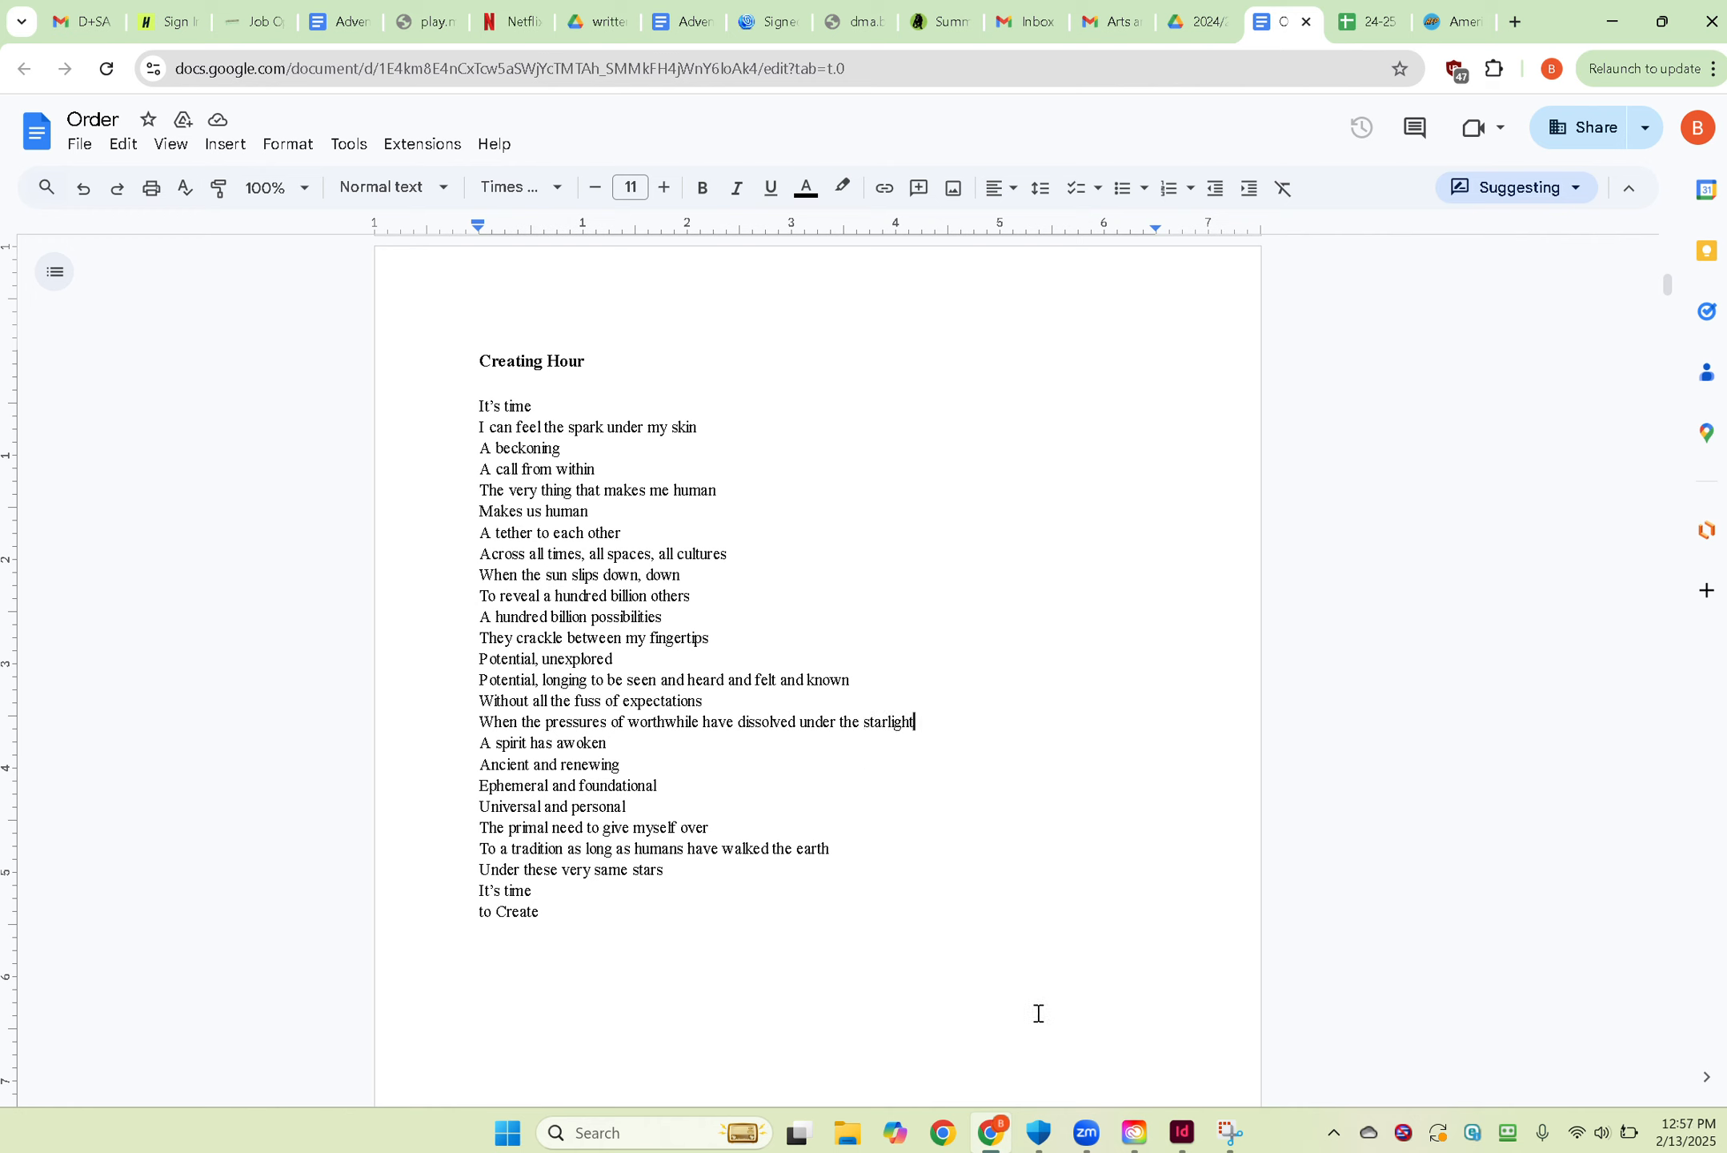
Return to InDesign and narrow the poem's text frame on page 10 to a width of 5.84 in, keeping its outer edge in place.
{"action": "left_click", "coordinate": [1183, 1132]}
{"action": "left_click", "coordinate": [735, 578]}
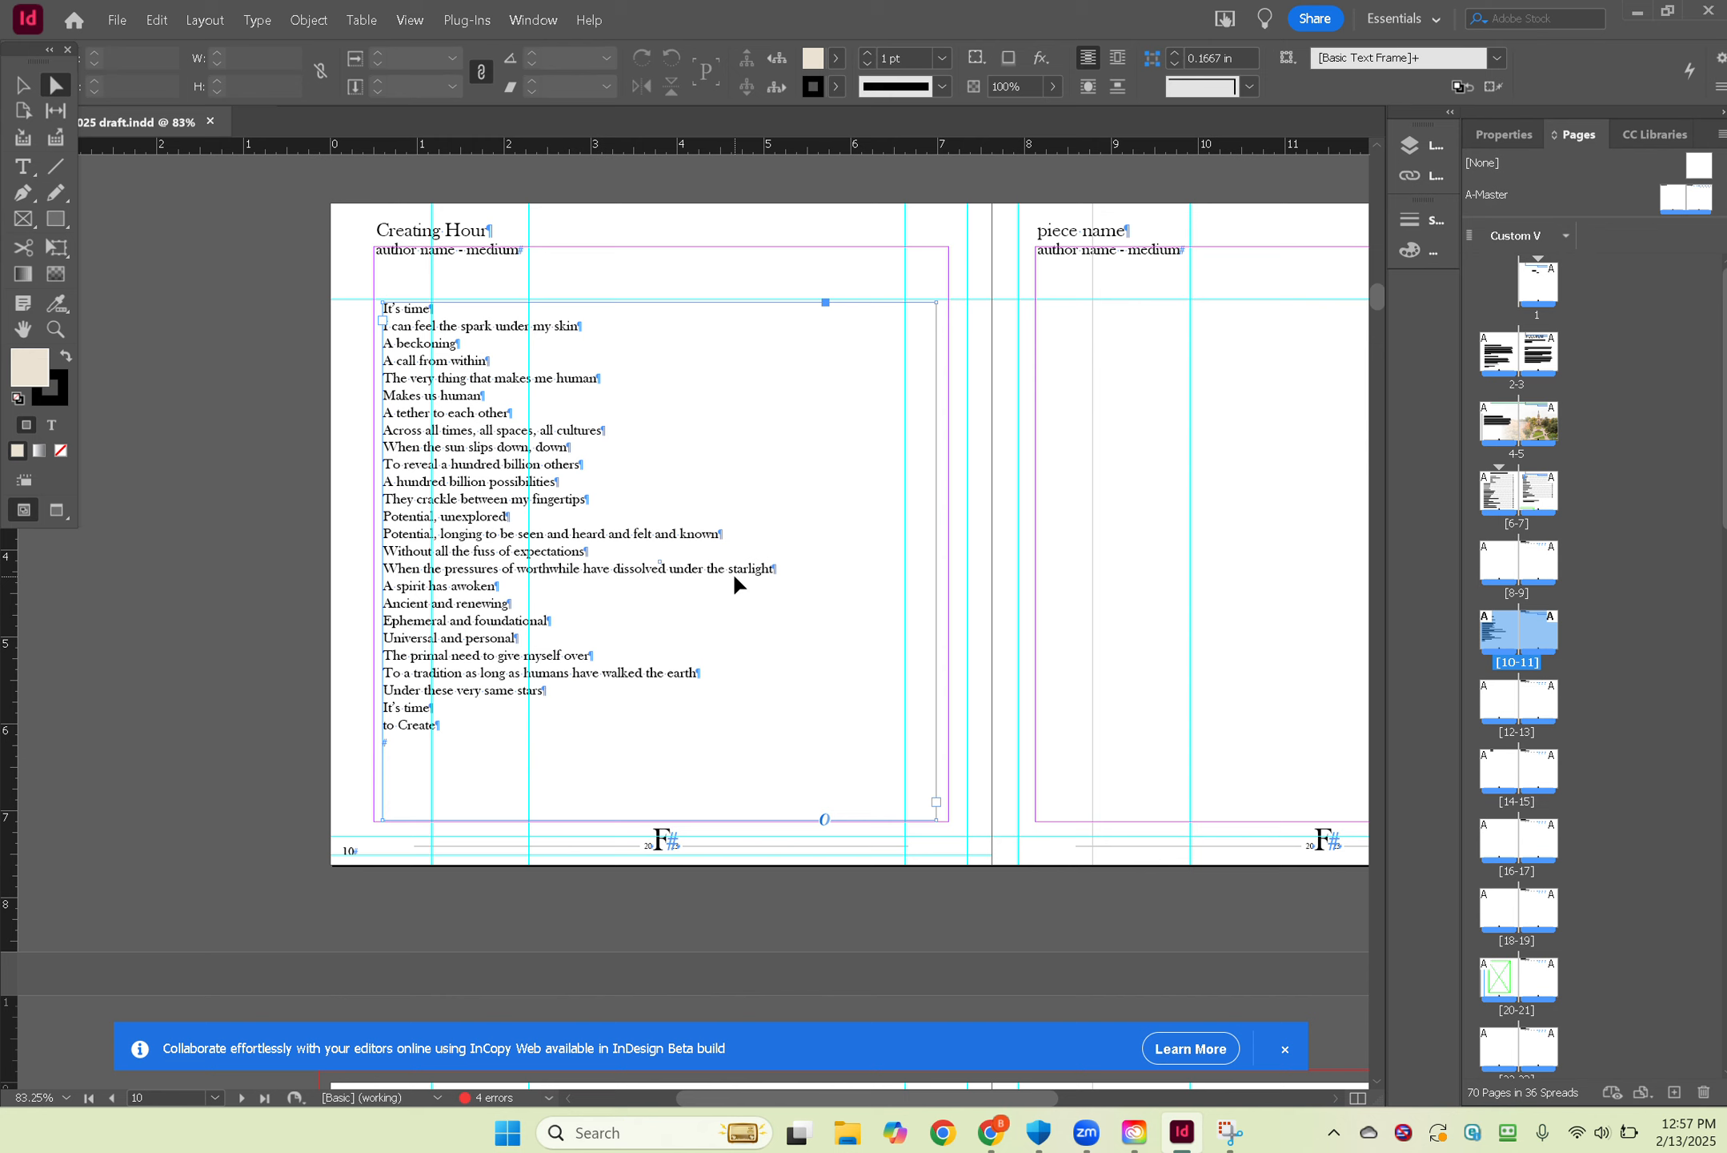
{"action": "key", "text": "v"}
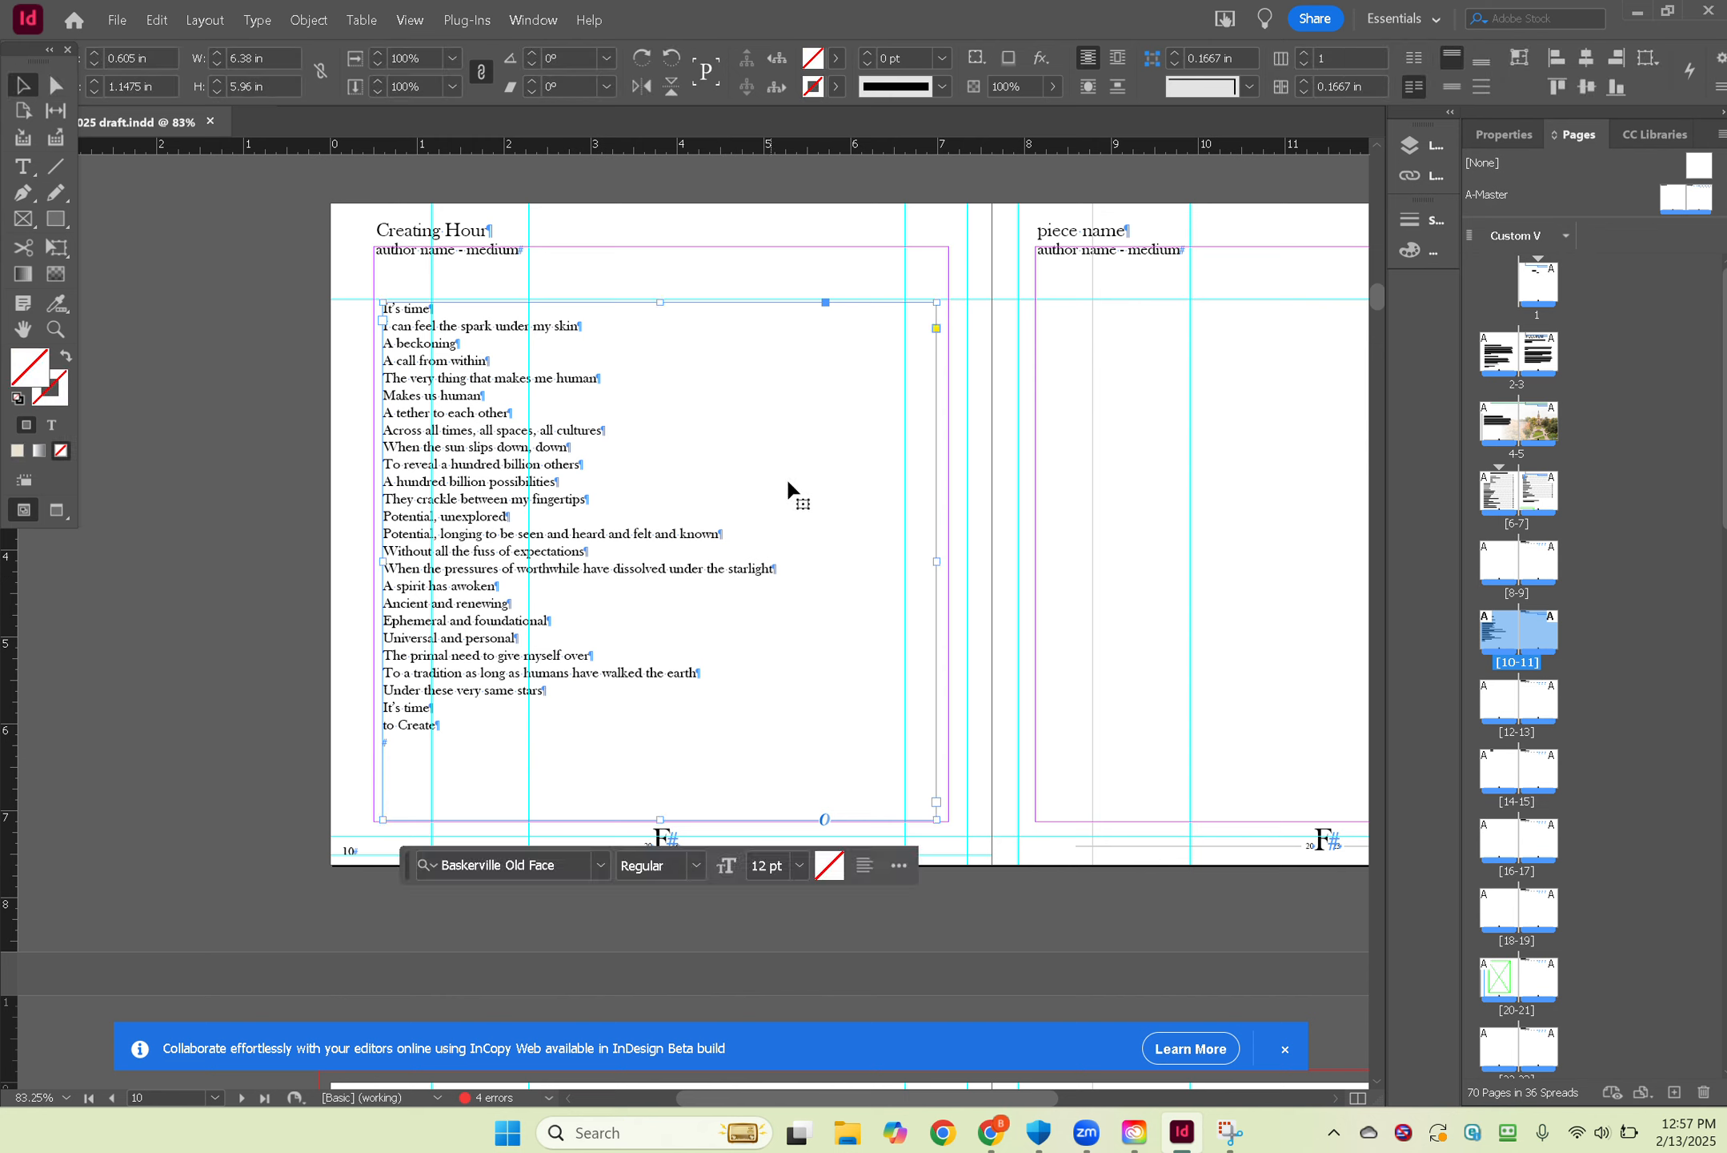
{"action": "left_click_drag", "start_coordinate": [929, 557], "coordinate": [890, 547]}
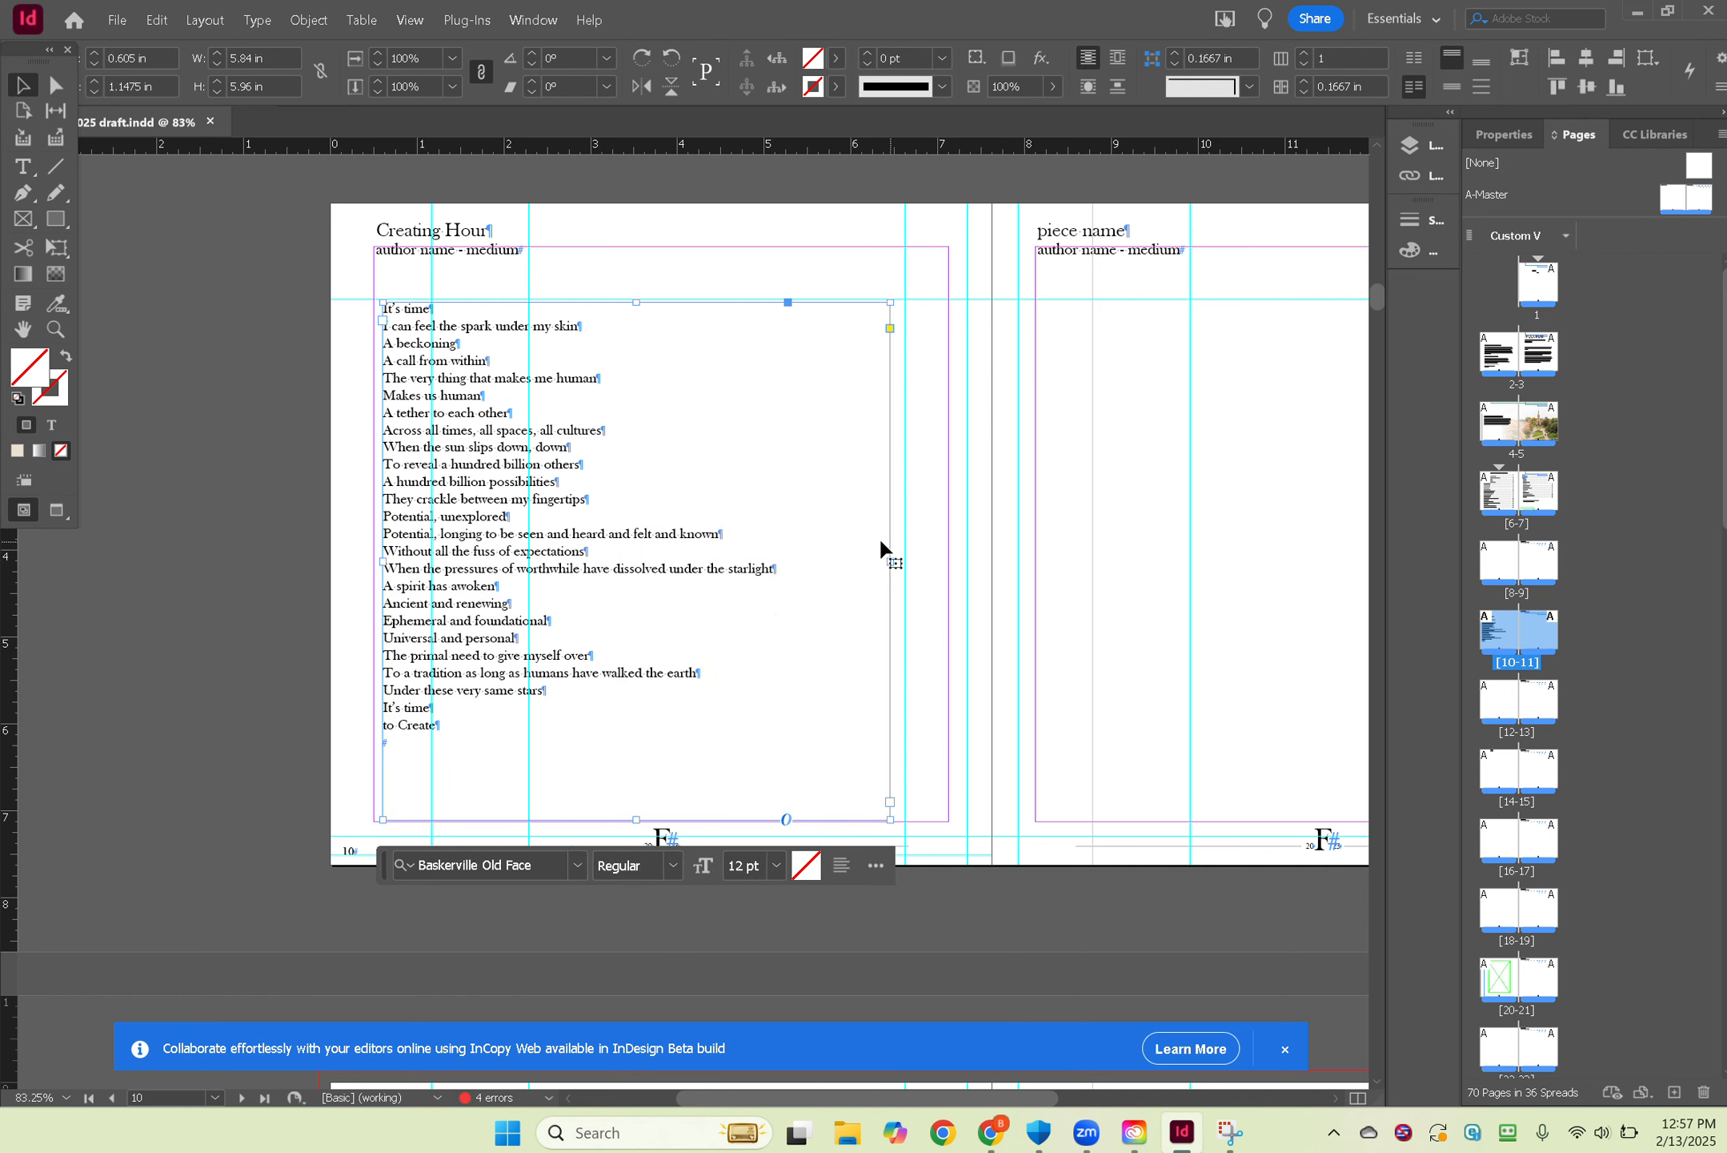
{"action": "left_click", "coordinate": [333, 402]}
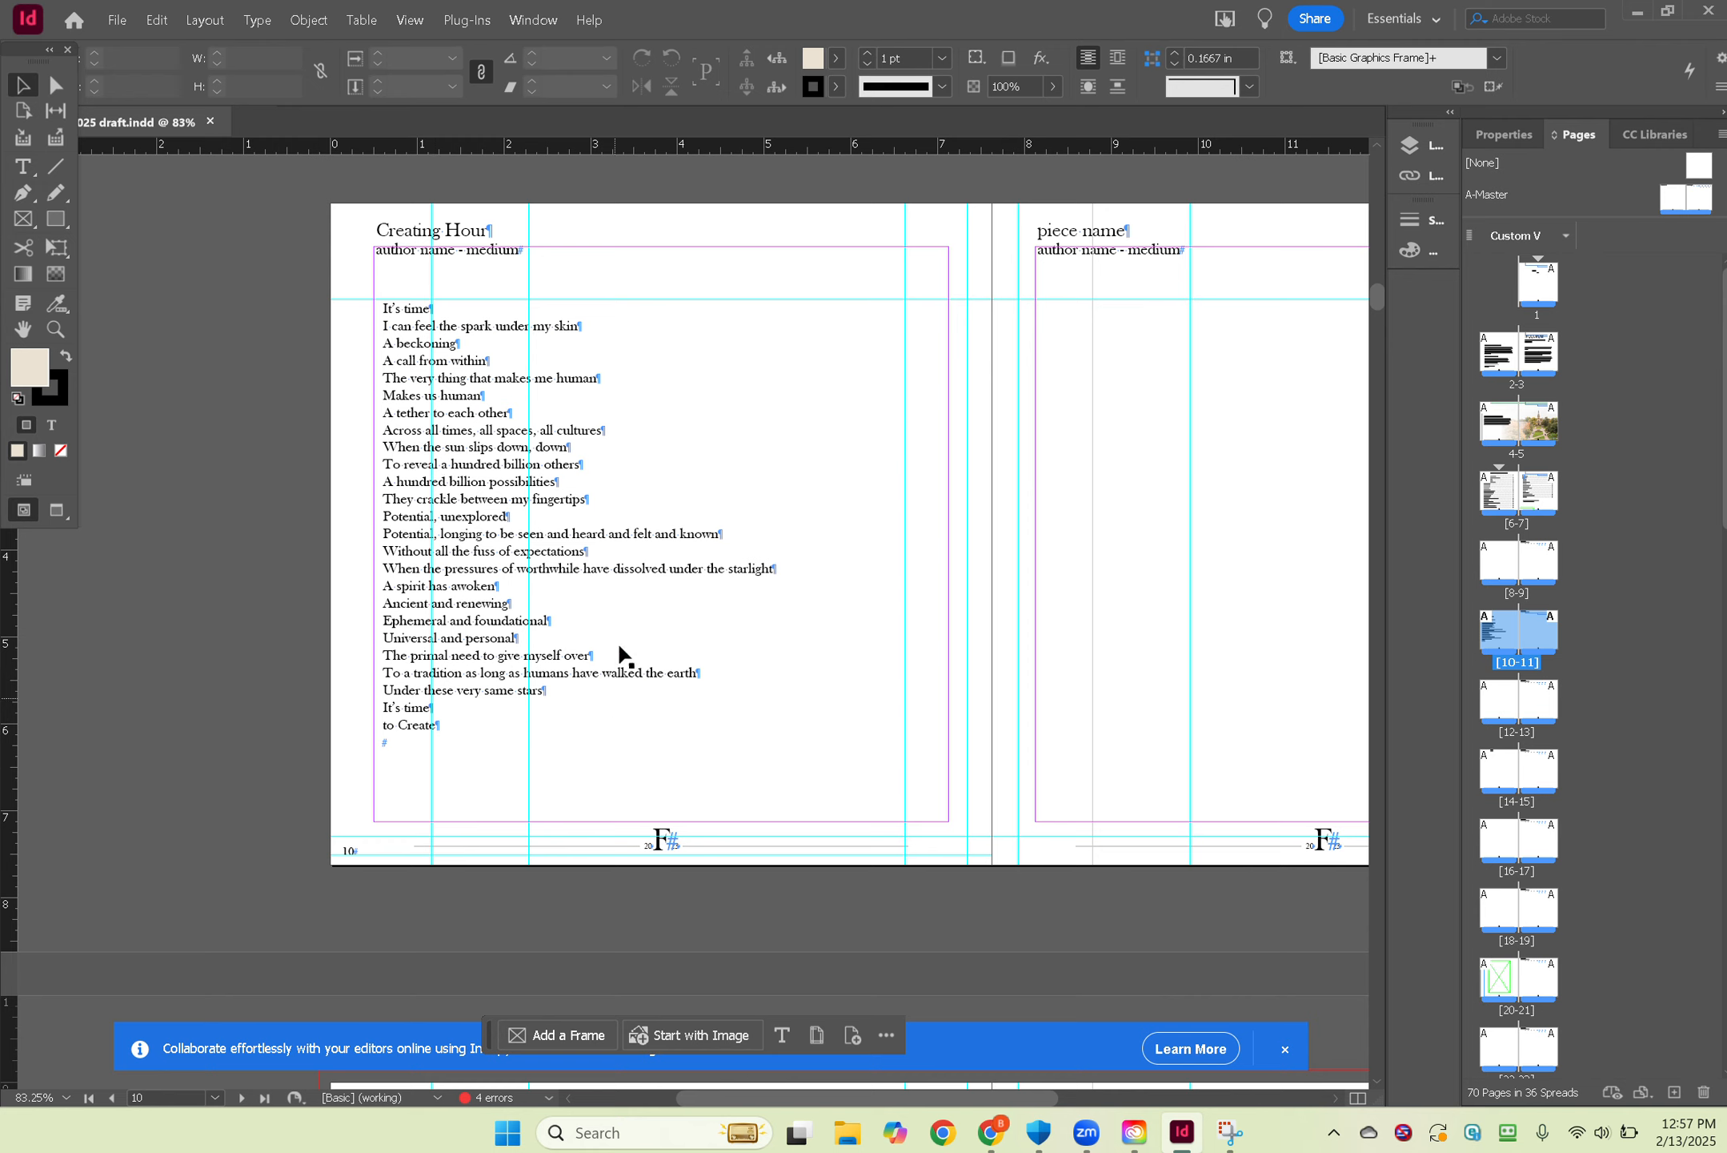
Check the capitalisation of the poem's closing line "to Create" in the Order document, returning to InDesign when done.
{"action": "left_click", "coordinate": [991, 1132]}
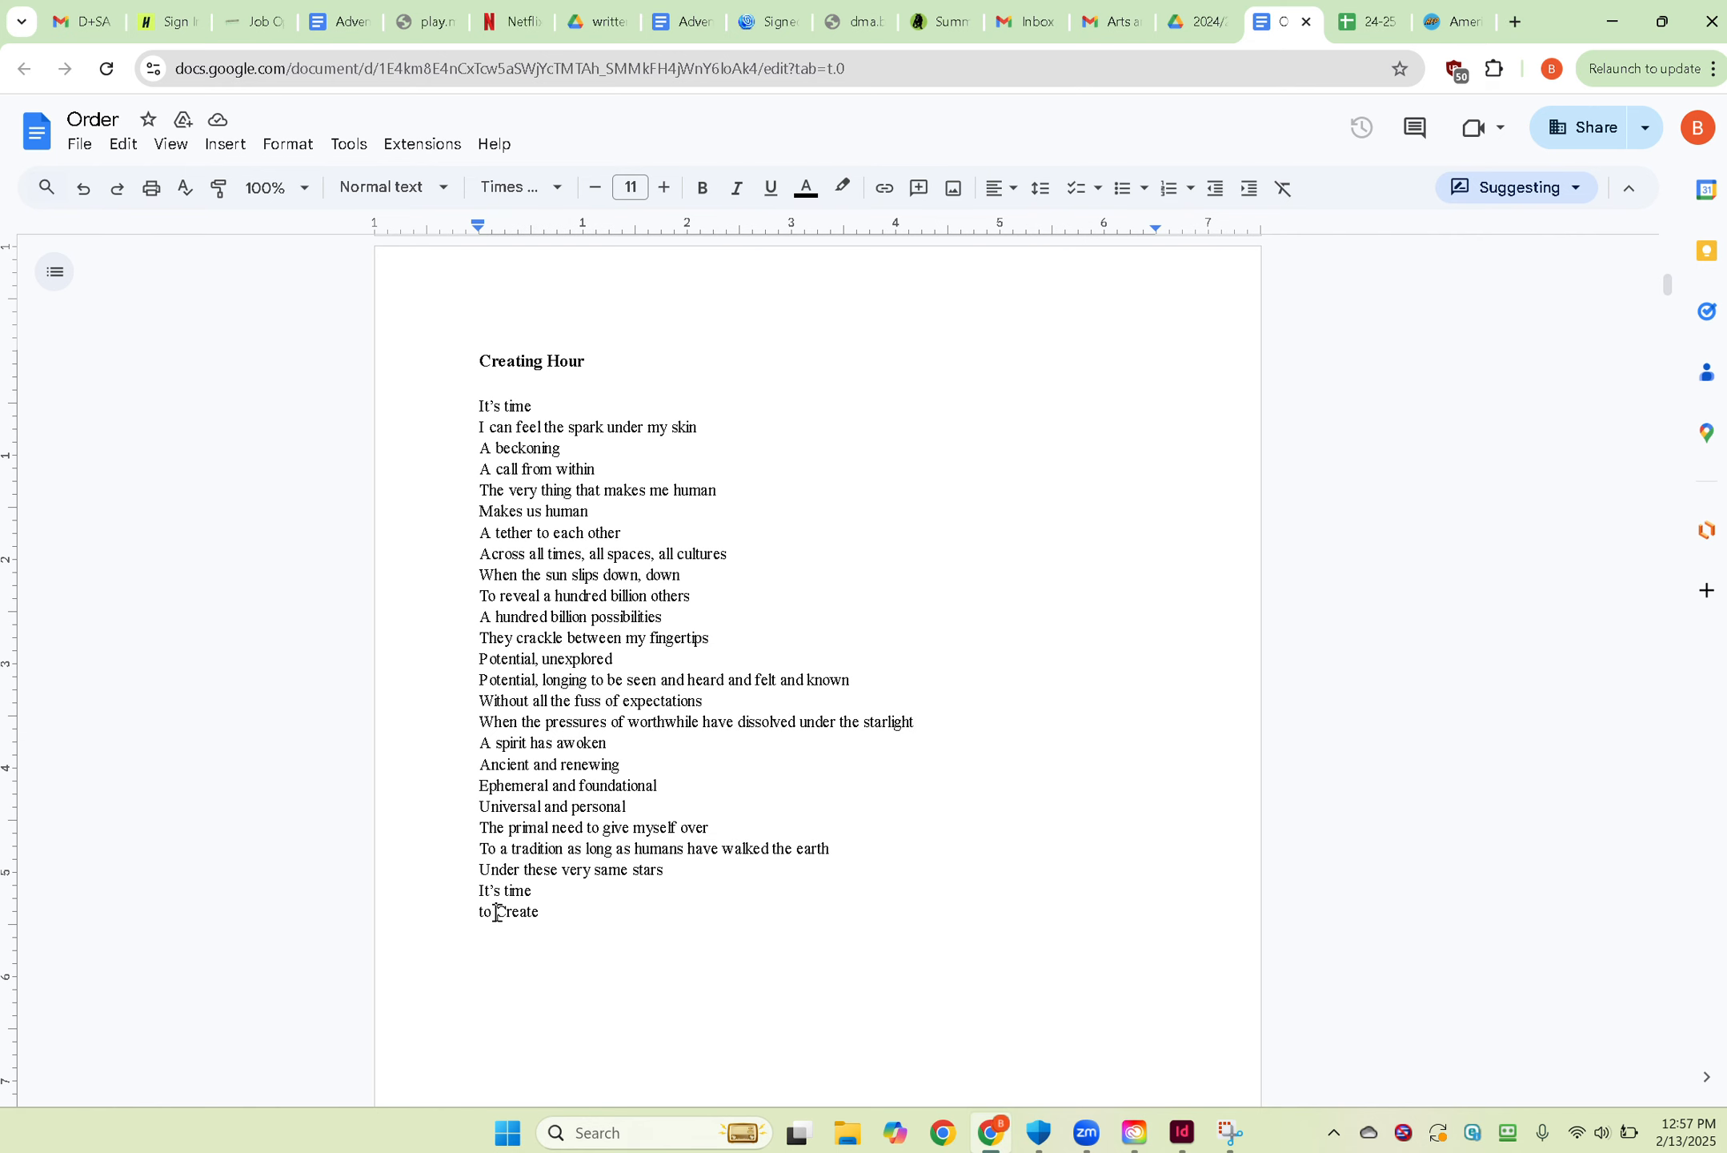
{"action": "left_click_drag", "start_coordinate": [496, 910], "coordinate": [506, 915]}
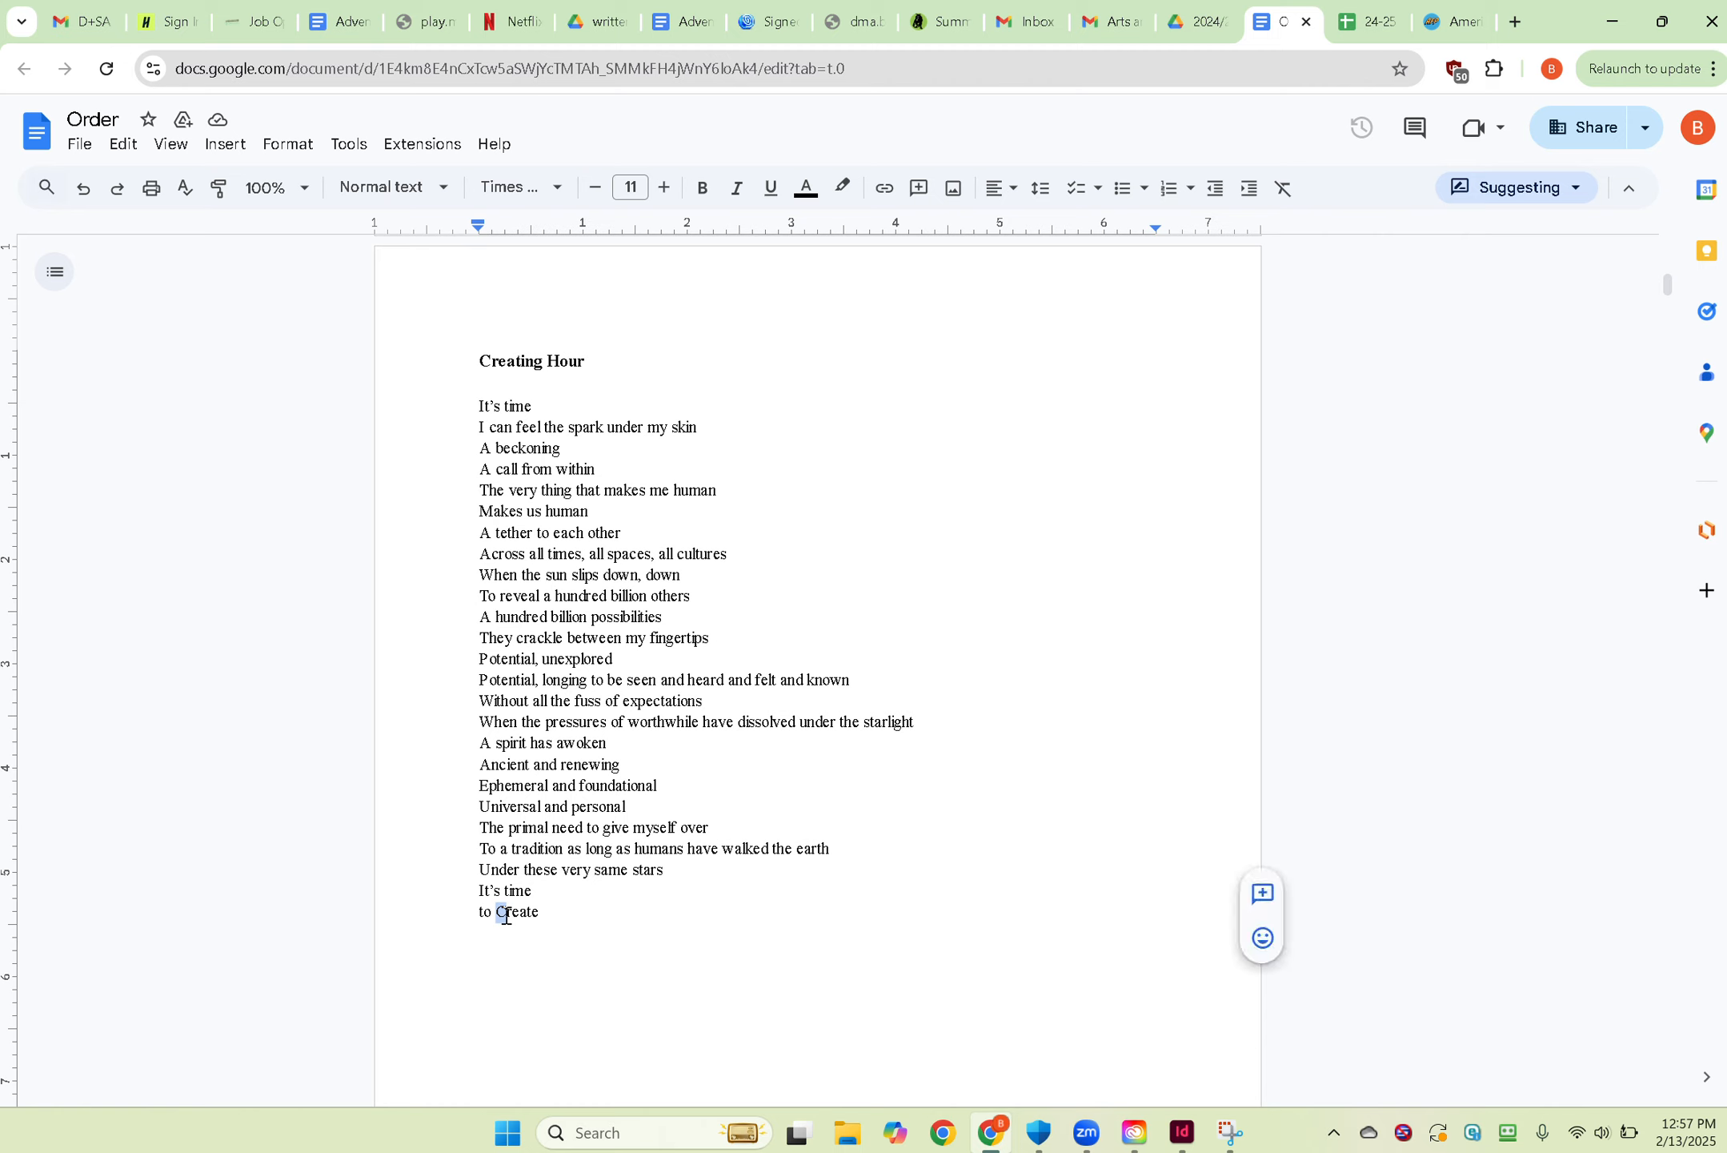
{"action": "left_click", "coordinate": [568, 939]}
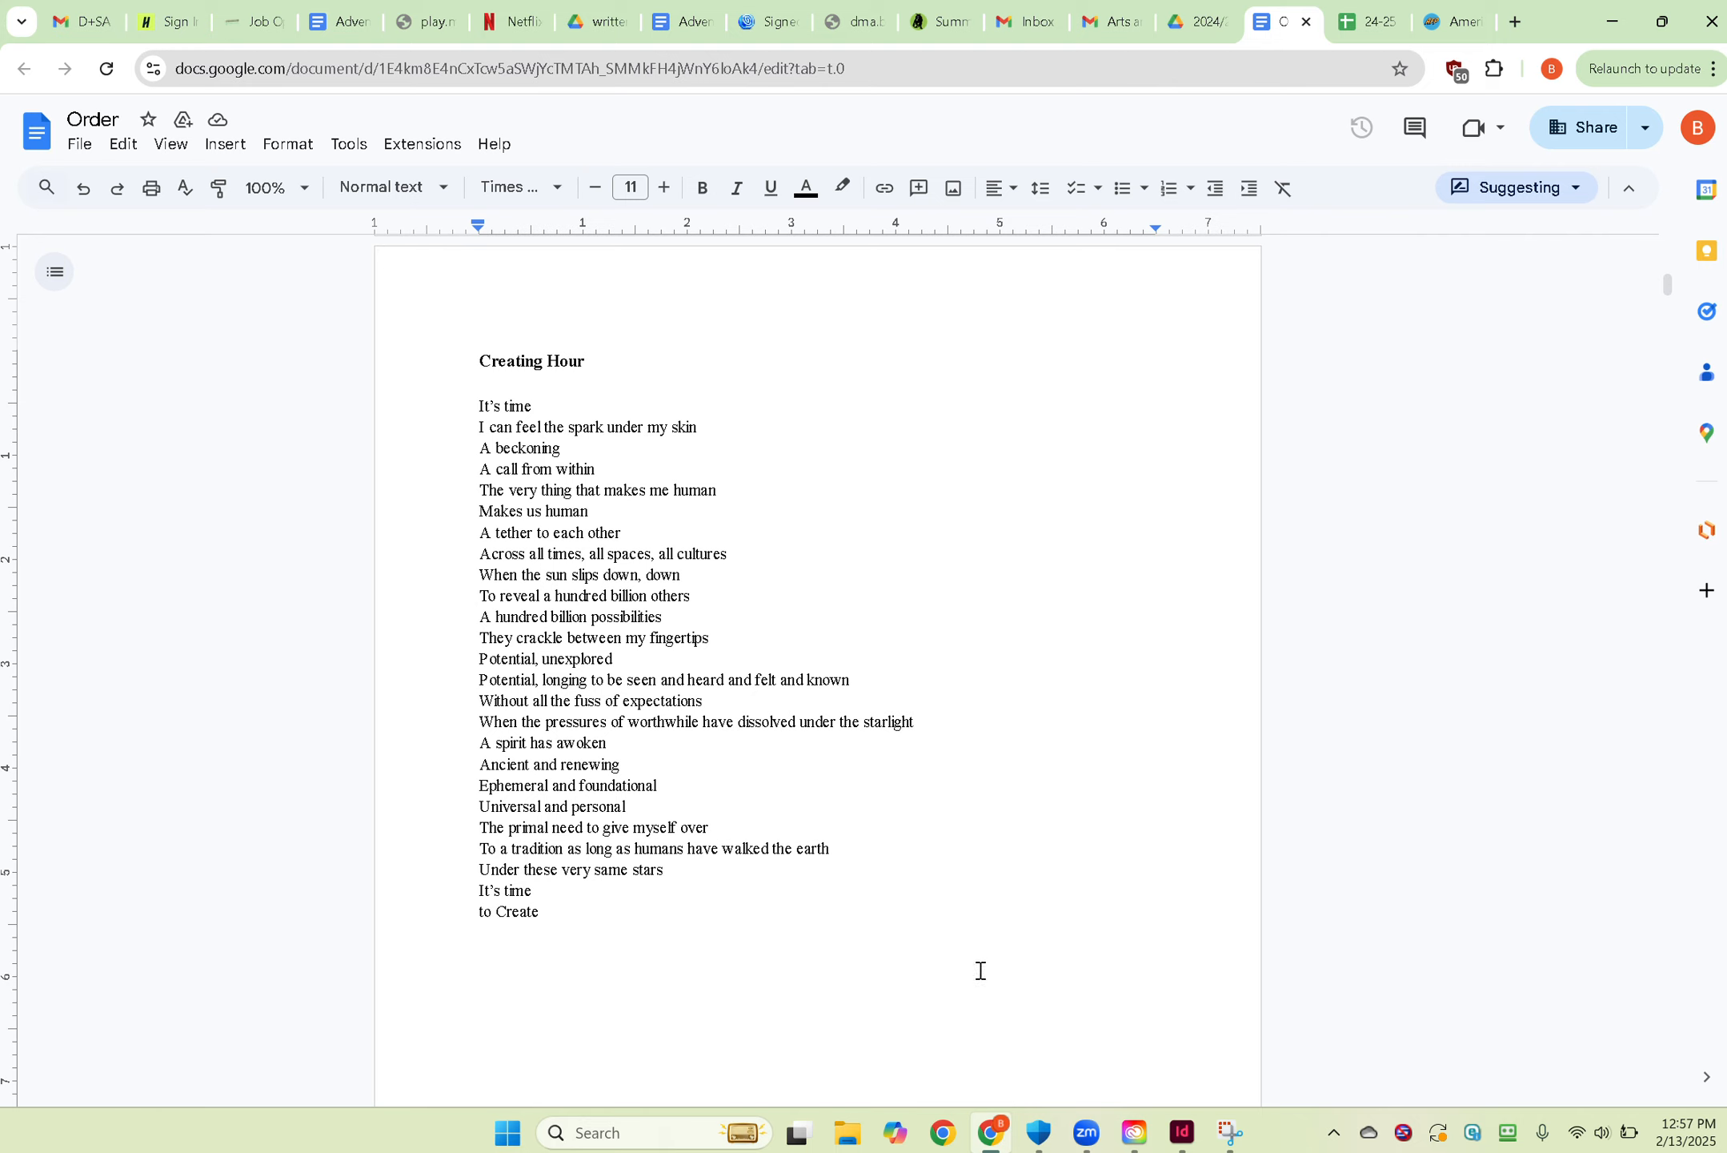
{"action": "left_click", "coordinate": [1179, 1131]}
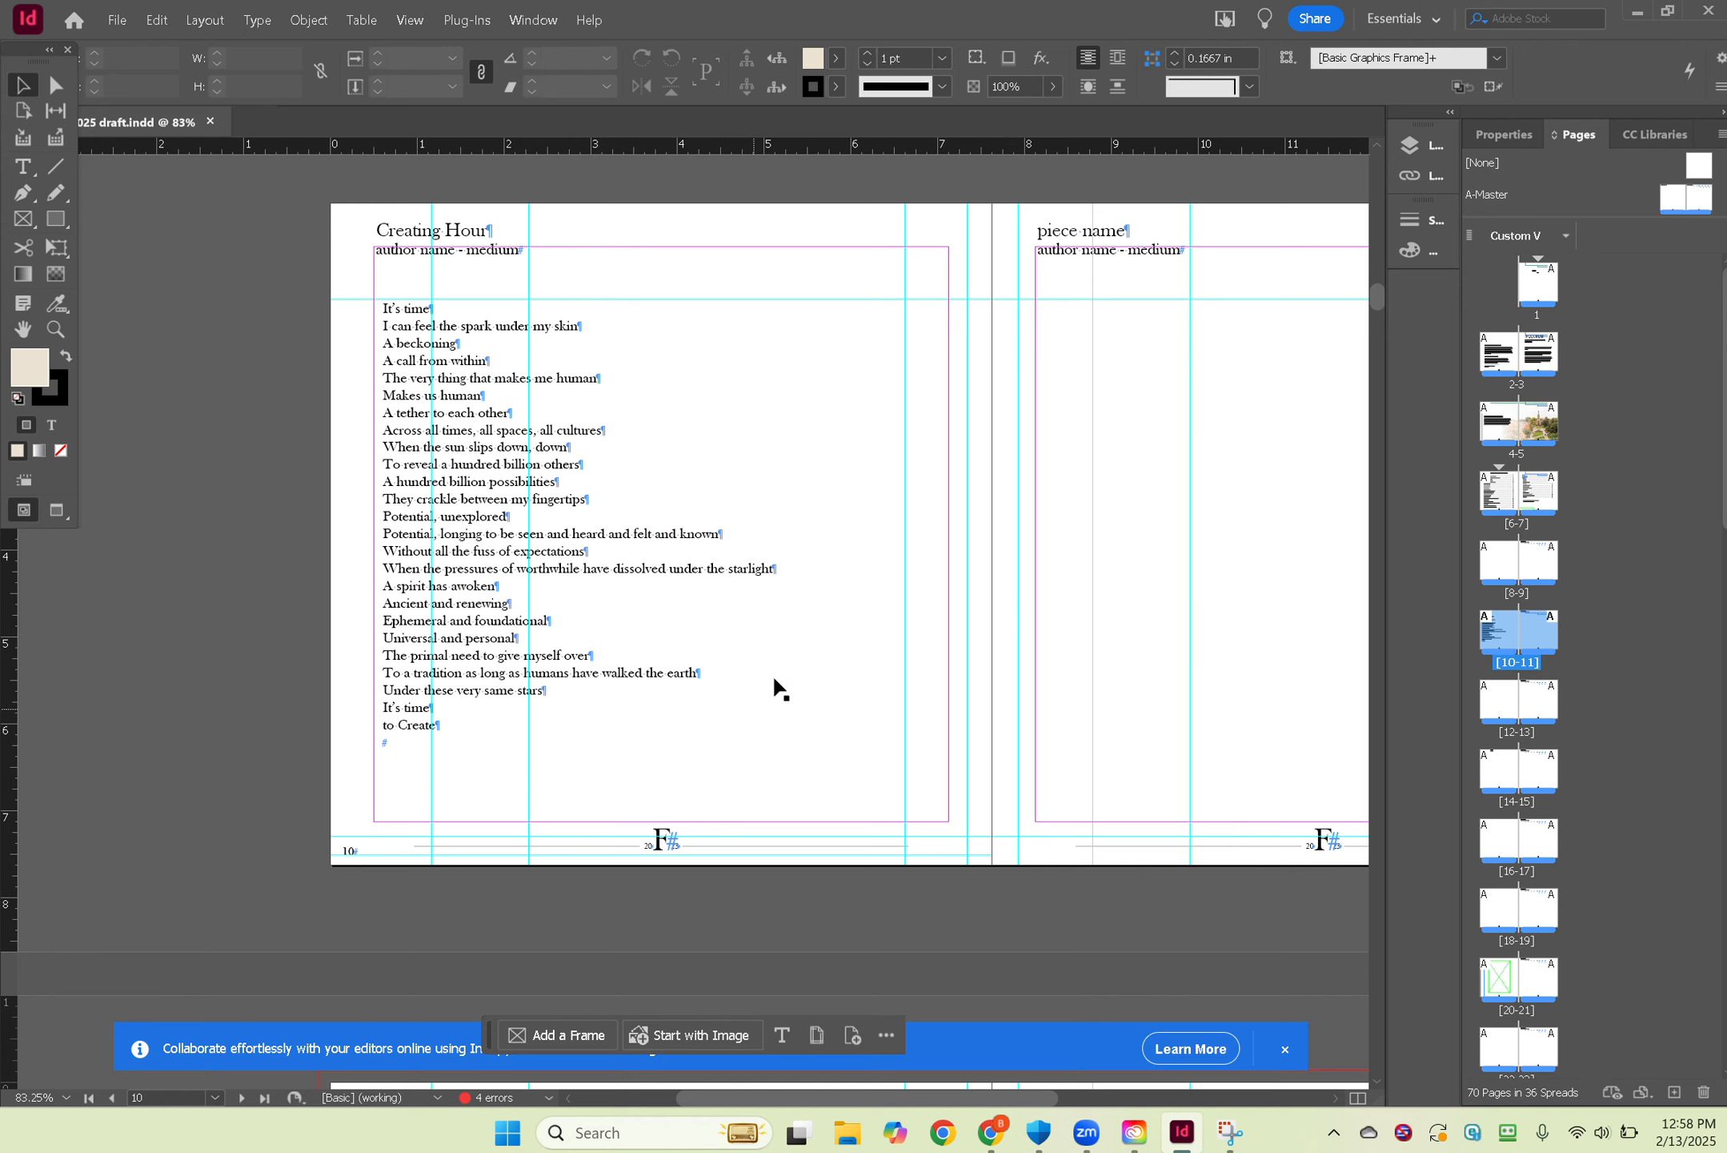
Look through the spreads from pages 10-11 to 16-17 to examine their placeholders and available space.
{"action": "scroll", "coordinate": [845, 915], "scroll_direction": "right", "scroll_amount": 5}
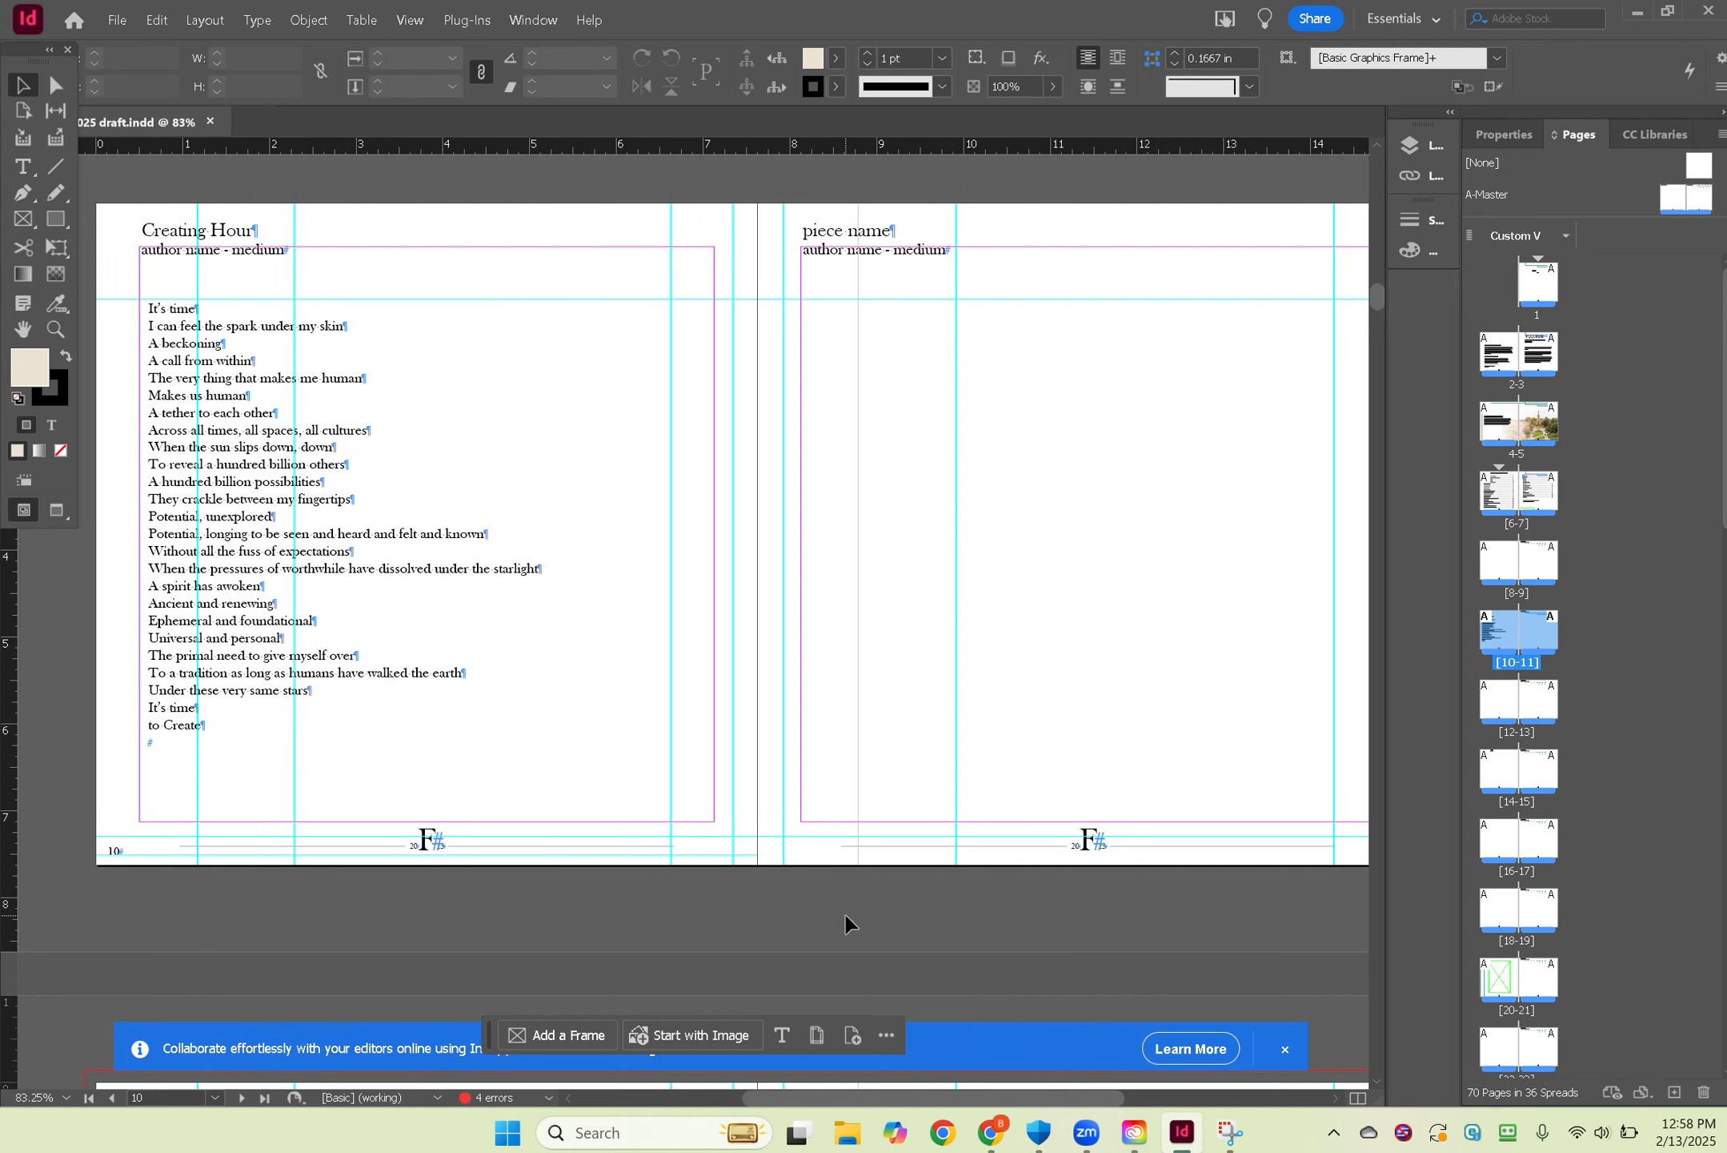
{"action": "scroll", "coordinate": [846, 916], "scroll_direction": "down", "scroll_amount": 15}
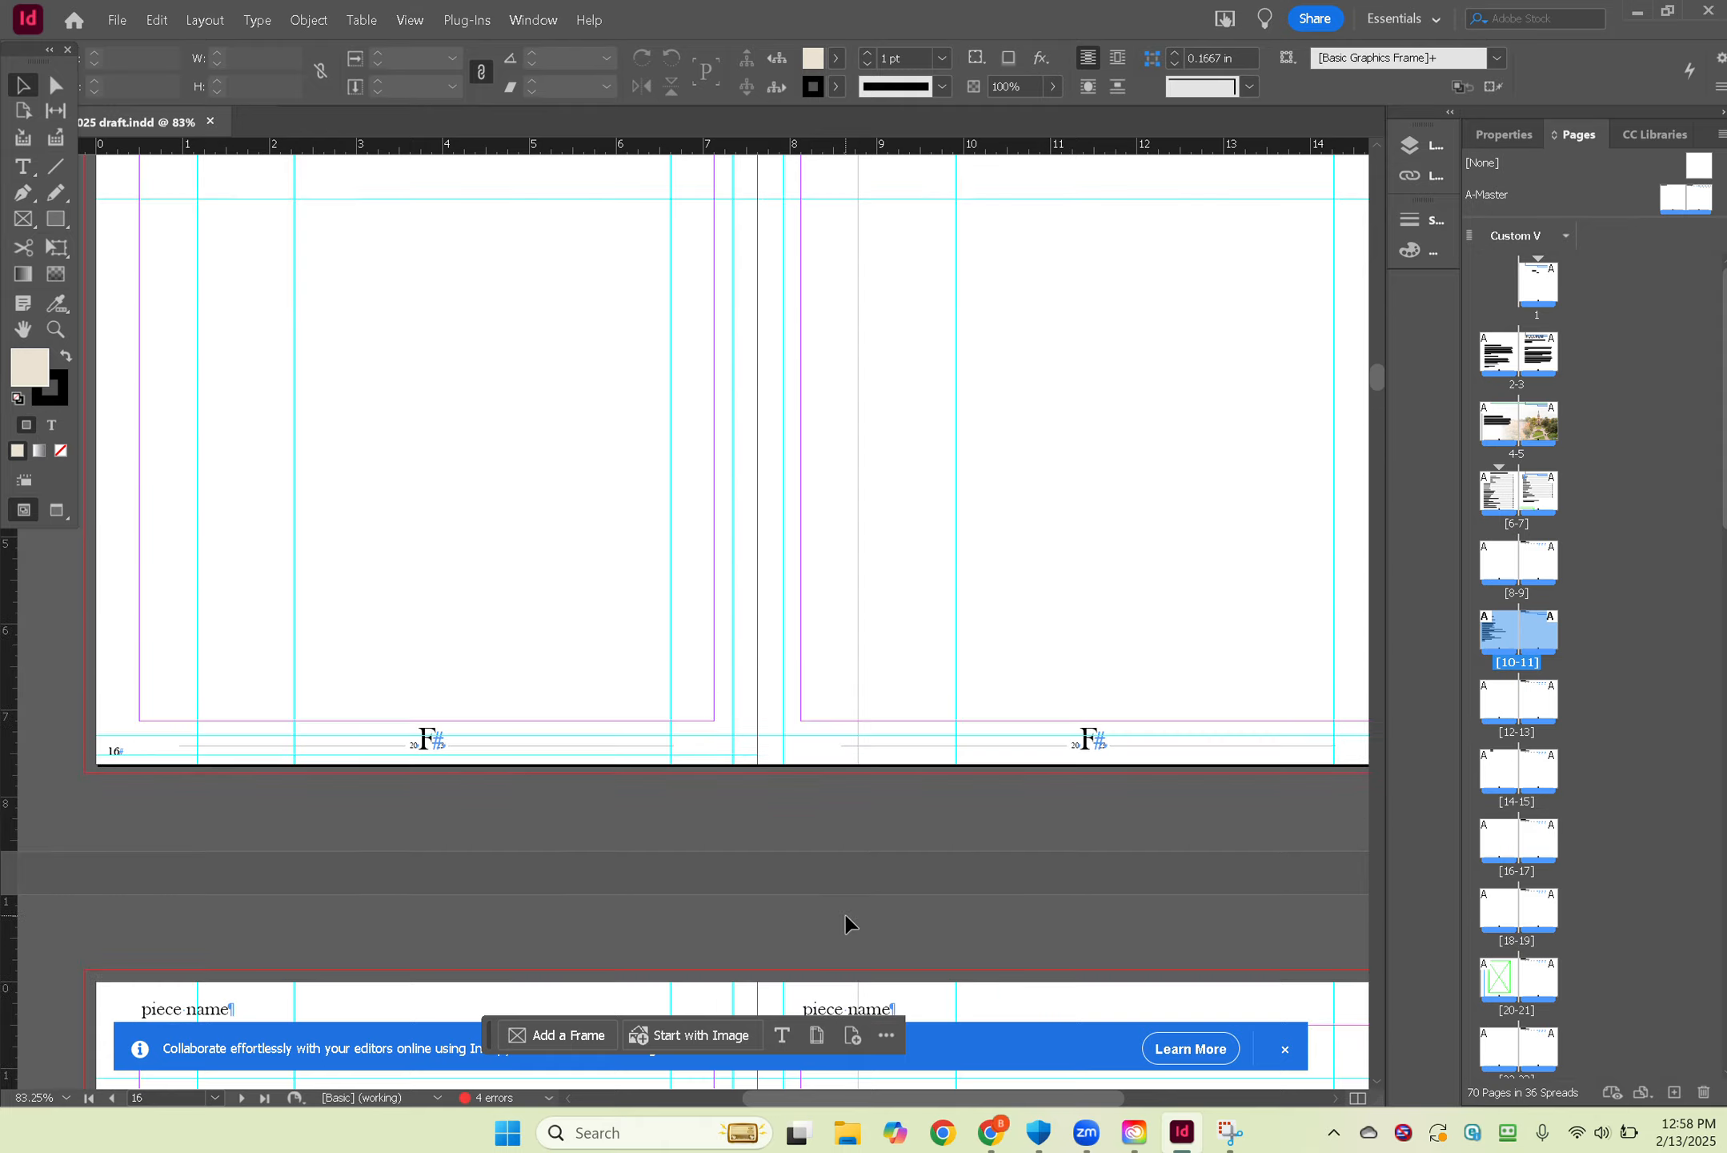
{"action": "scroll", "coordinate": [848, 922], "scroll_direction": "down", "scroll_amount": 10}
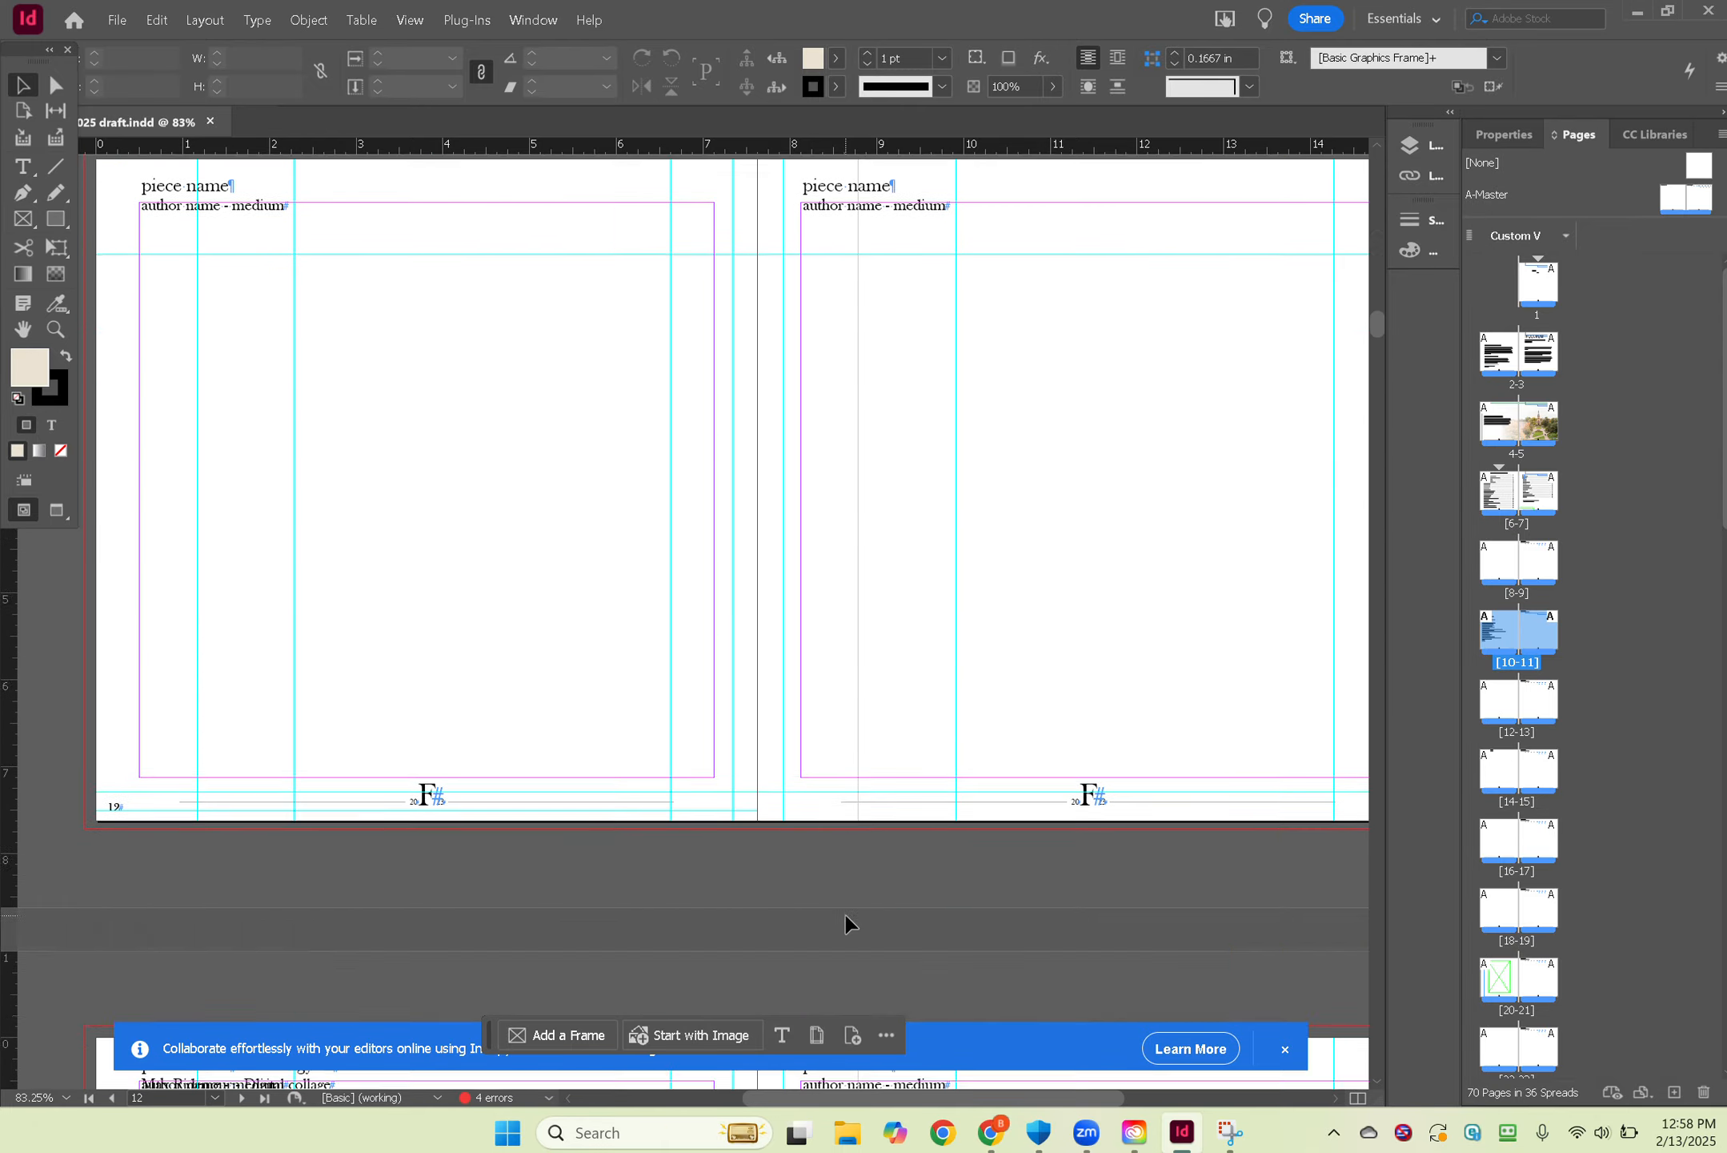
{"action": "scroll", "coordinate": [844, 913], "scroll_direction": "up", "scroll_amount": 5}
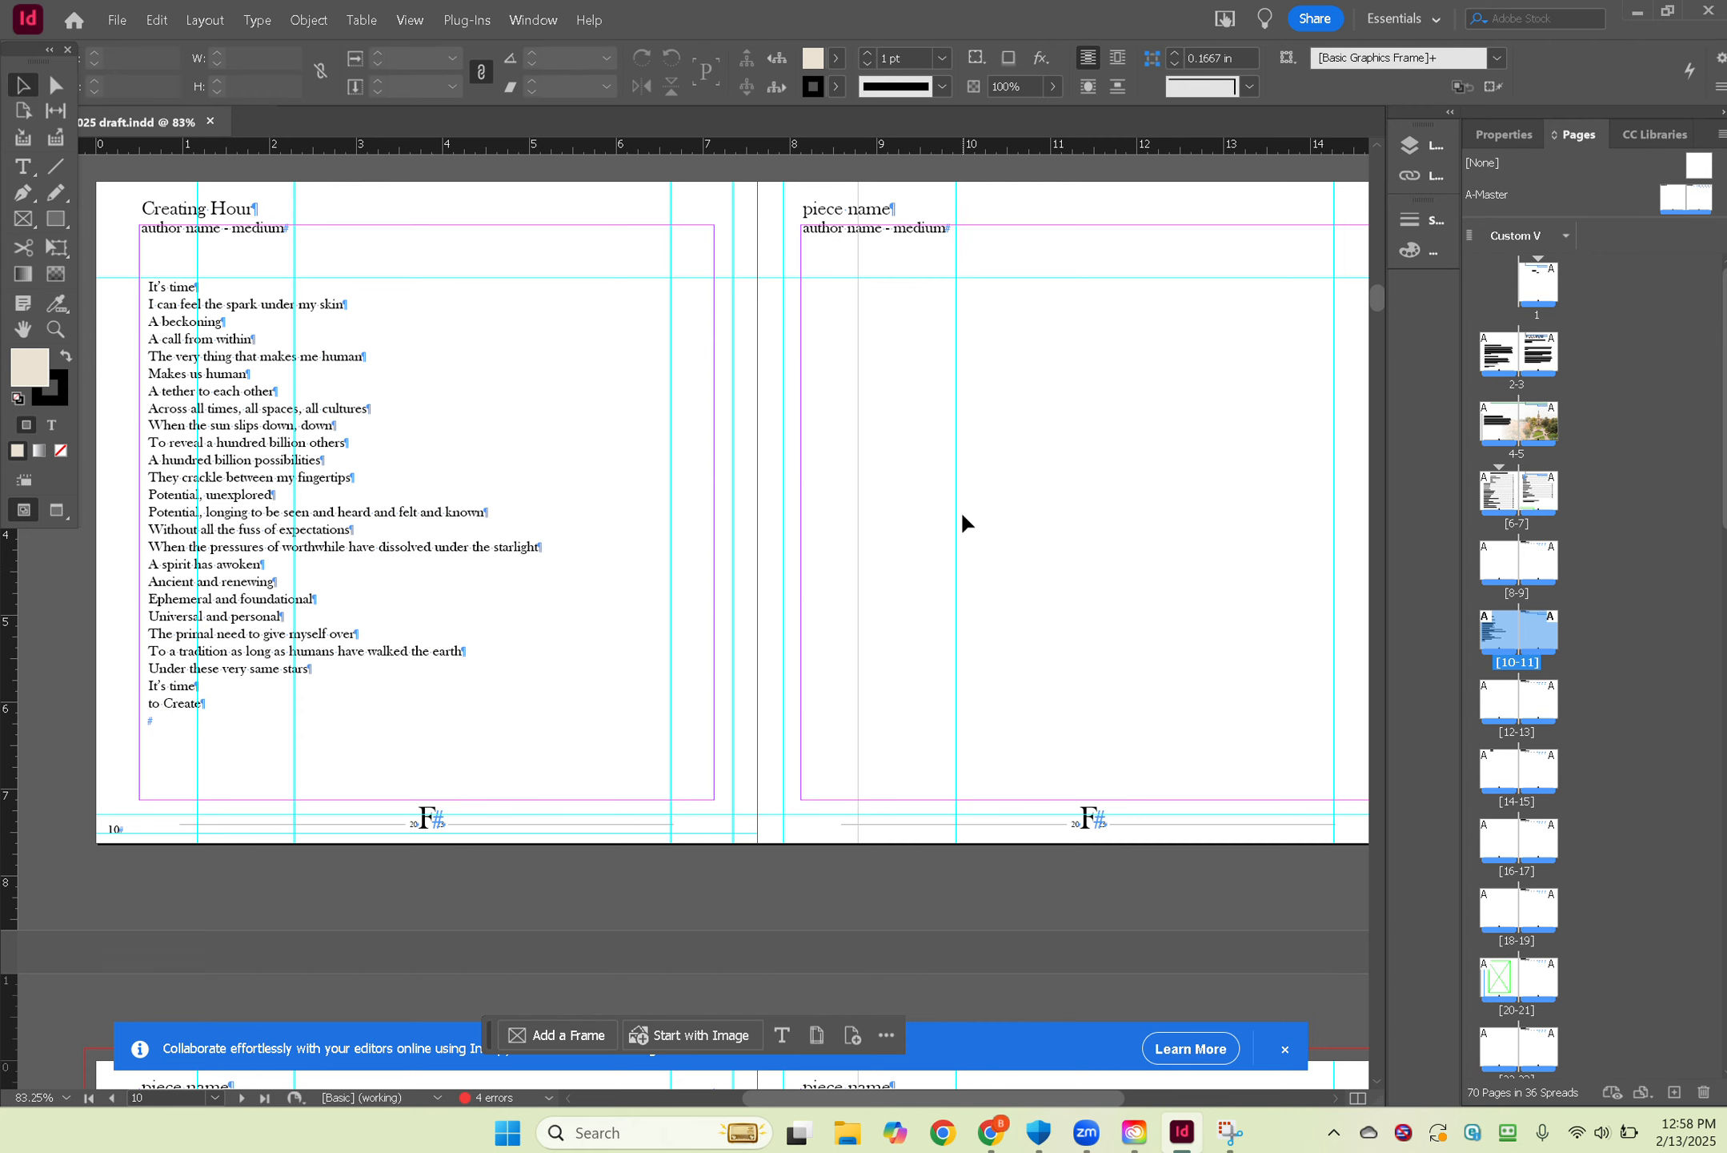
{"action": "scroll", "coordinate": [964, 746], "scroll_direction": "down", "scroll_amount": 8}
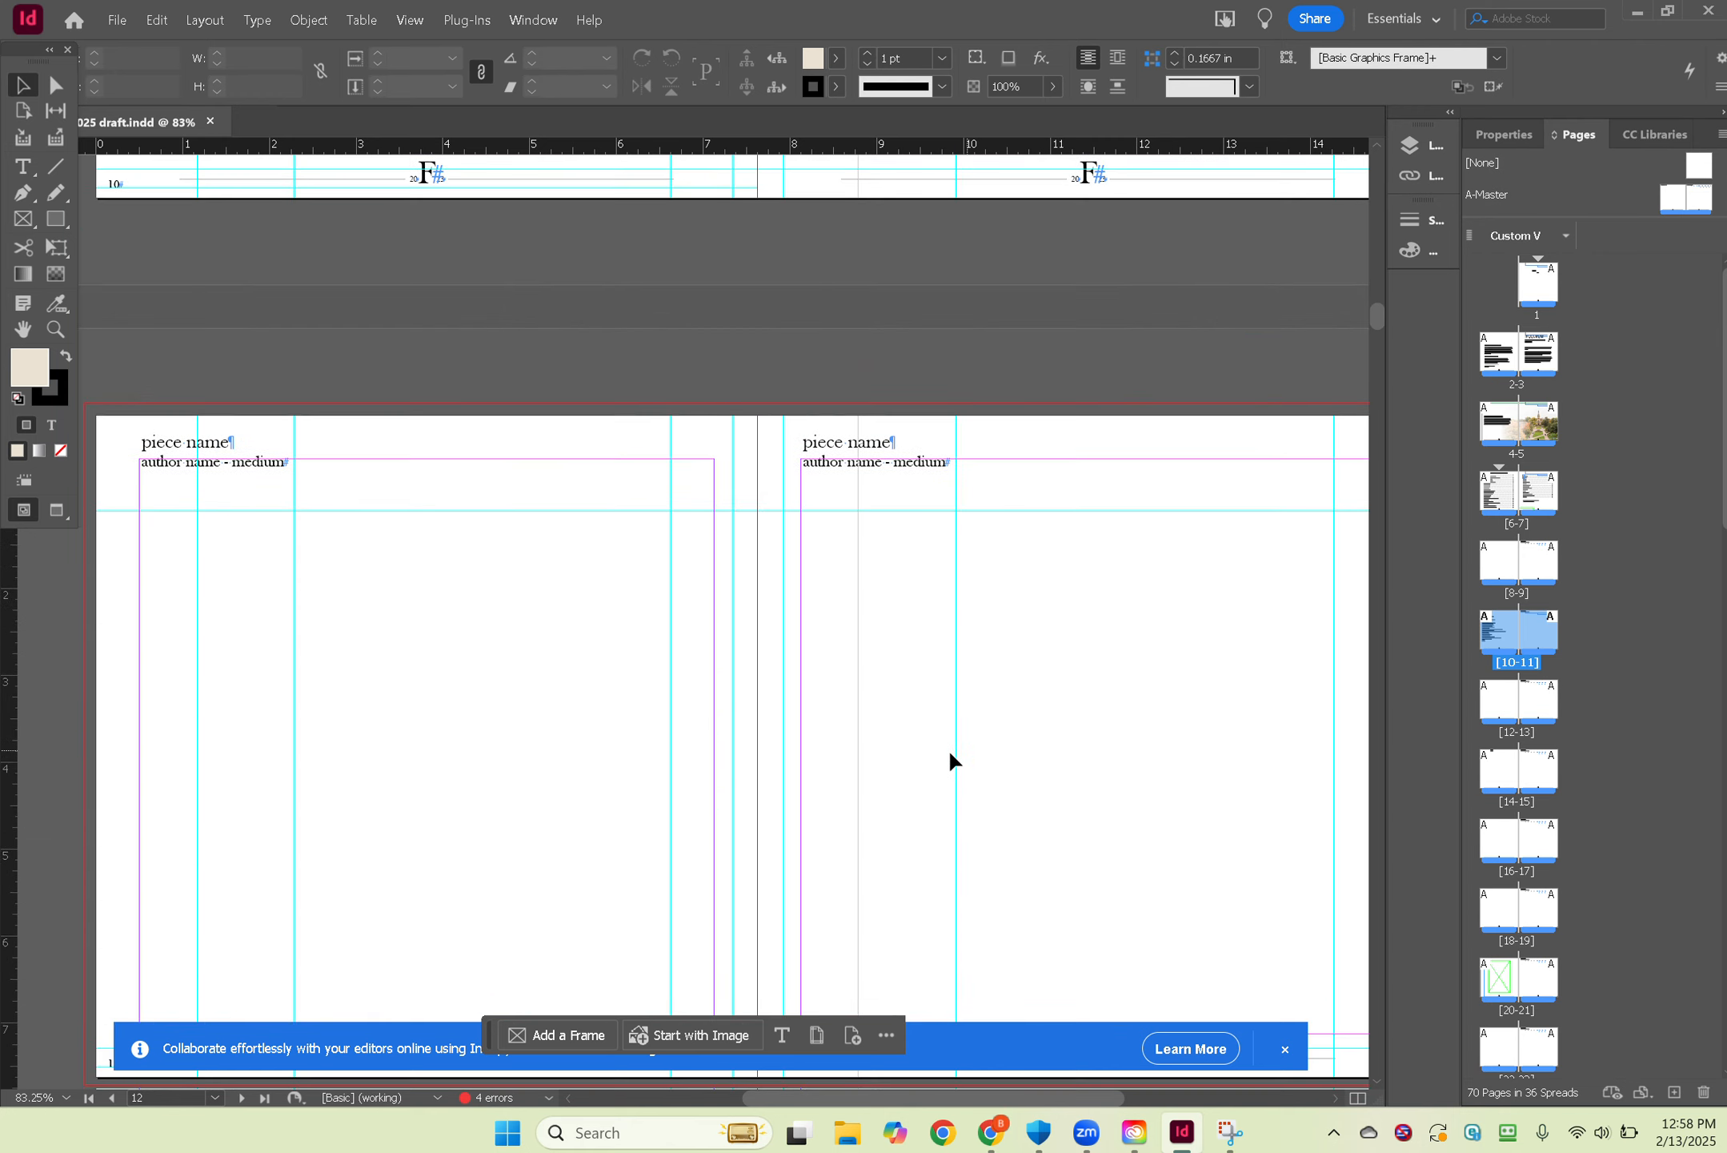
{"action": "scroll", "coordinate": [530, 679], "scroll_direction": "down", "scroll_amount": 6}
{"action": "scroll", "coordinate": [550, 666], "scroll_direction": "up", "scroll_amount": 4}
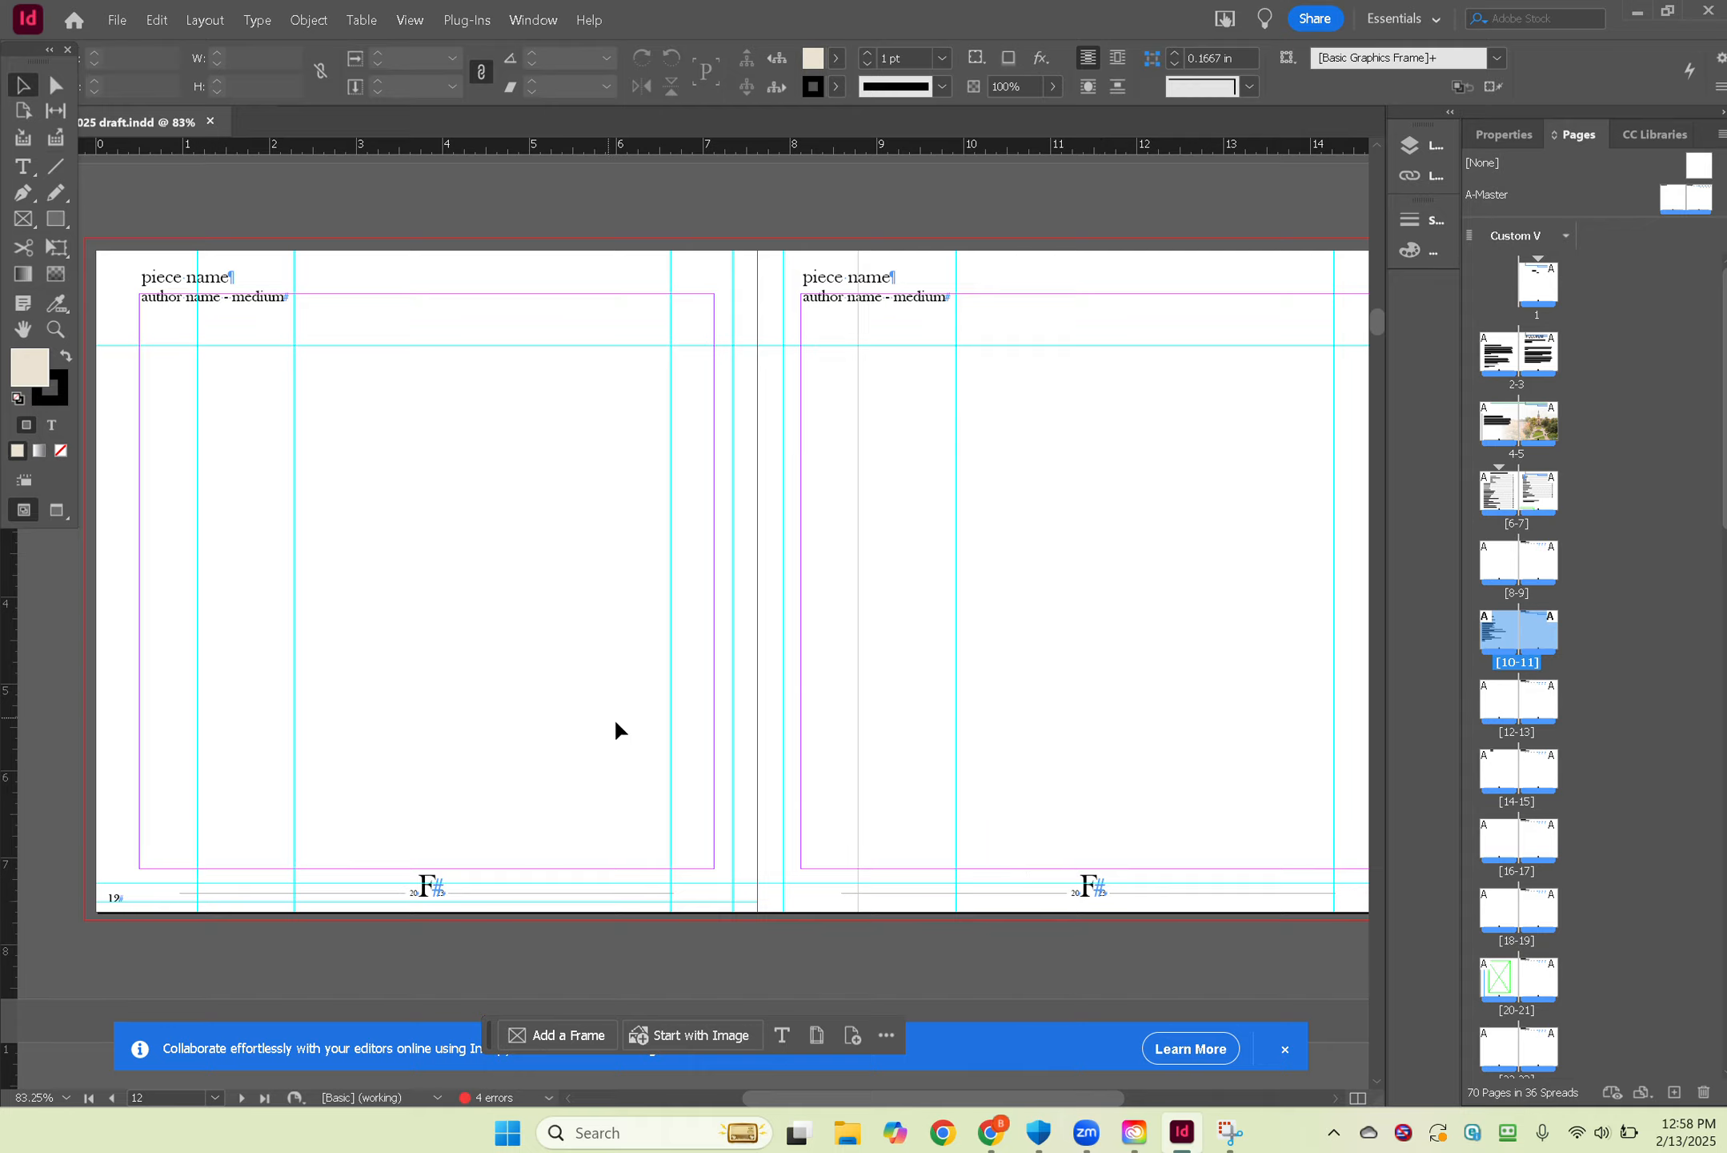
{"action": "scroll", "coordinate": [617, 720], "scroll_direction": "down", "scroll_amount": 8}
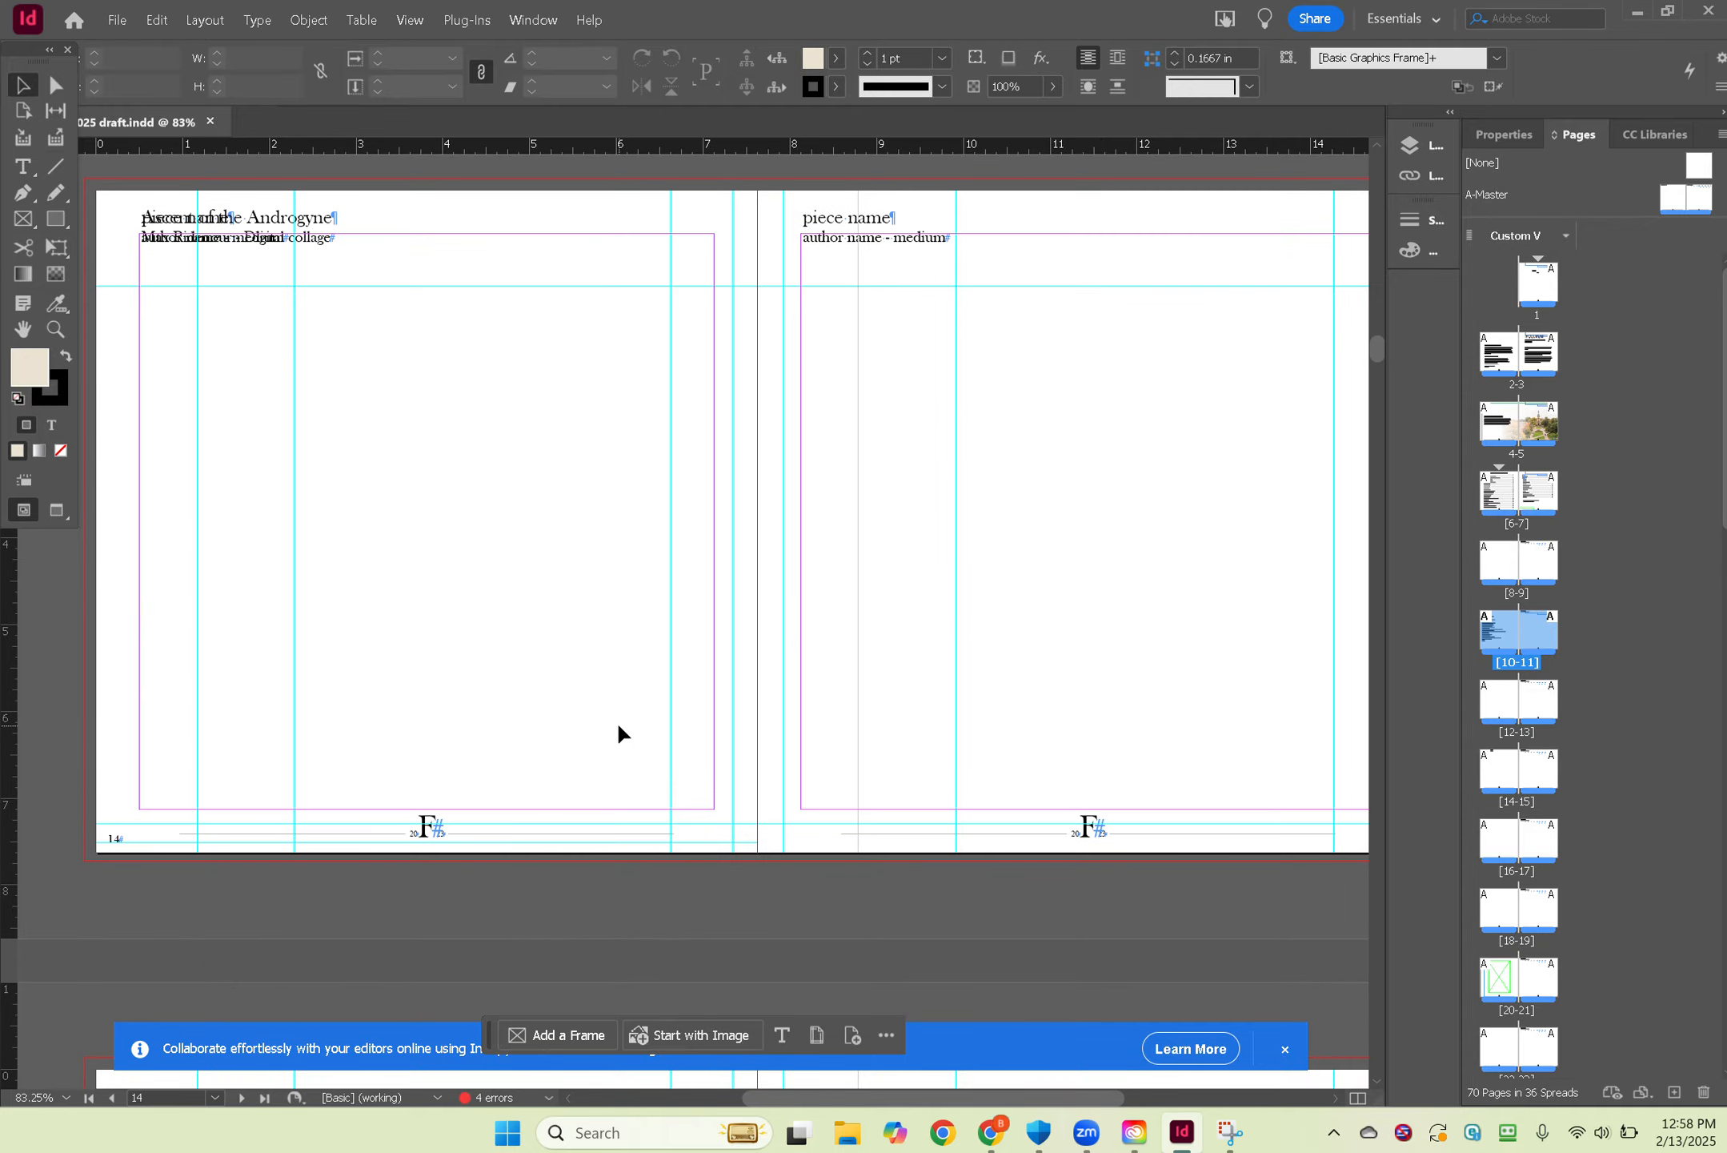
{"action": "scroll", "coordinate": [616, 720], "scroll_direction": "up", "scroll_amount": 8}
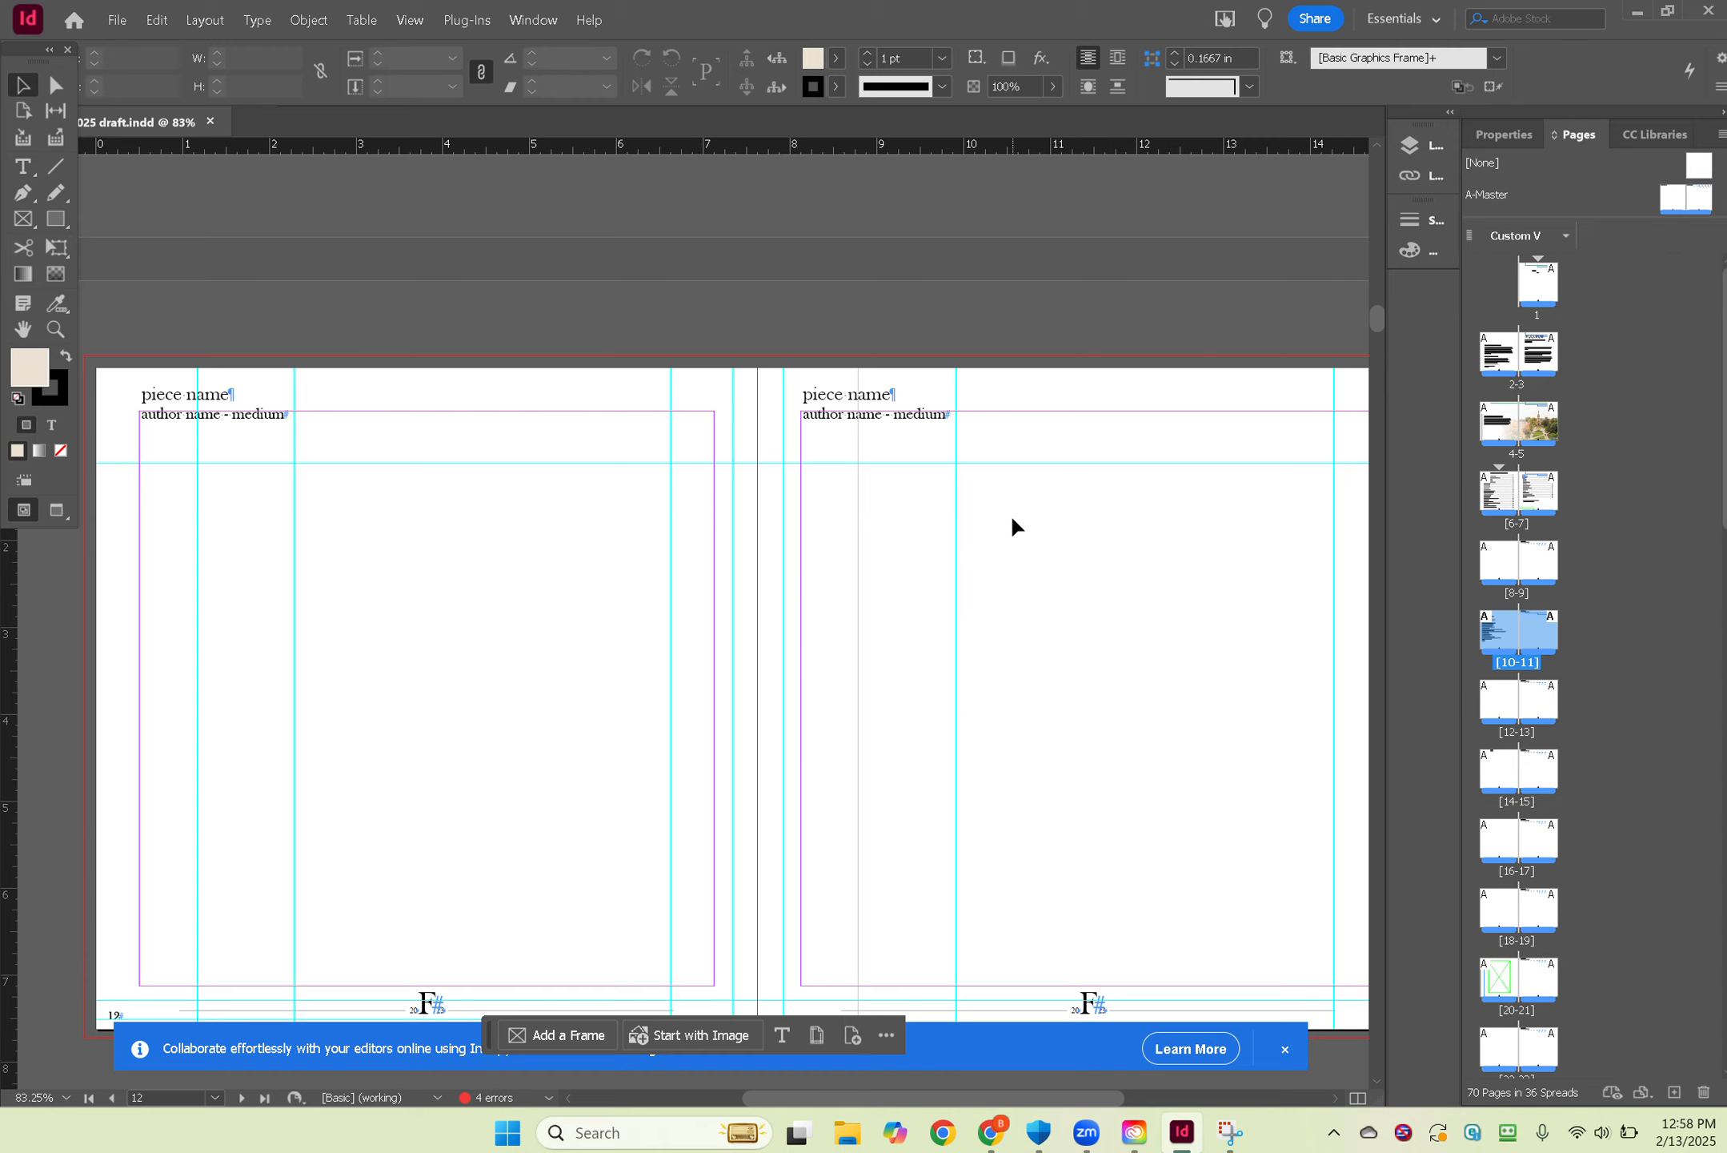
{"action": "scroll", "coordinate": [1011, 526], "scroll_direction": "down", "scroll_amount": 10}
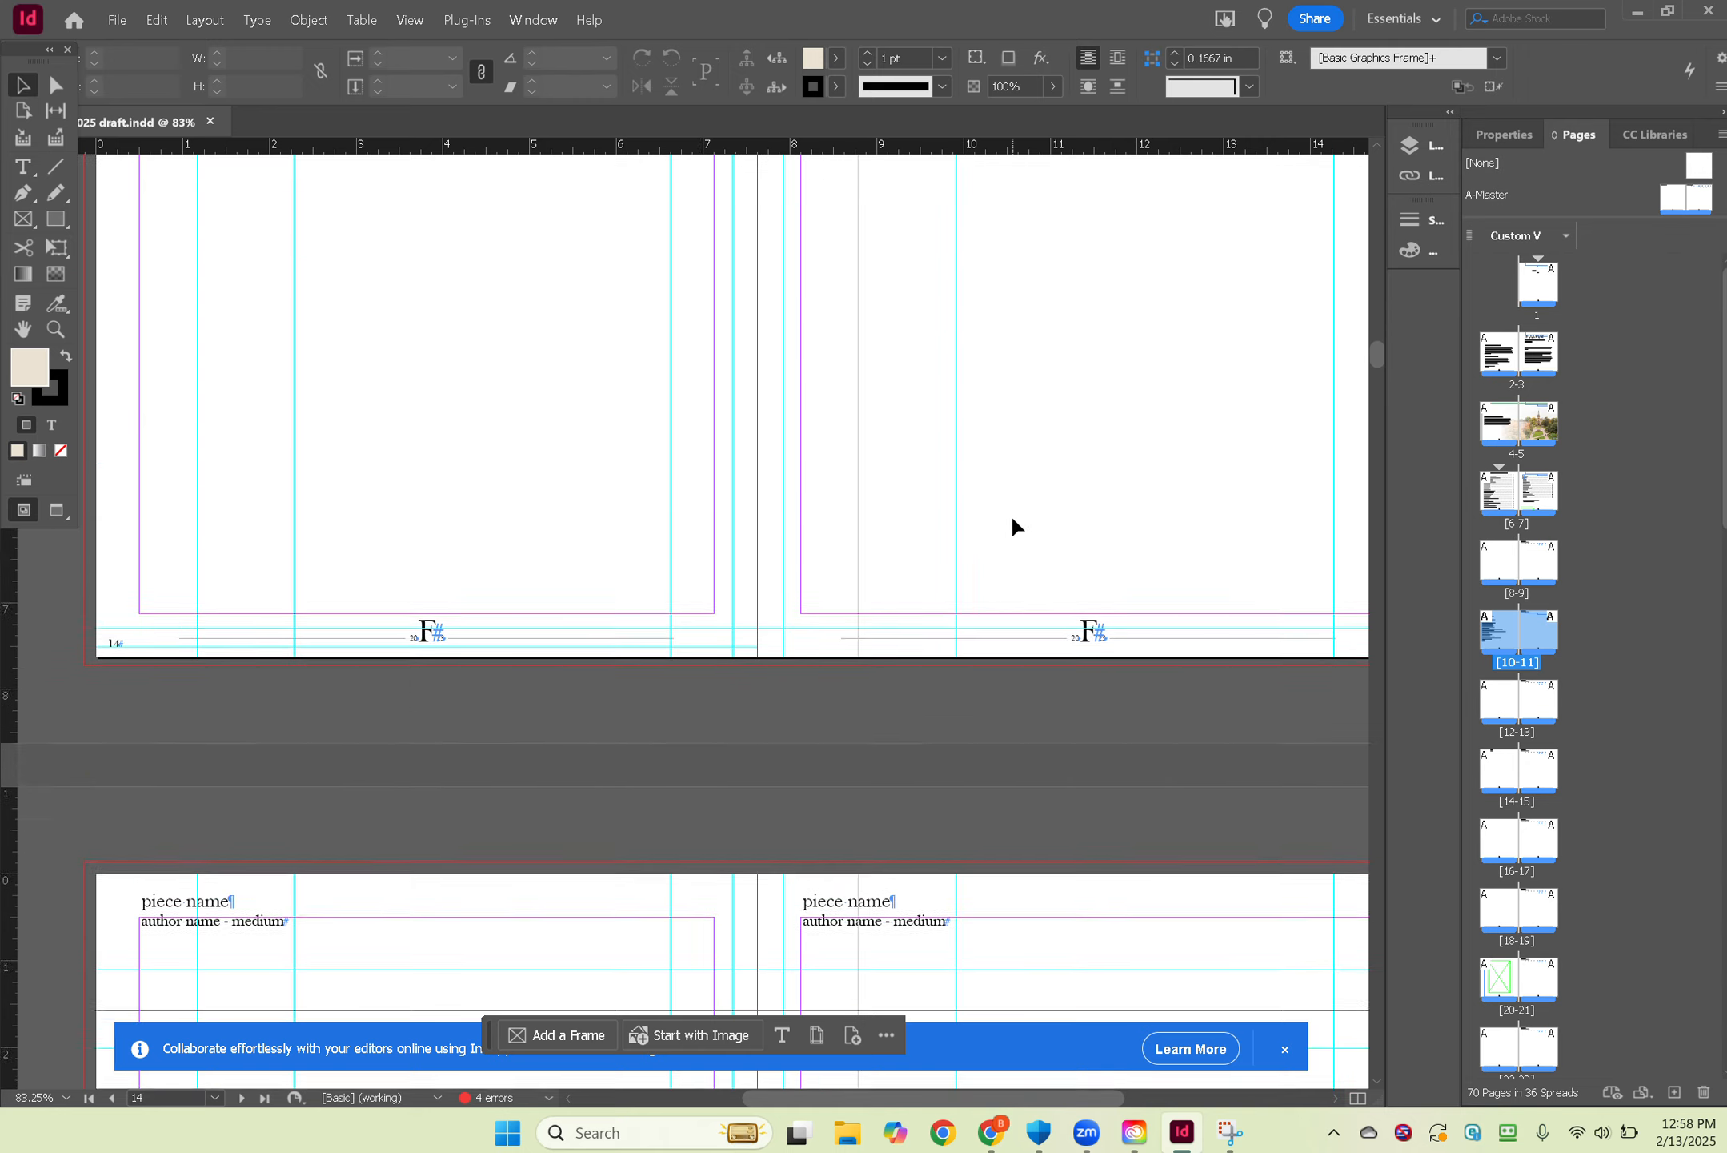
{"action": "scroll", "coordinate": [1011, 520], "scroll_direction": "up", "scroll_amount": 13}
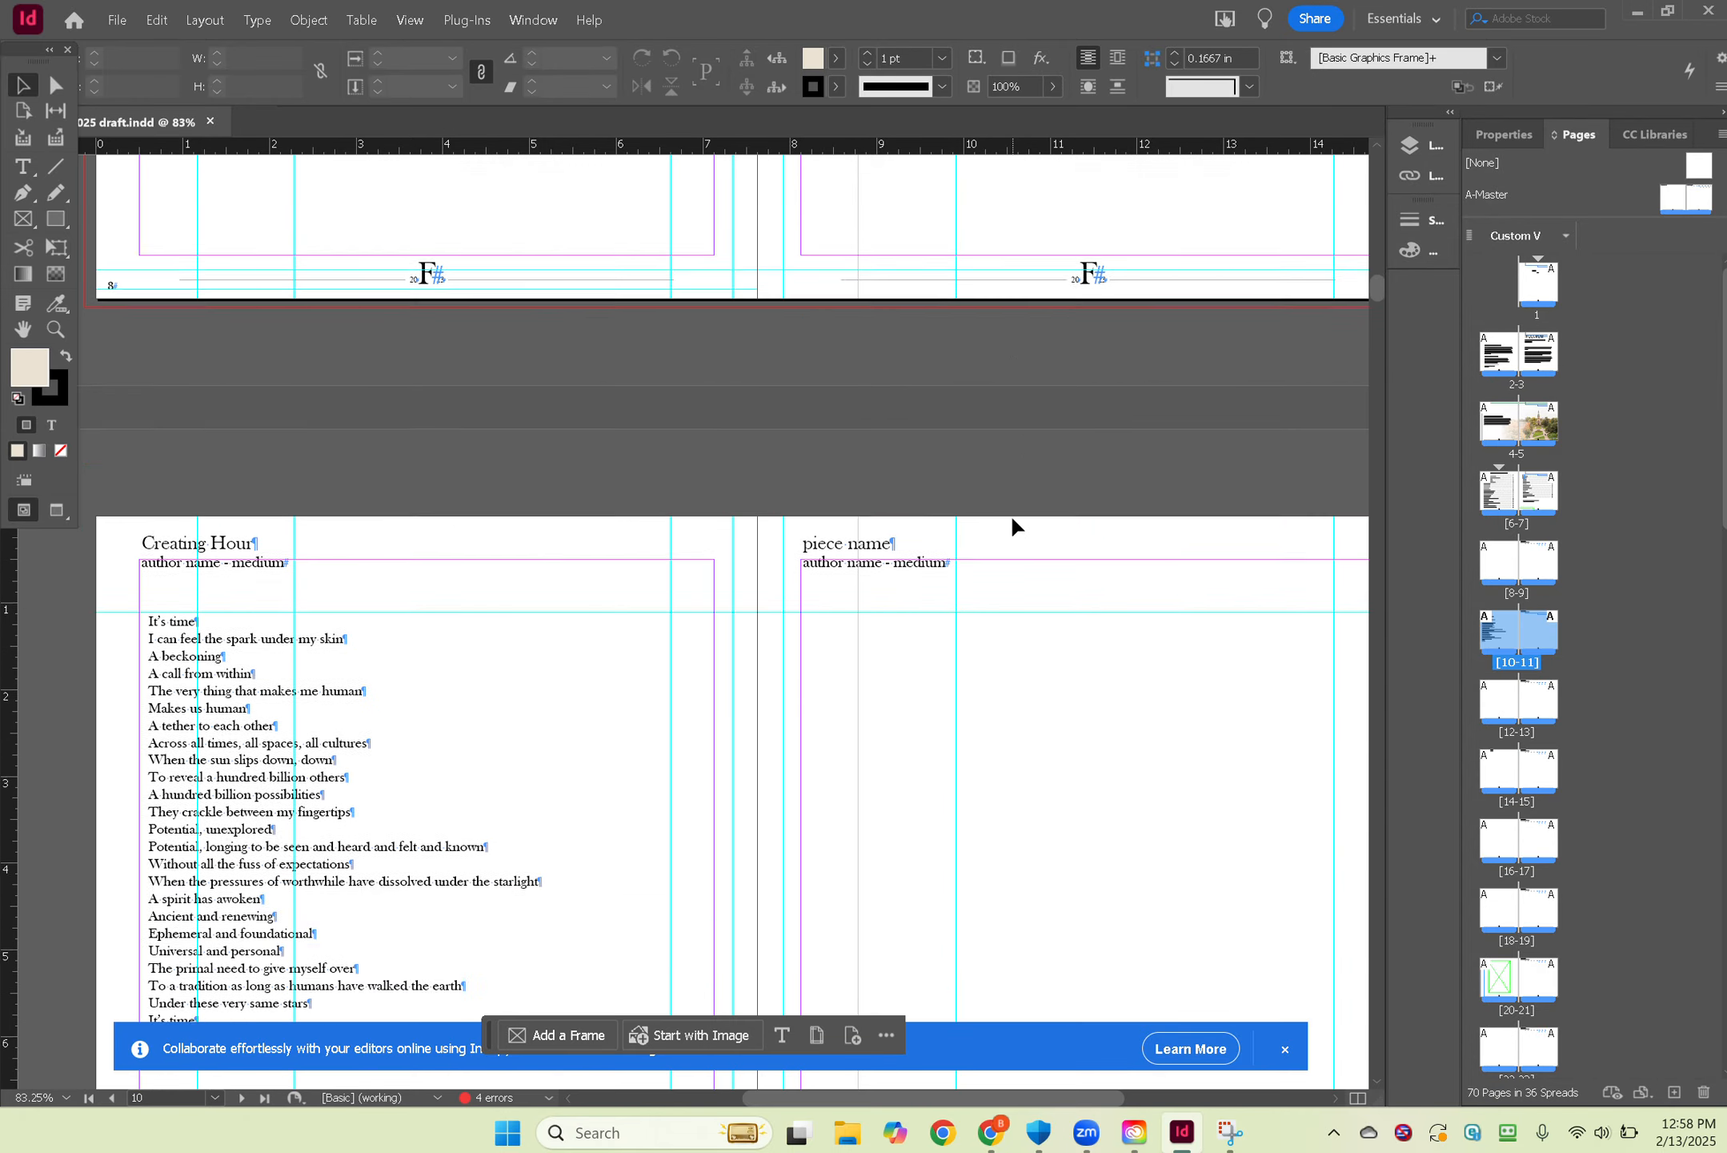
{"action": "scroll", "coordinate": [1012, 520], "scroll_direction": "down", "scroll_amount": 3}
{"action": "scroll", "coordinate": [1011, 525], "scroll_direction": "down", "scroll_amount": 3}
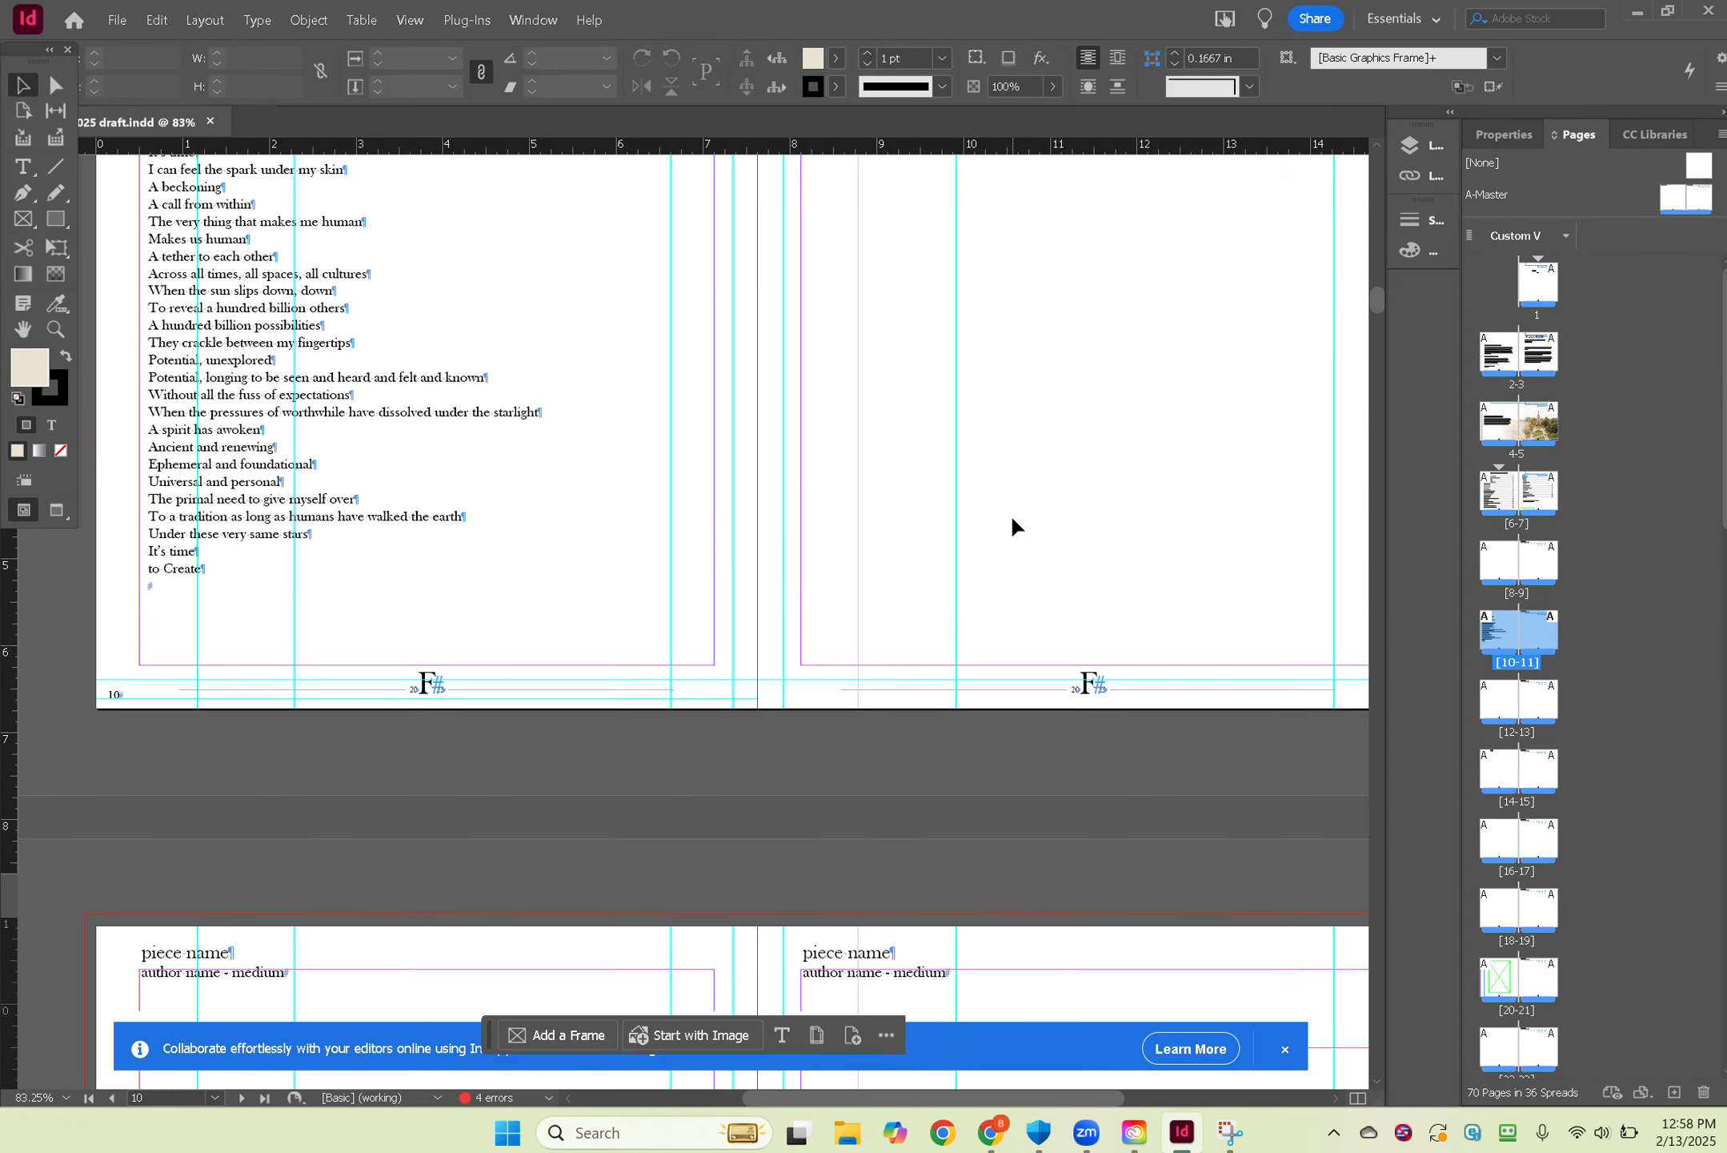
{"action": "scroll", "coordinate": [1013, 522], "scroll_direction": "down", "scroll_amount": 4}
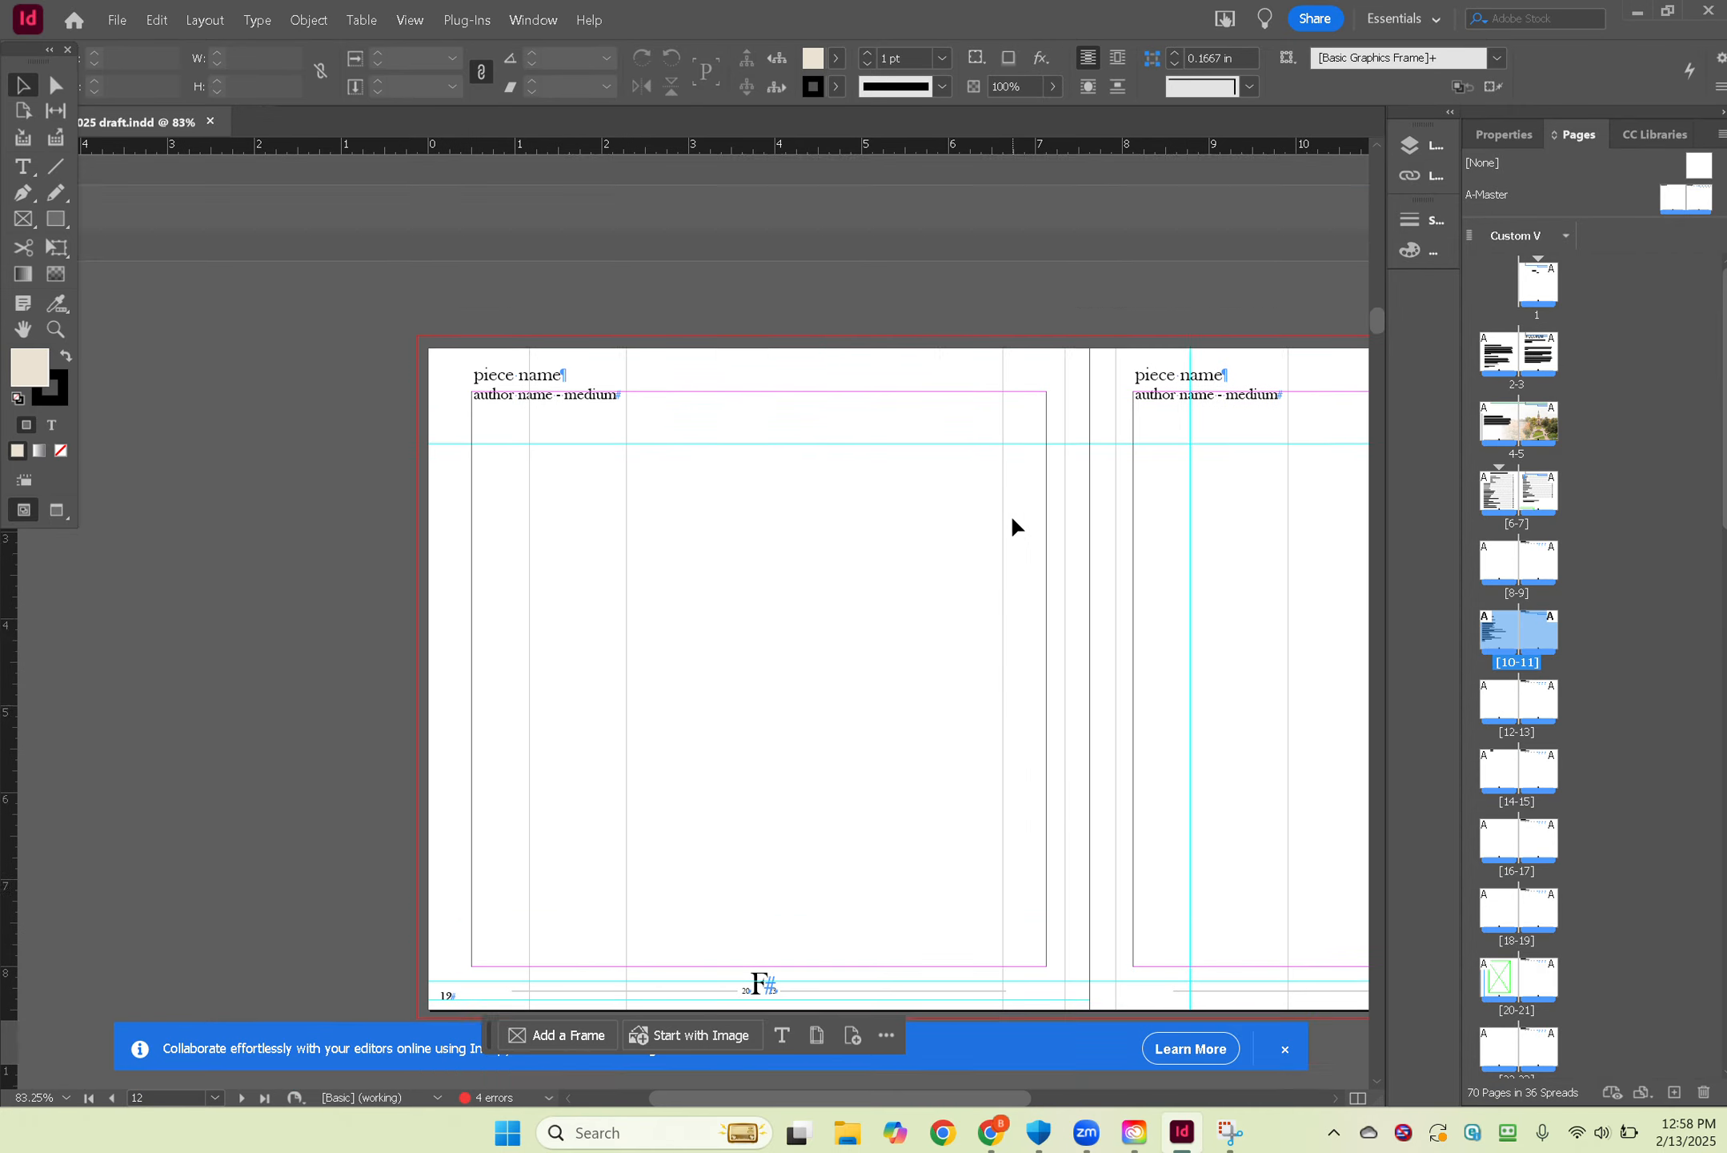
In the Order document, copy the body of "A Woman's Love: A Collection of Sonnets" from the heading "Sonnet #4" to the closing line.
{"action": "left_click", "coordinate": [991, 1131]}
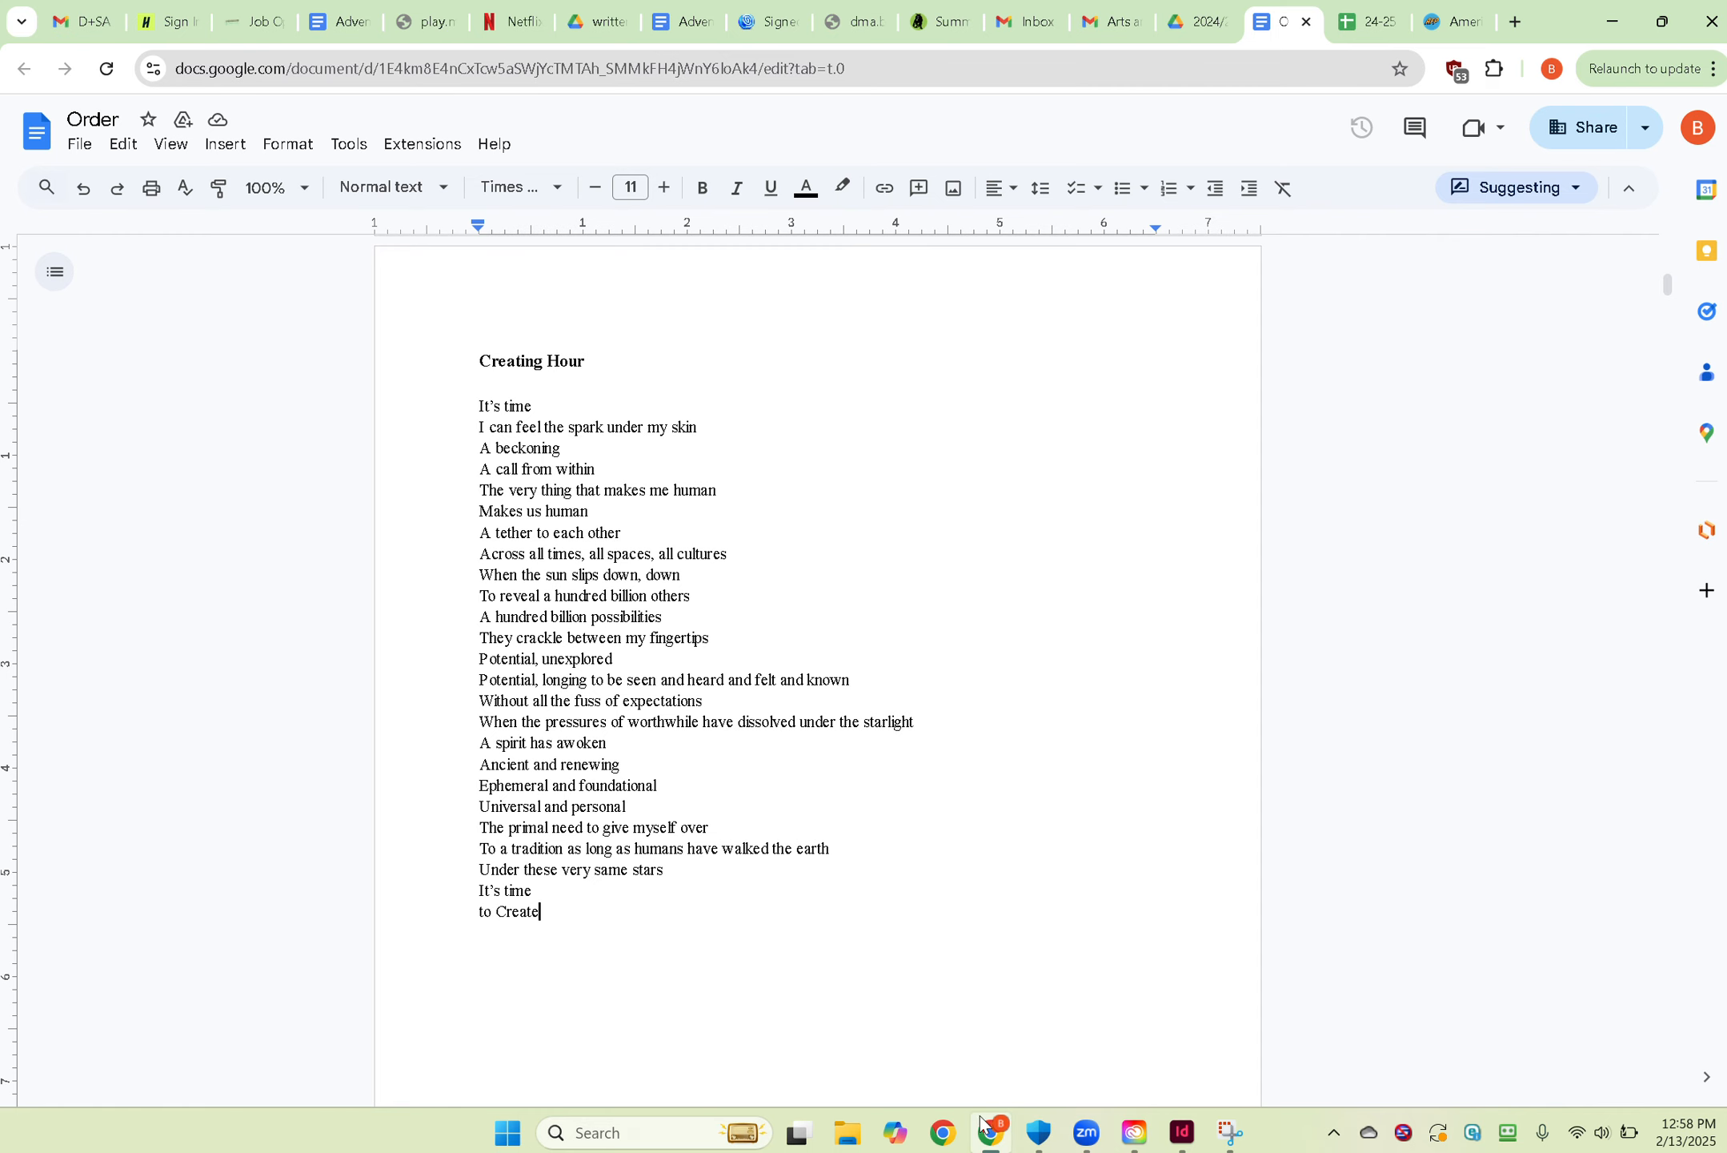
{"action": "scroll", "coordinate": [761, 634], "scroll_direction": "down", "scroll_amount": 2}
{"action": "scroll", "coordinate": [762, 634], "scroll_direction": "down", "scroll_amount": 20}
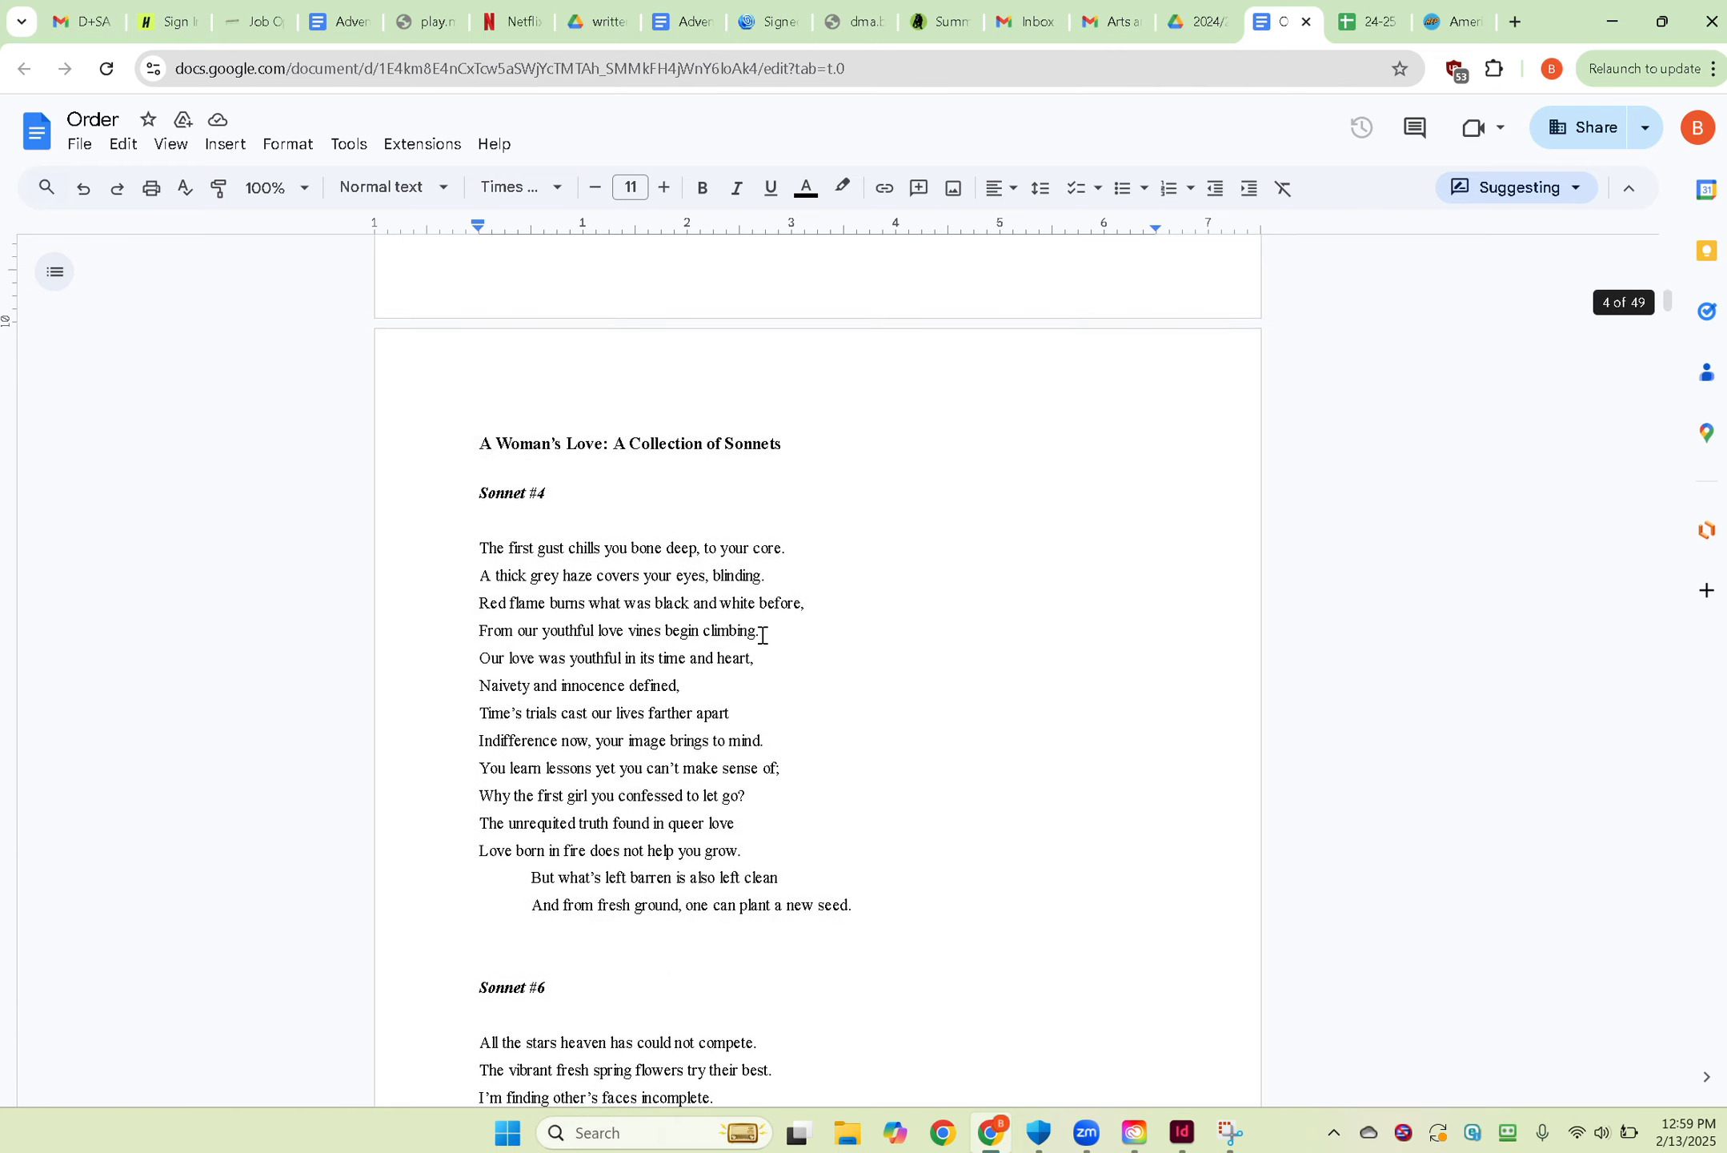
{"action": "scroll", "coordinate": [763, 634], "scroll_direction": "up", "scroll_amount": 10}
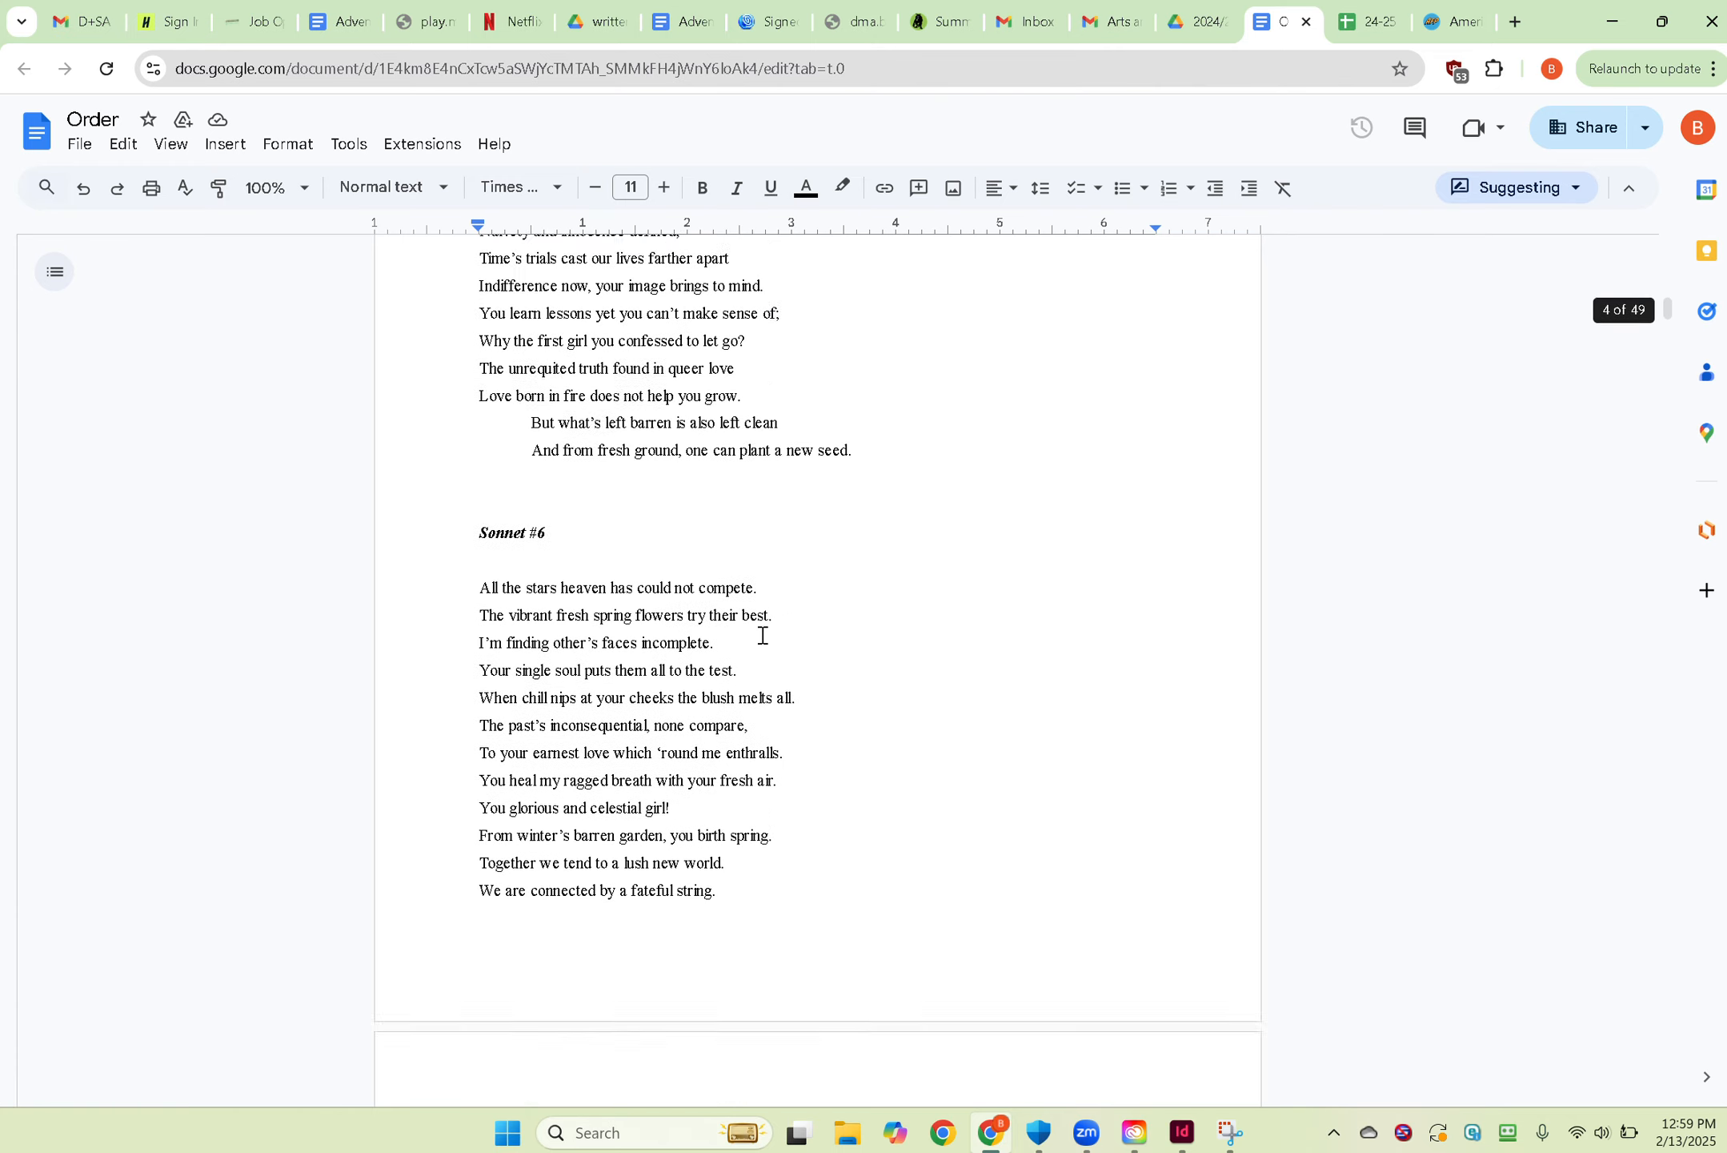
{"action": "scroll", "coordinate": [763, 635], "scroll_direction": "down", "scroll_amount": 1}
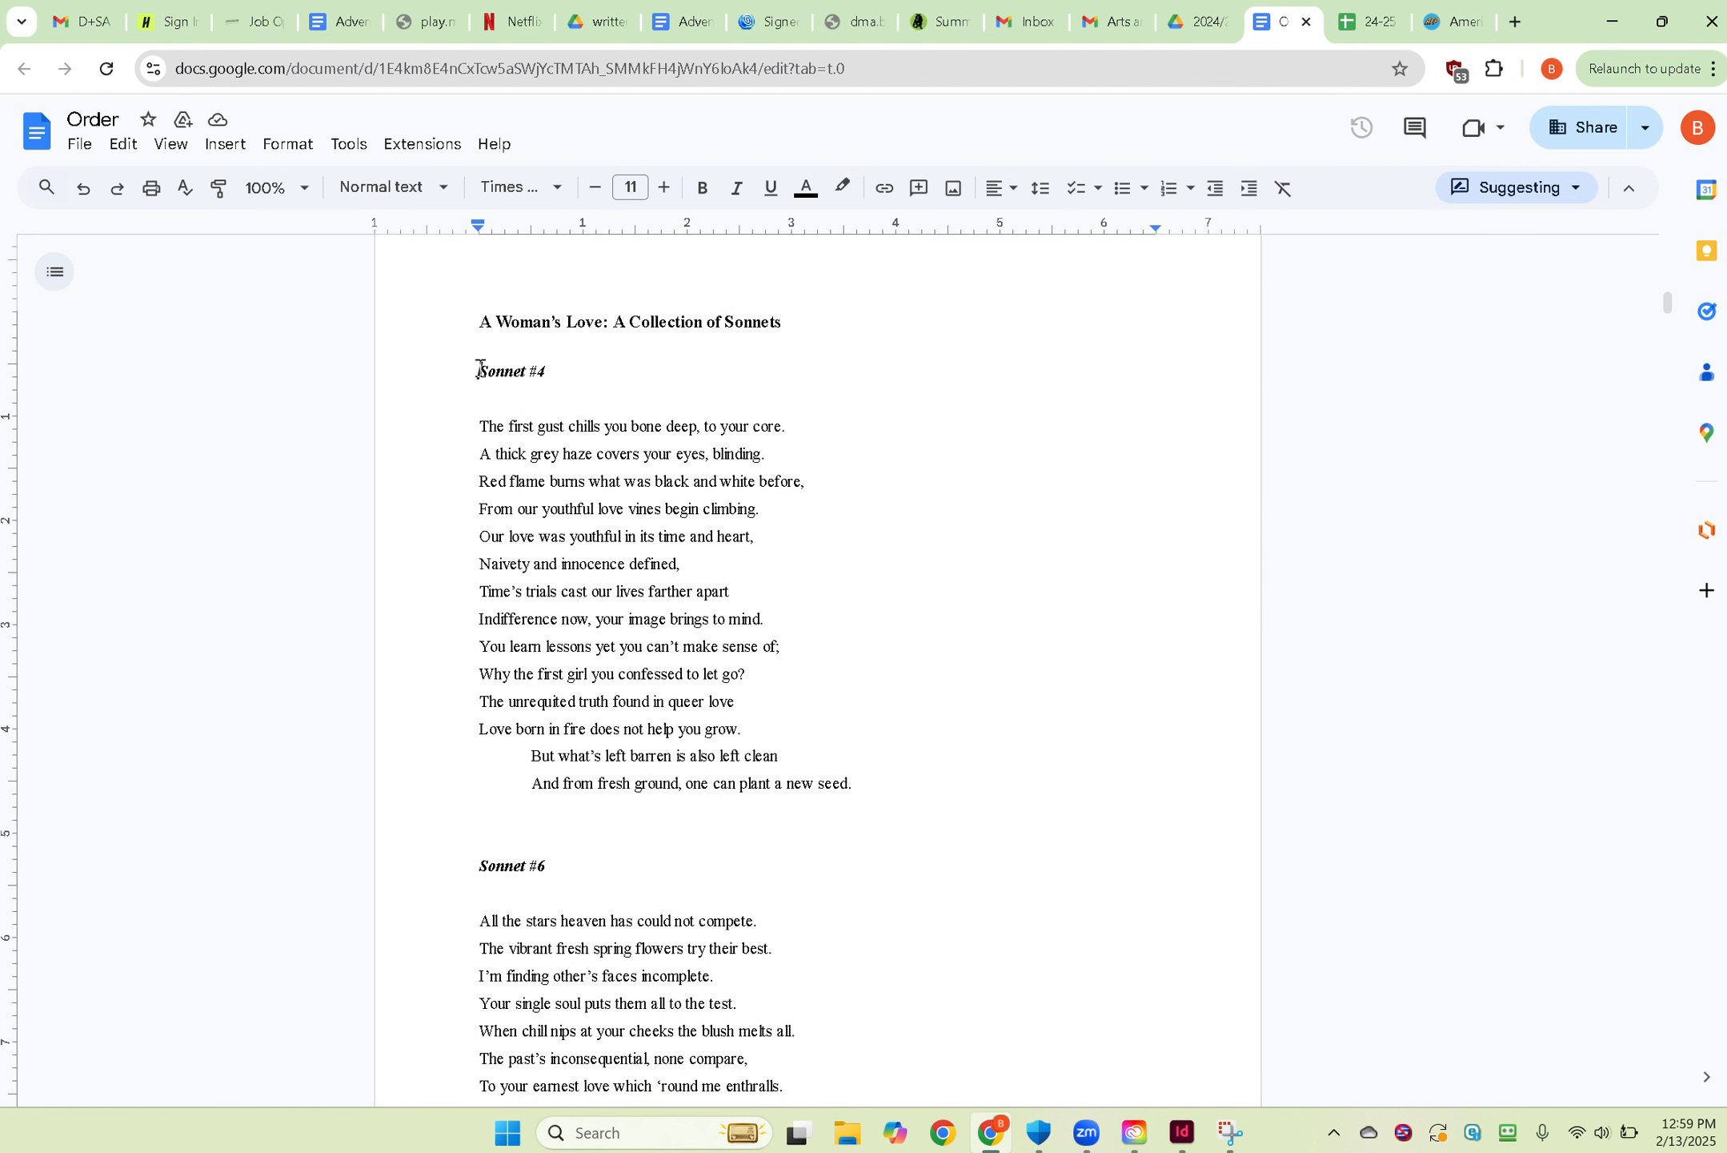
{"action": "left_click_drag", "start_coordinate": [477, 369], "coordinate": [748, 335]}
{"action": "right_click", "coordinate": [724, 306]}
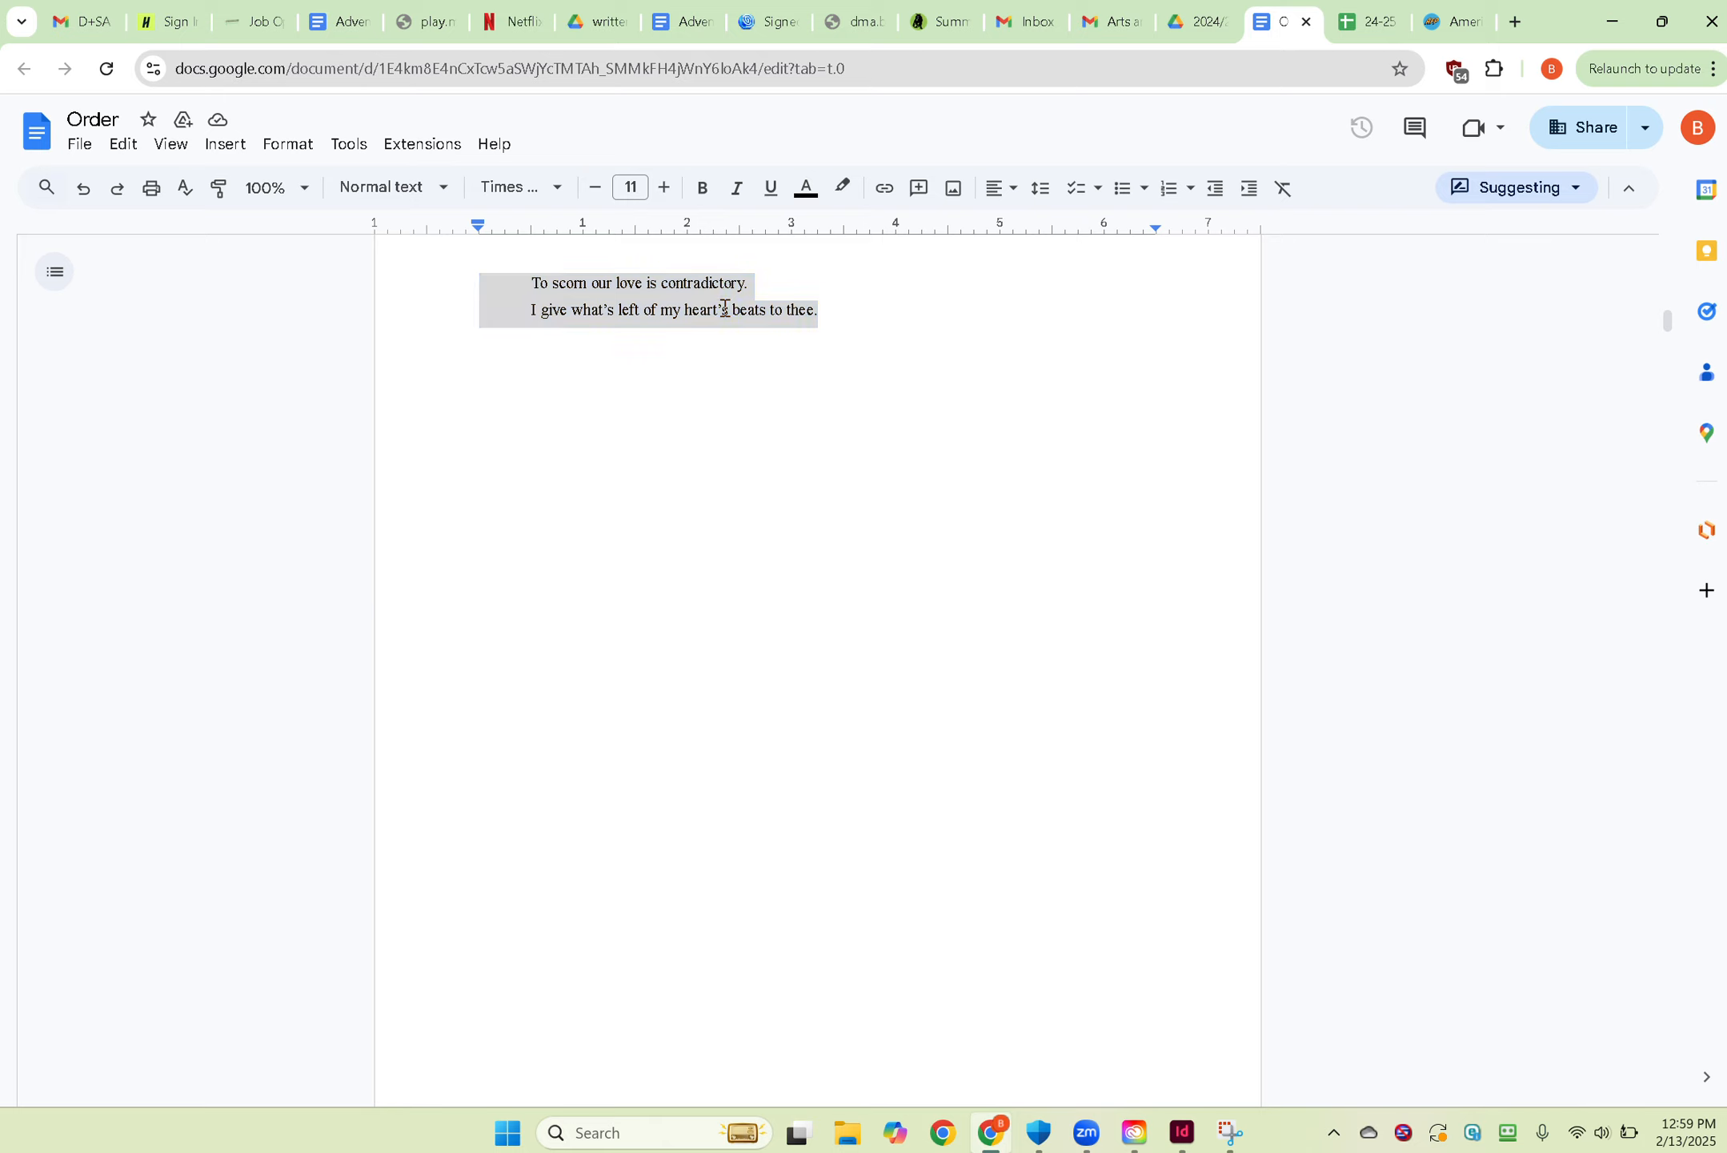
{"action": "left_click", "coordinate": [836, 380]}
{"action": "left_click", "coordinate": [821, 424]}
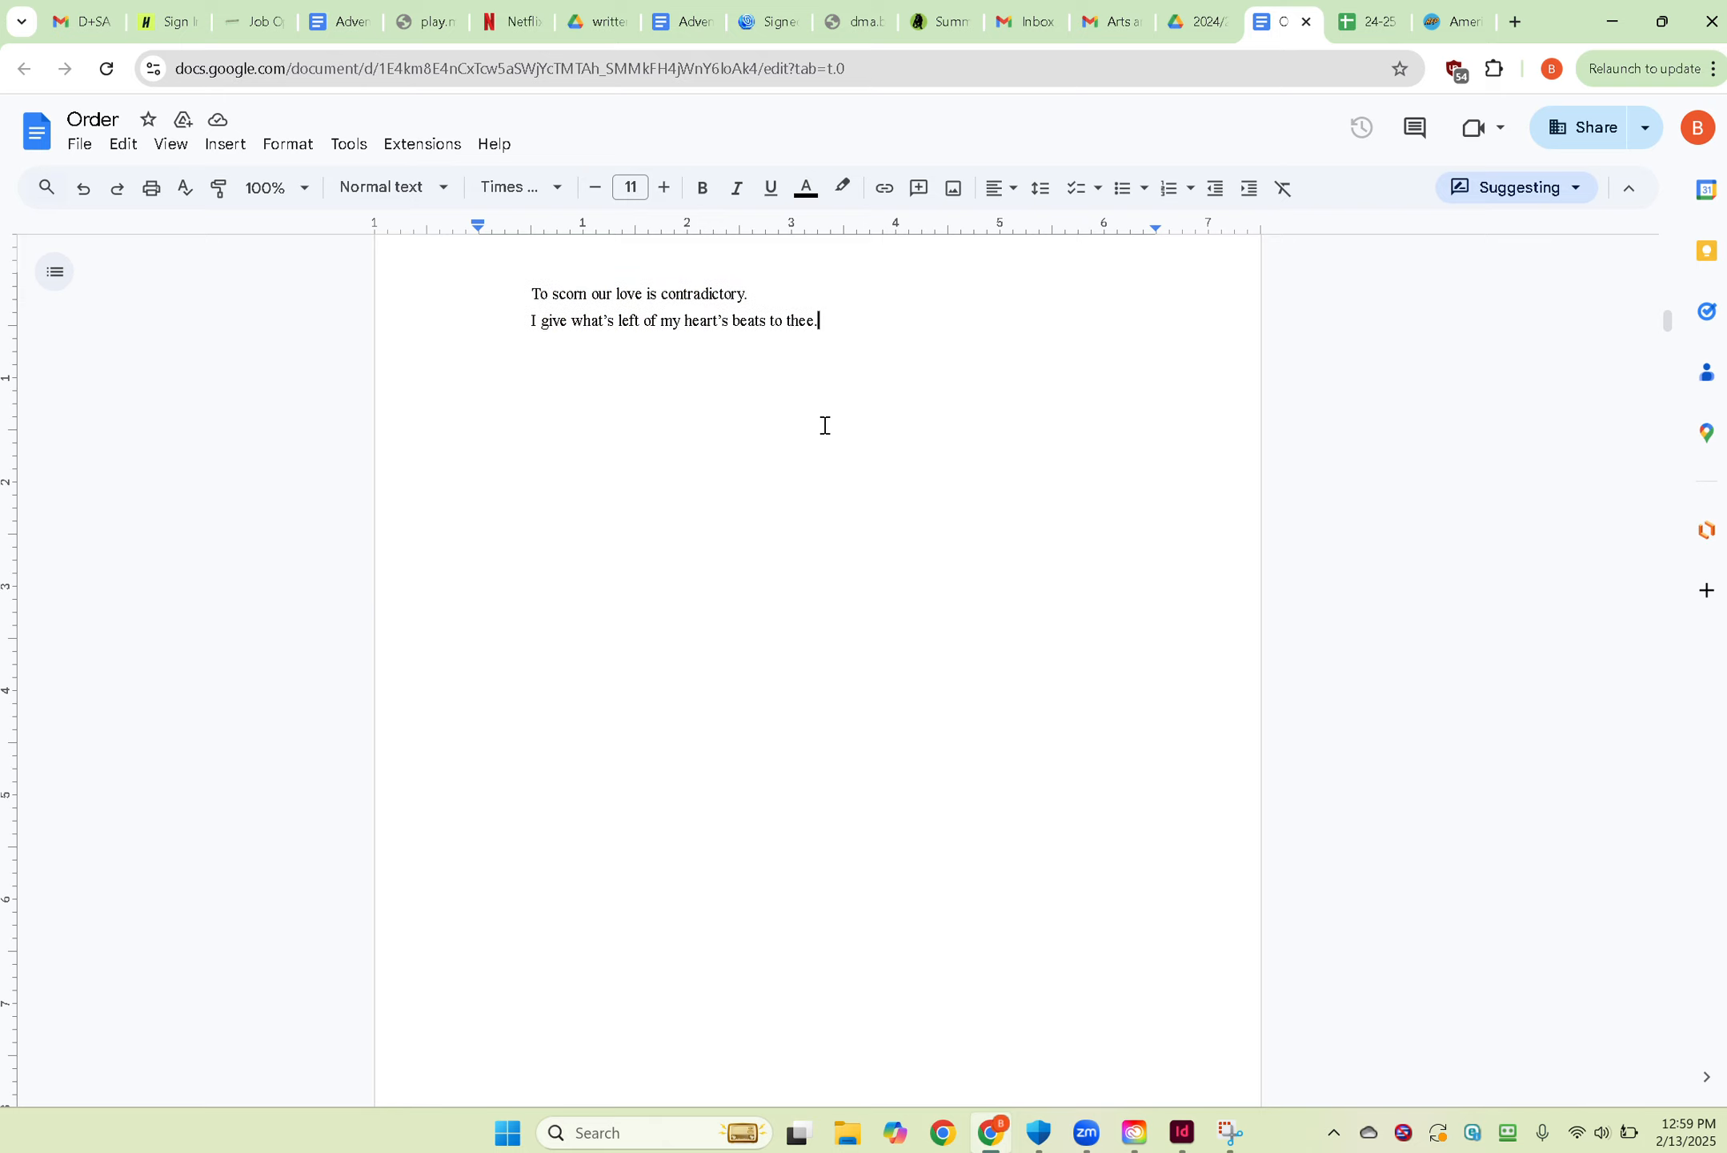
{"action": "scroll", "coordinate": [823, 424], "scroll_direction": "up", "scroll_amount": 13}
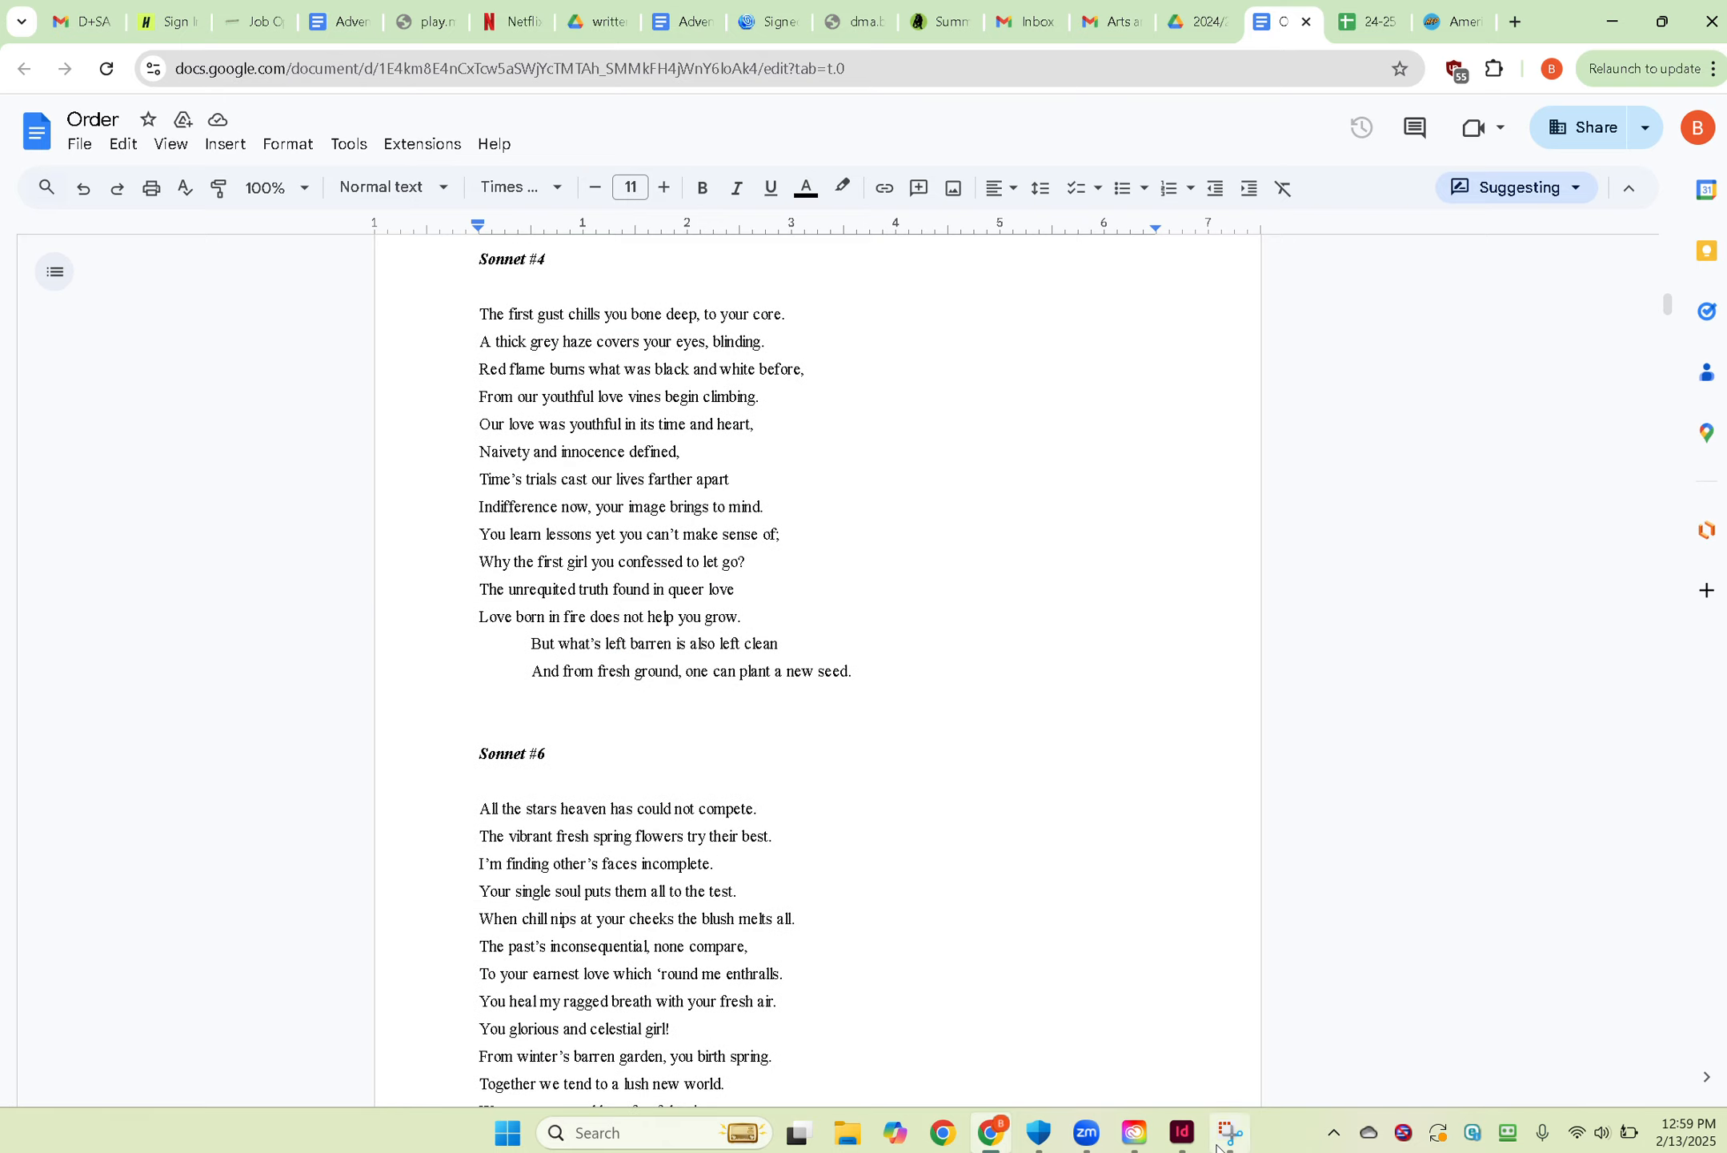
Return to InDesign, override all parent items on spread 12-13, and delete its red border frame and page 12's empty body text frame.
{"action": "left_click", "coordinate": [1183, 1132]}
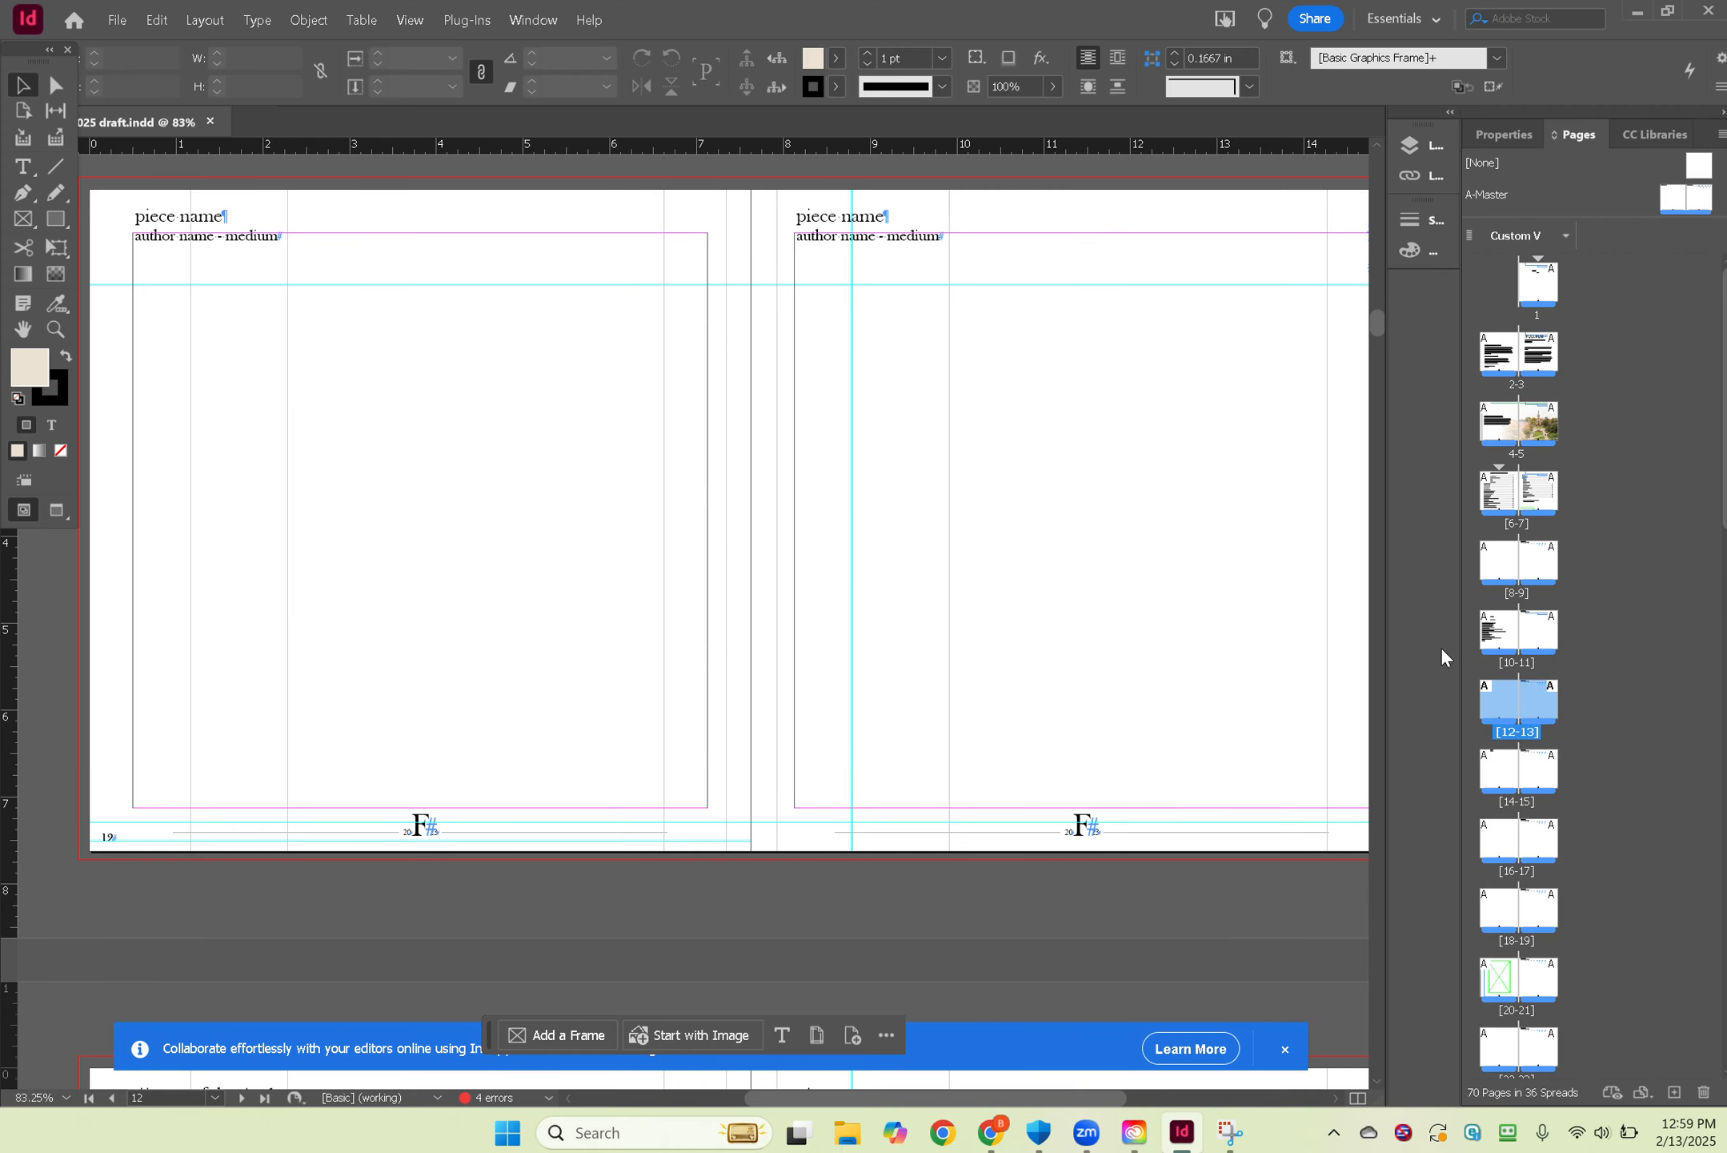
{"action": "right_click", "coordinate": [1513, 706]}
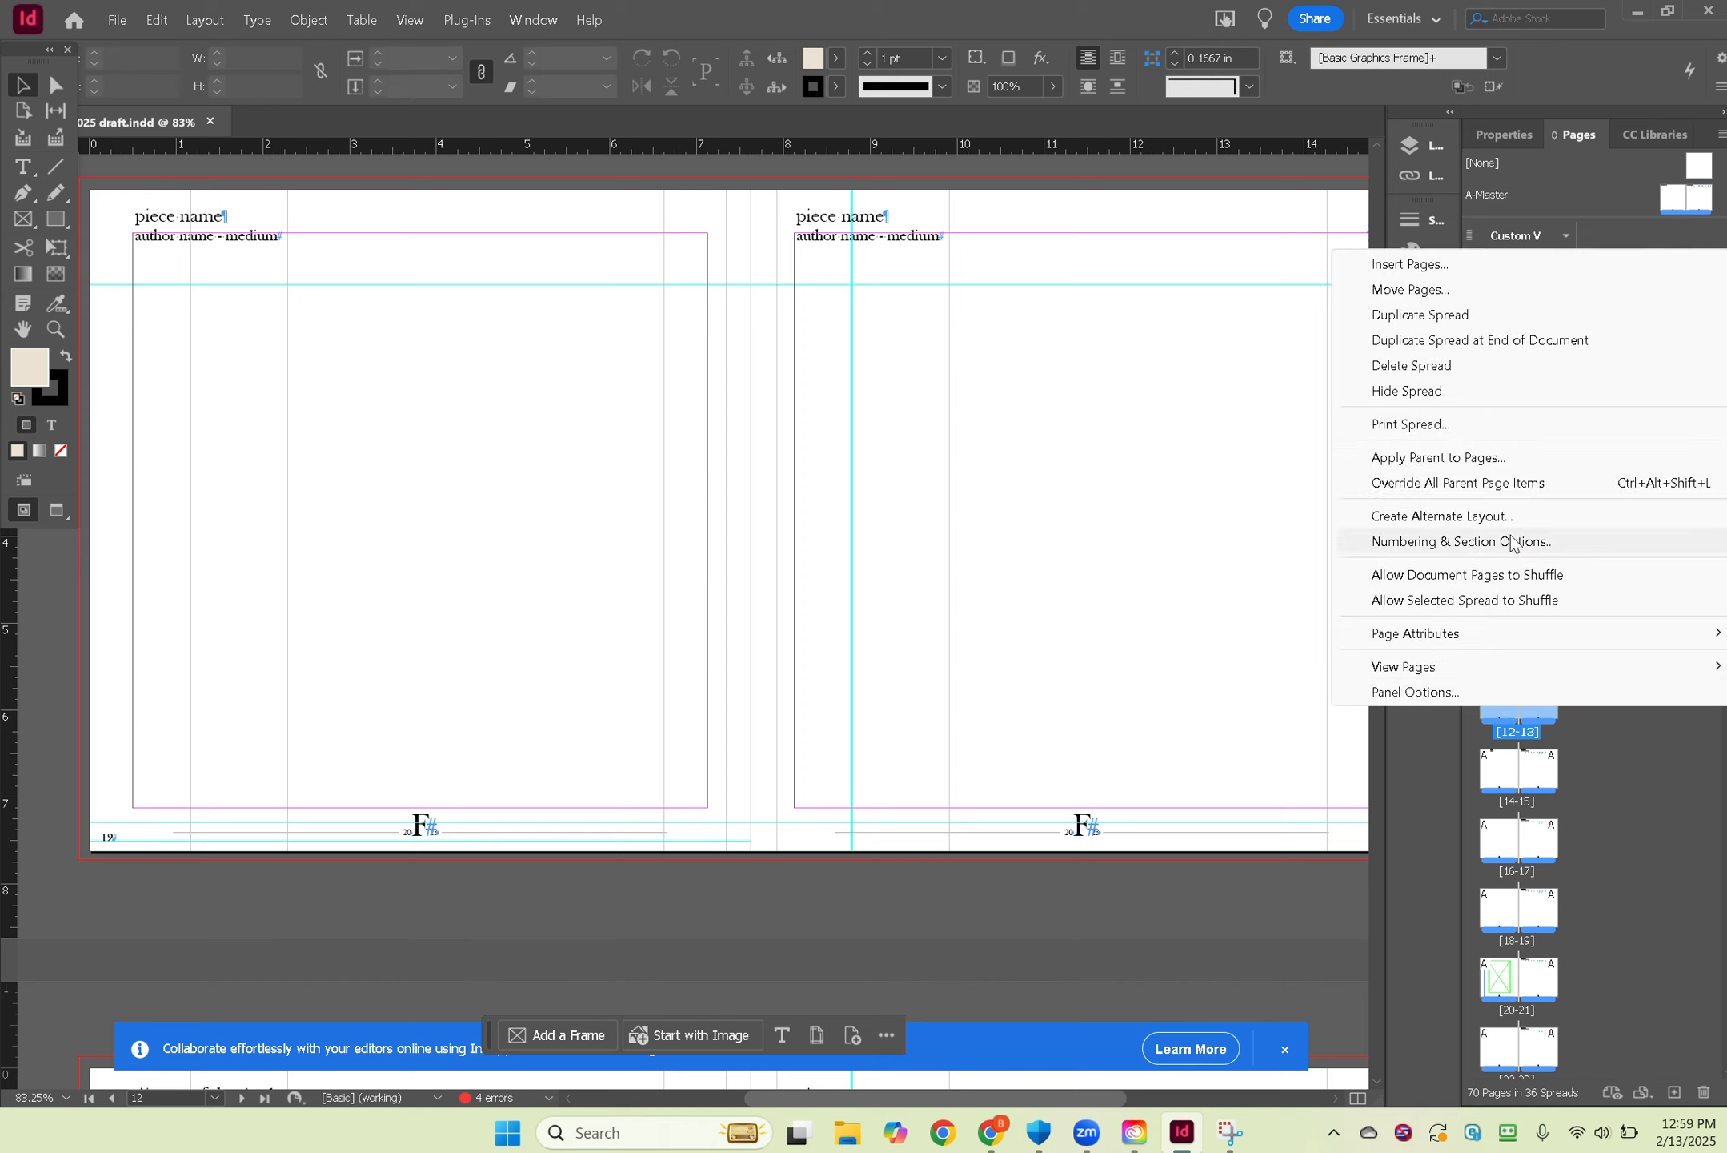
{"action": "left_click", "coordinate": [1468, 480]}
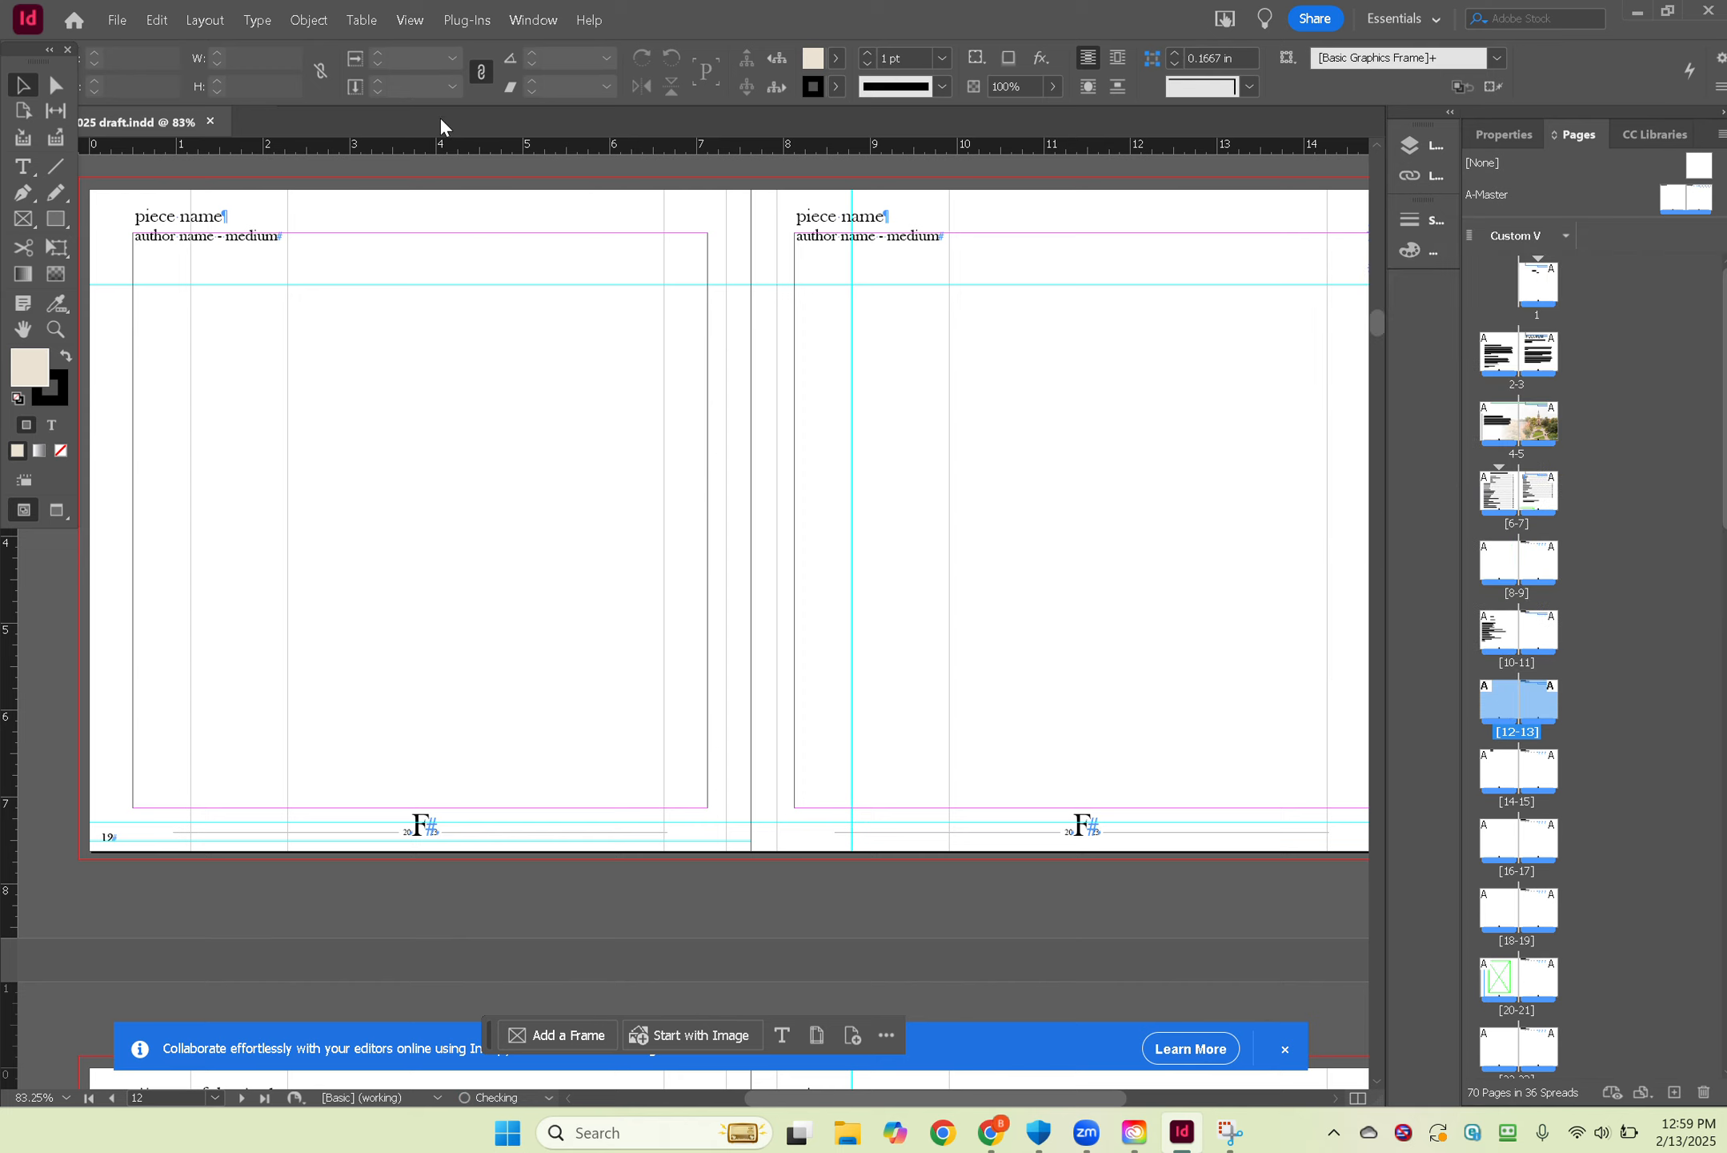
{"action": "left_click", "coordinate": [264, 190]}
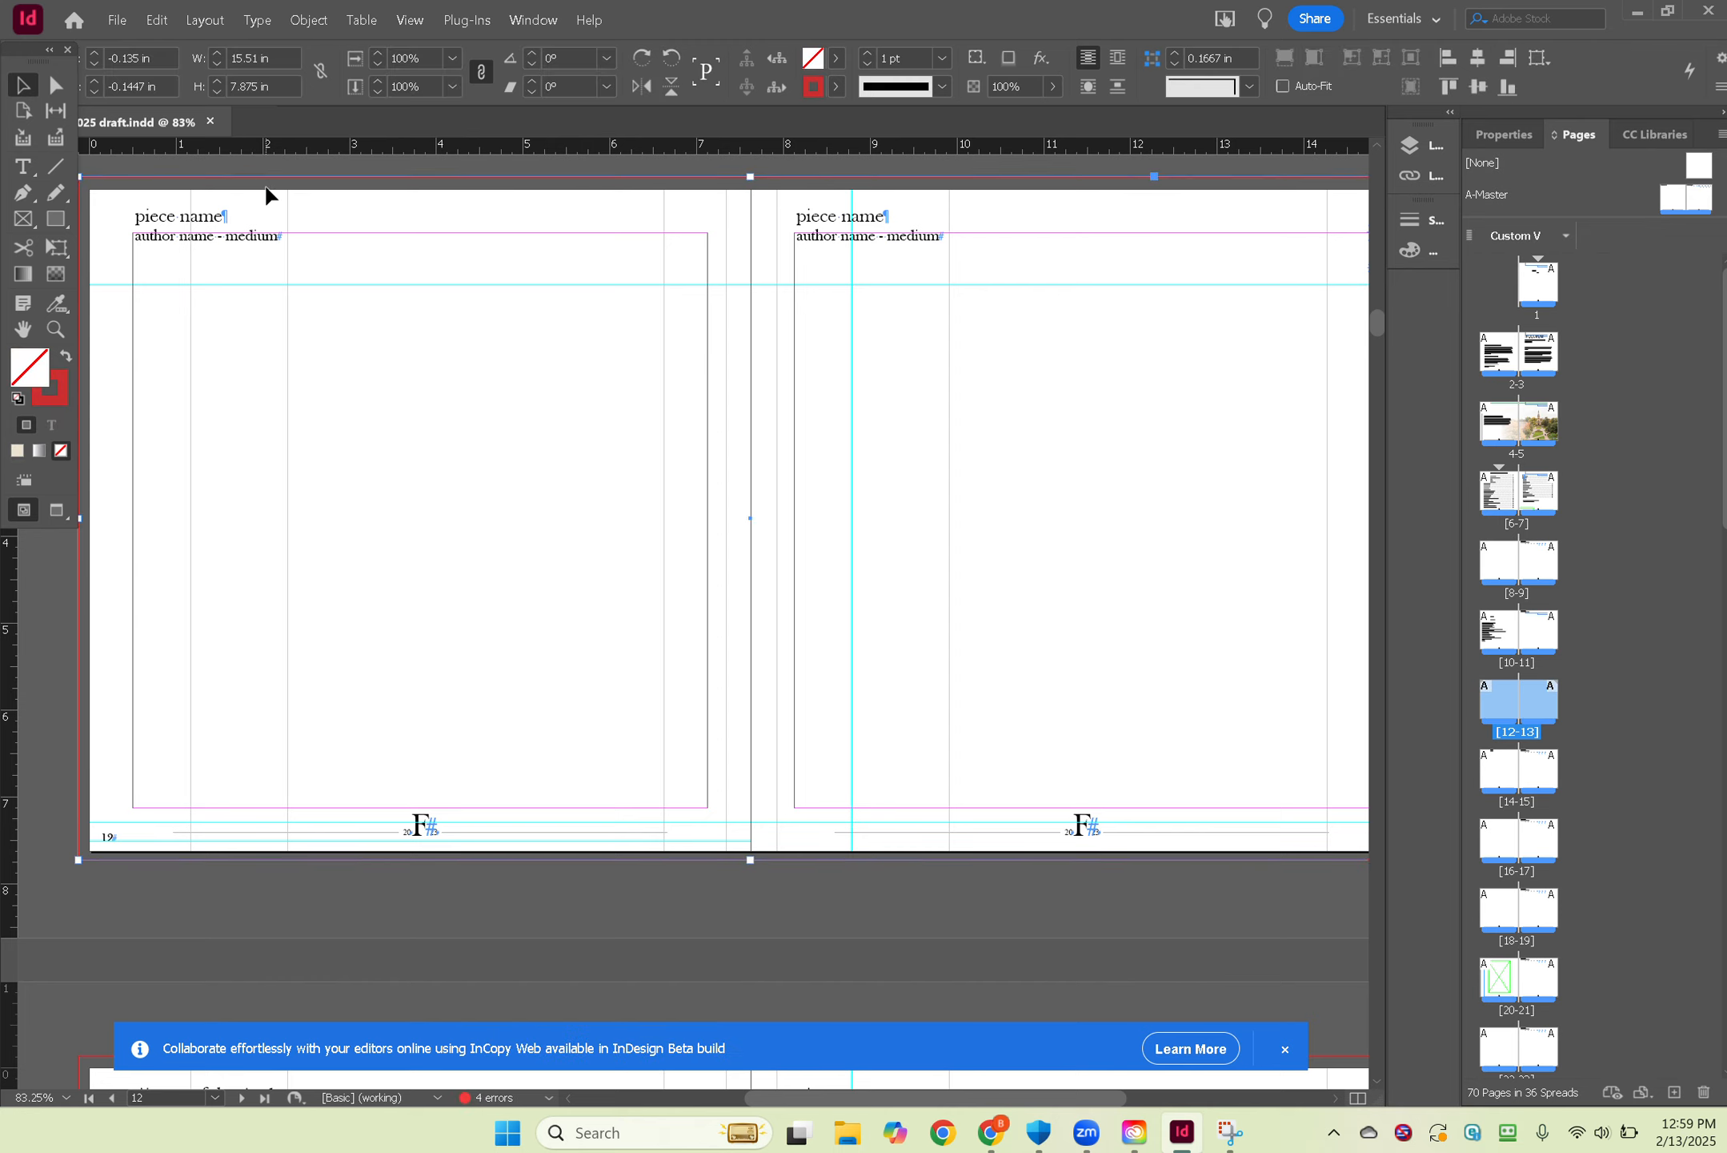
{"action": "left_click", "coordinate": [312, 258]}
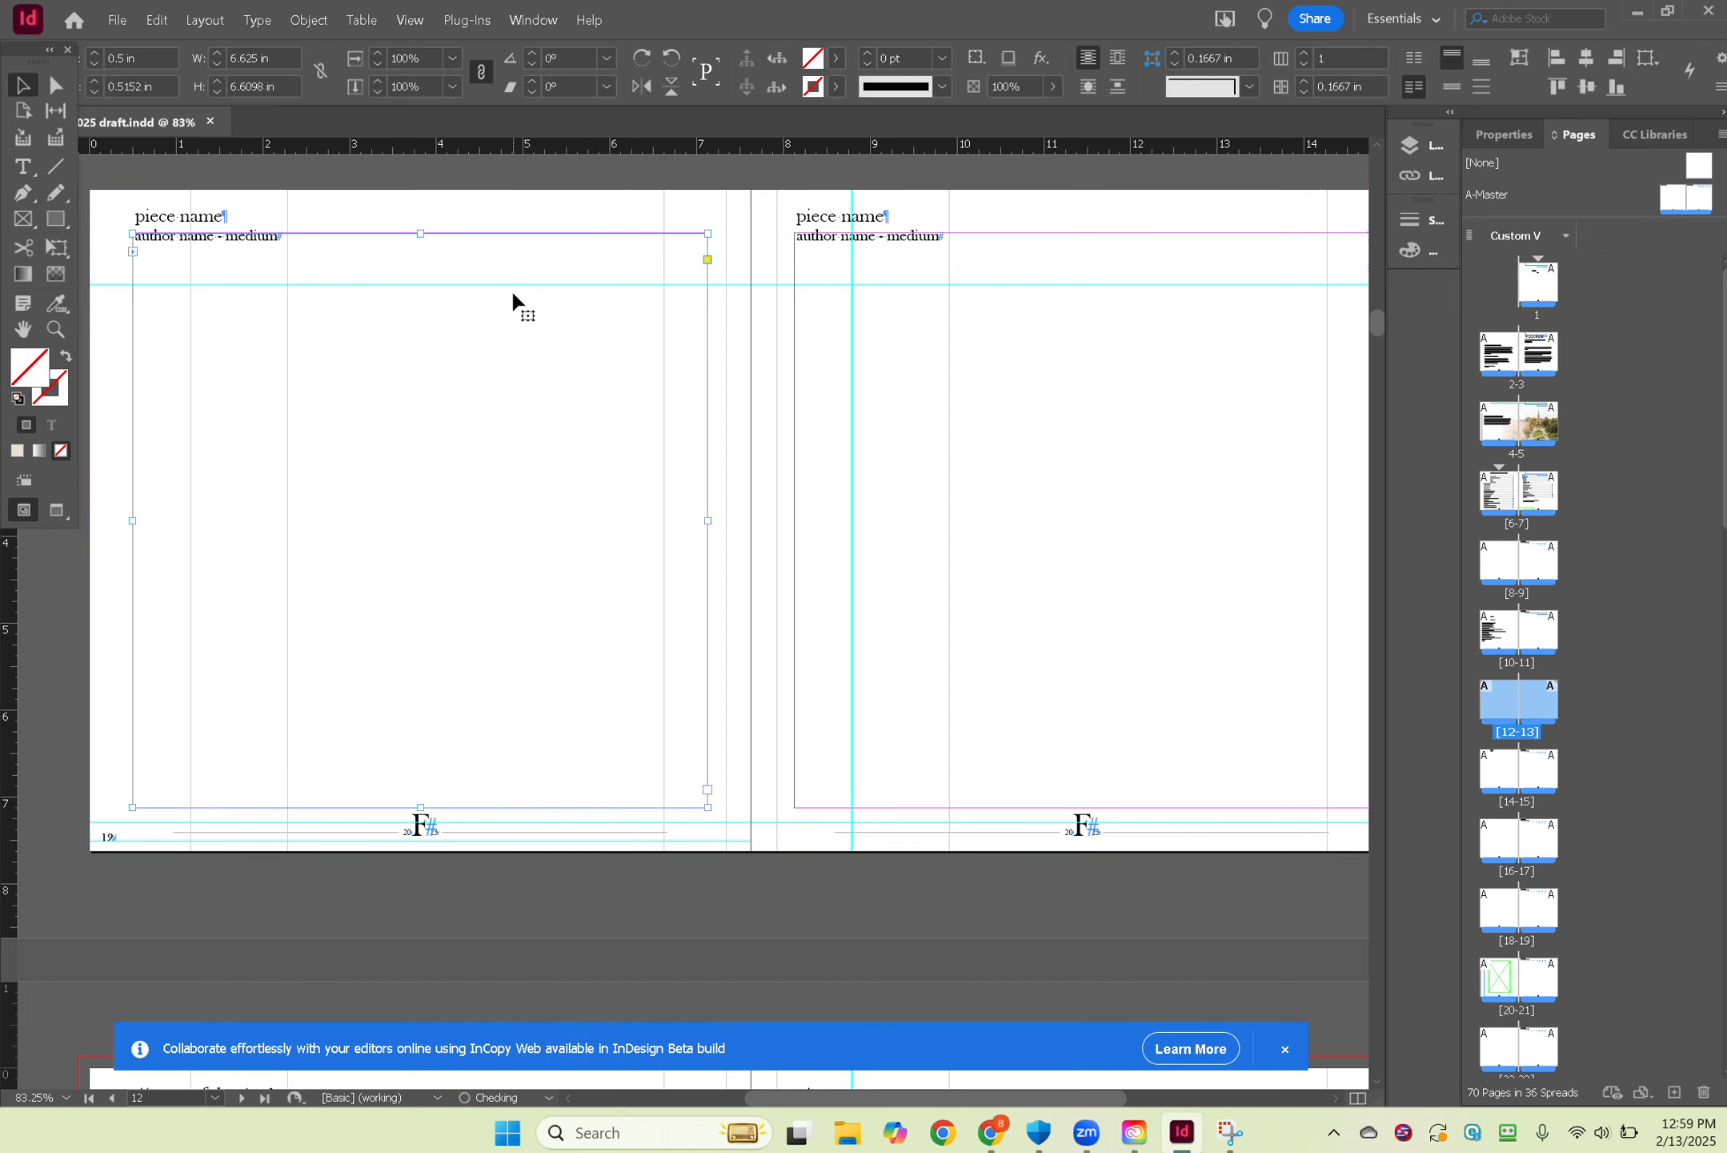
{"action": "key", "text": "Delete"}
Draw a text frame about 6.38 by 5.64 in below page 12's author placeholder and paste the copied sonnets into it.
{"action": "left_click", "coordinate": [24, 170]}
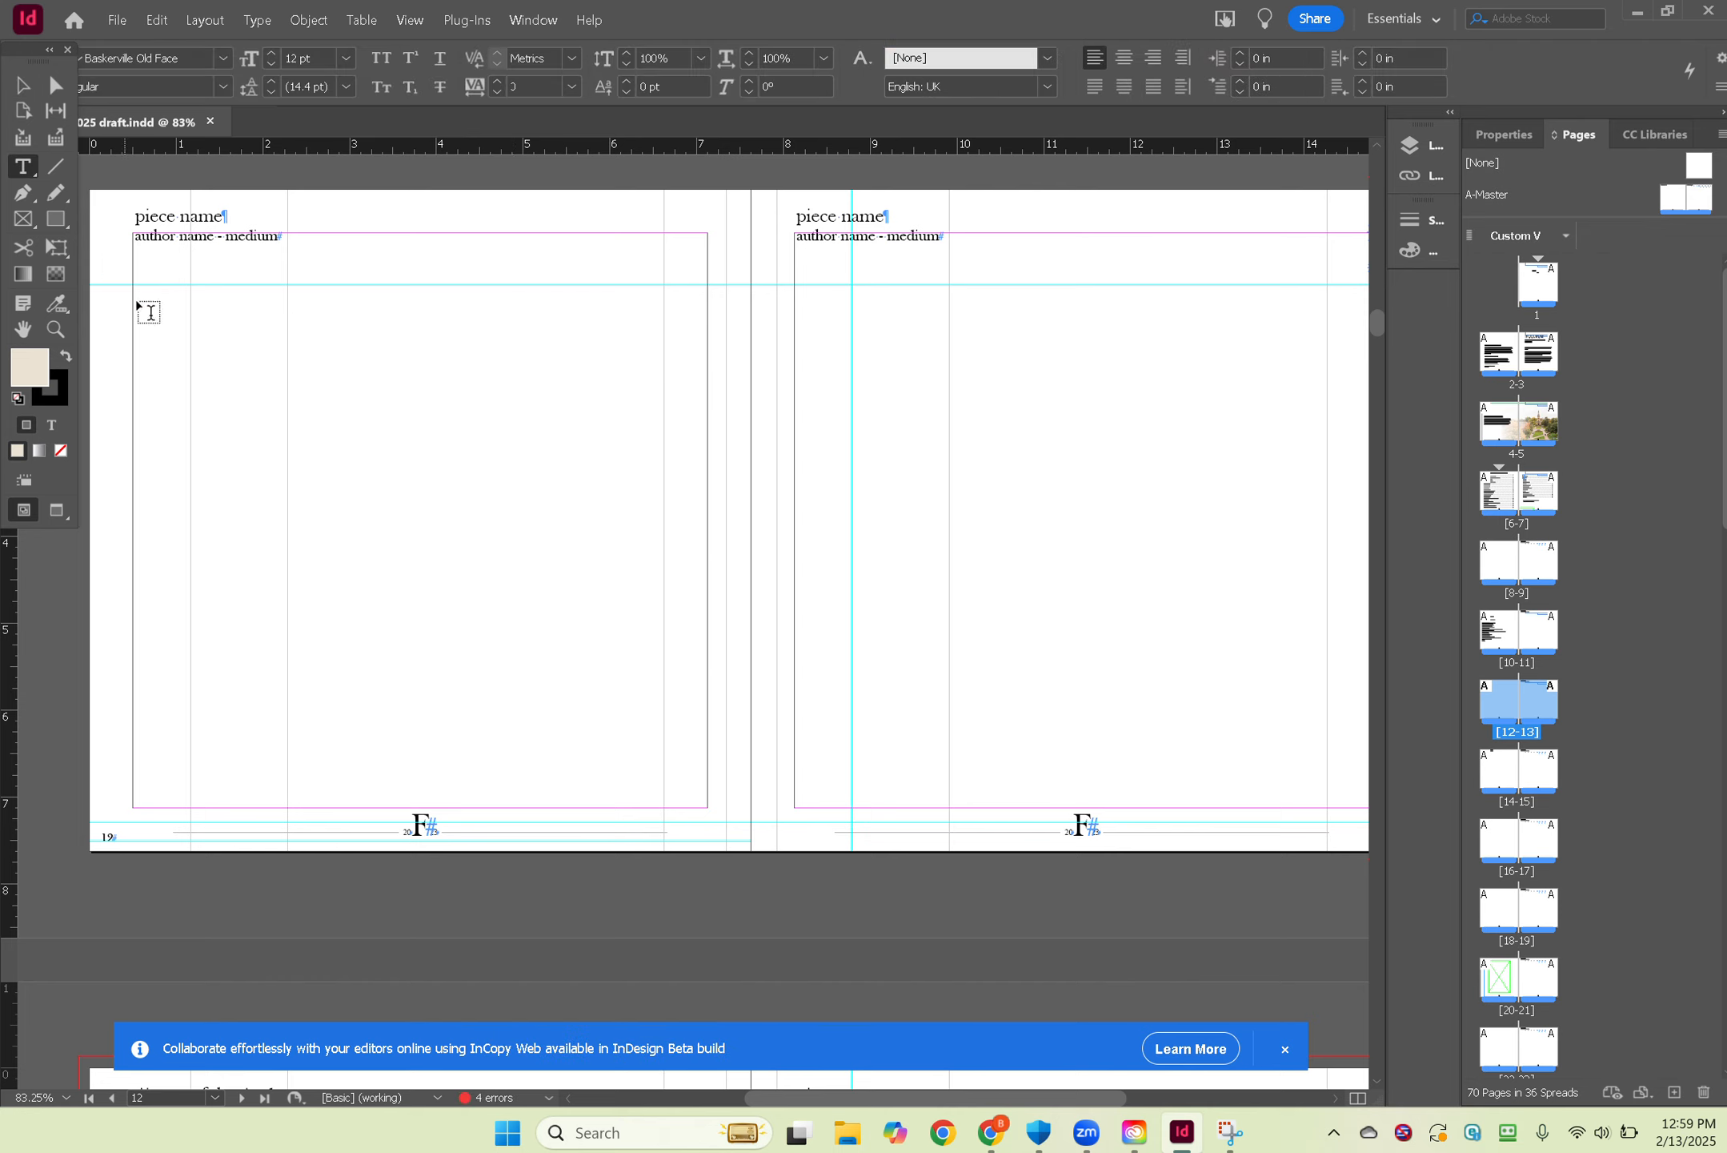
{"action": "left_click_drag", "start_coordinate": [138, 277], "coordinate": [688, 766]}
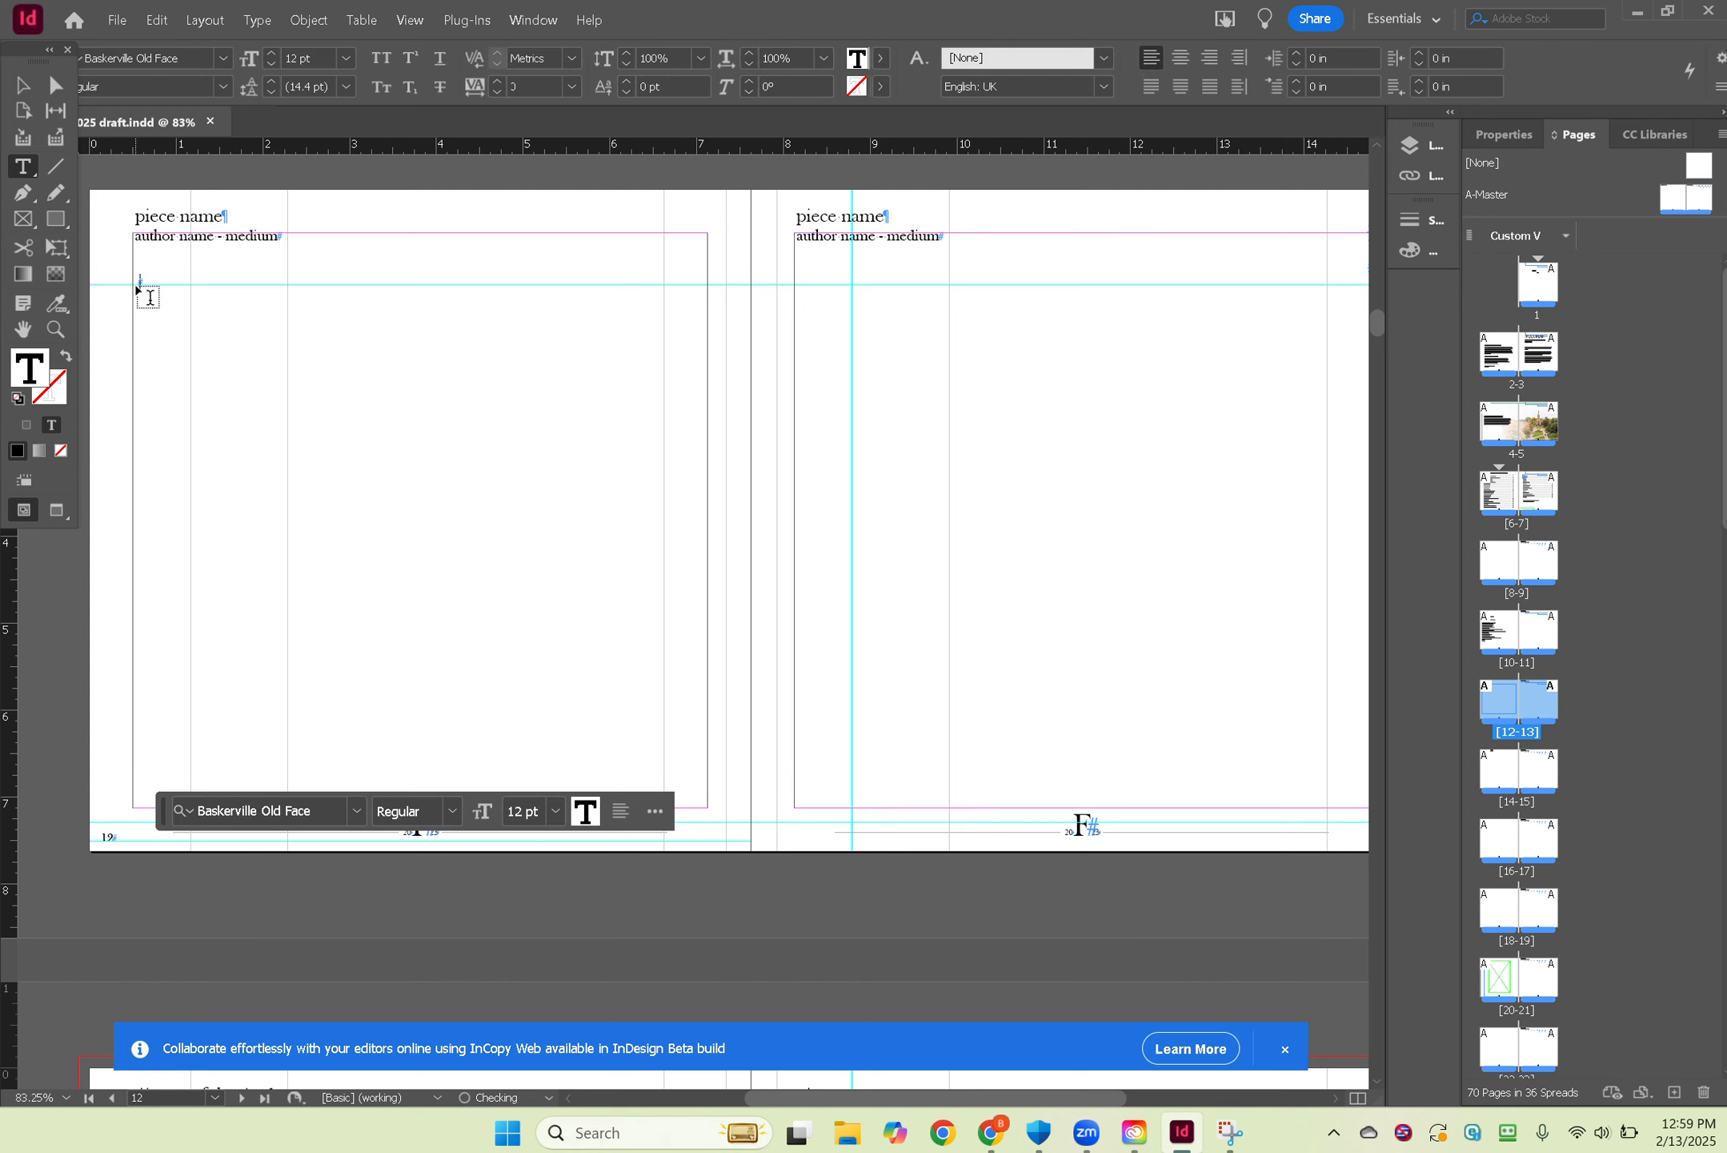
{"action": "right_click", "coordinate": [148, 281]}
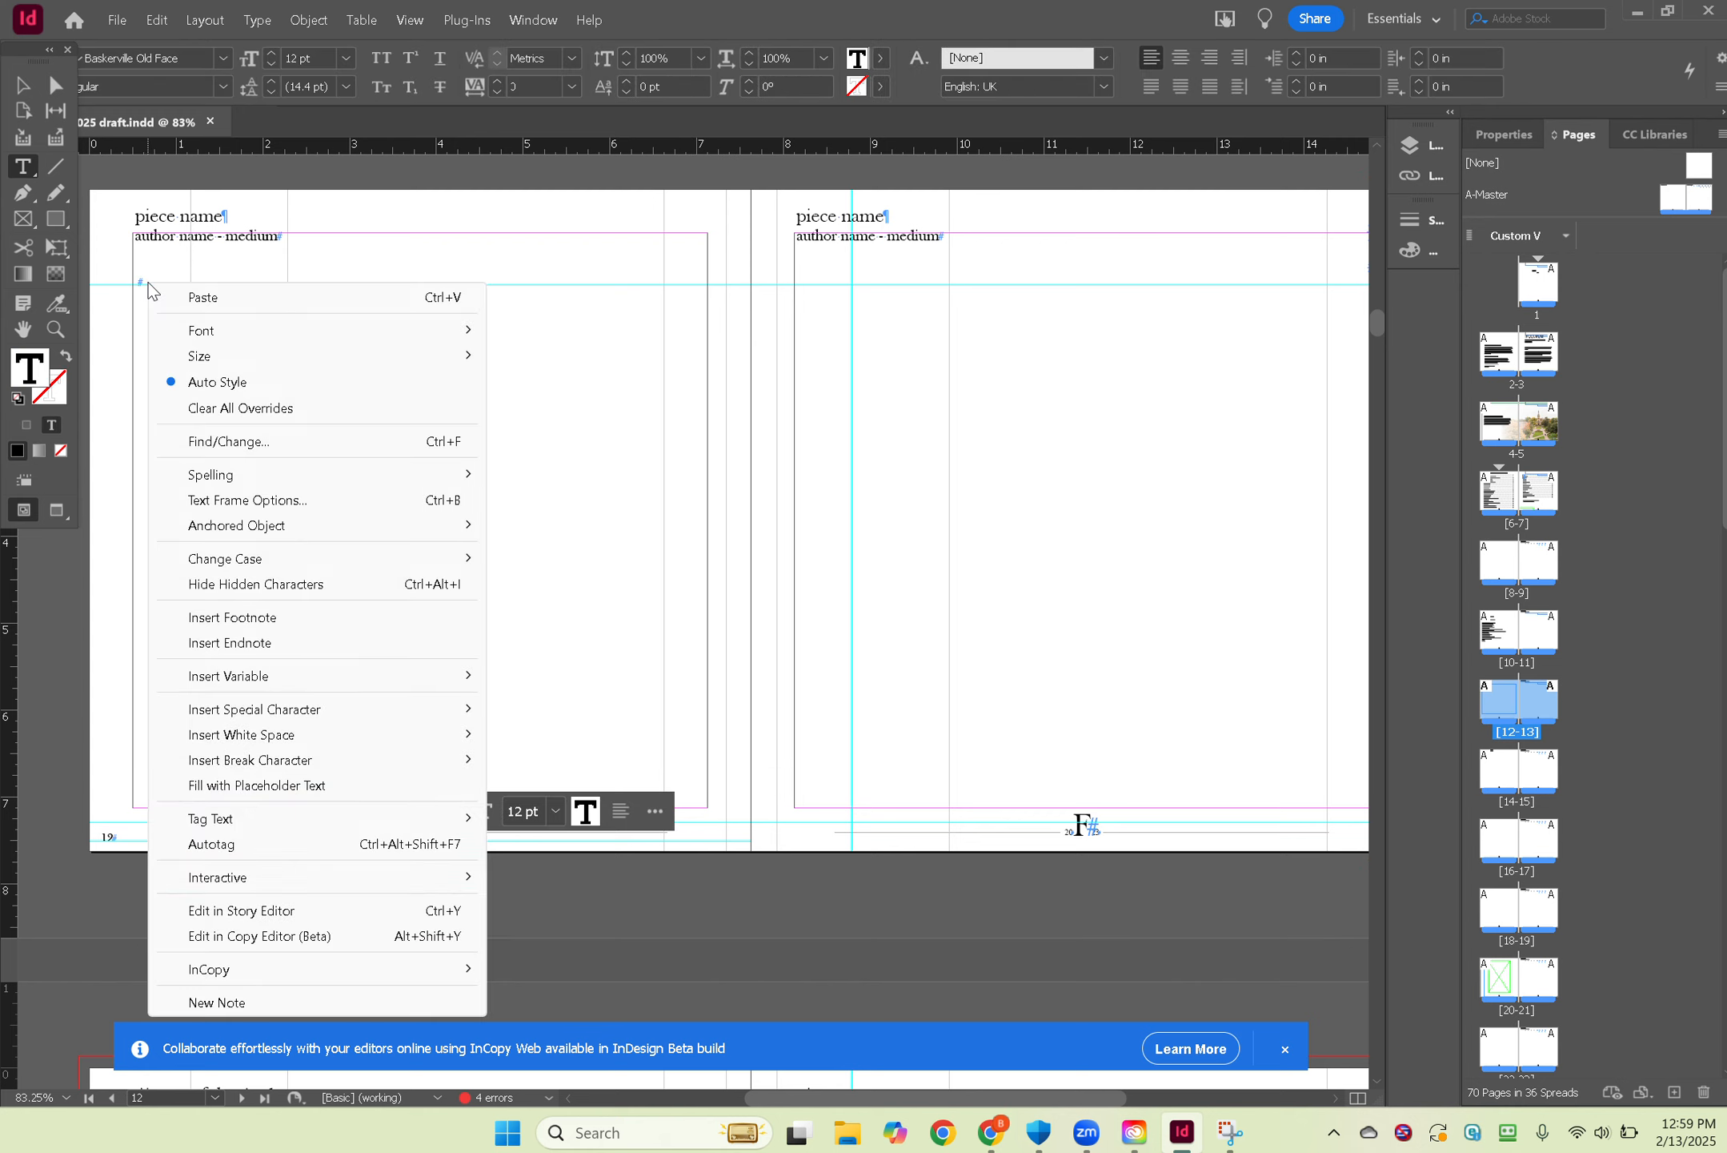
{"action": "left_click", "coordinate": [235, 305]}
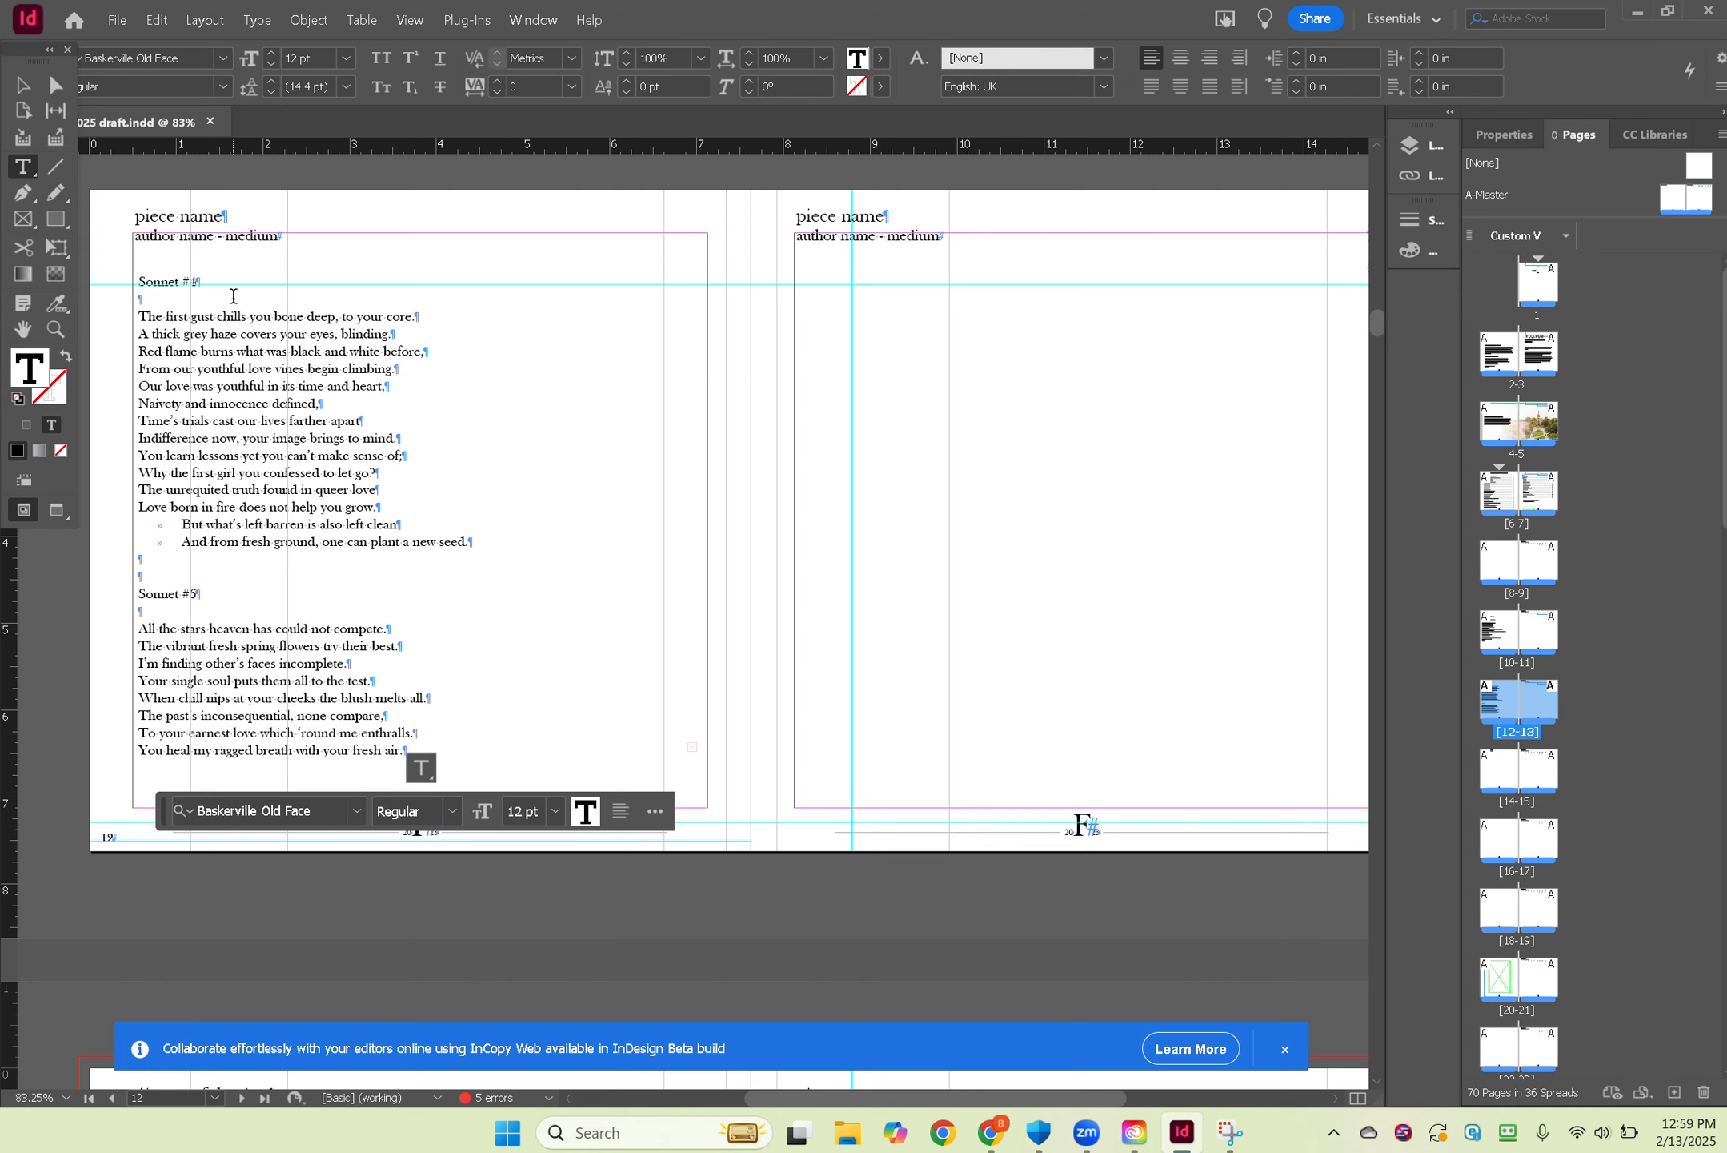
Raise the sonnet text frame on page 12 and extend its lower edge to a height of about 7.89 in.
{"action": "left_click", "coordinate": [56, 85]}
{"action": "left_click_drag", "start_coordinate": [278, 417], "coordinate": [278, 396]}
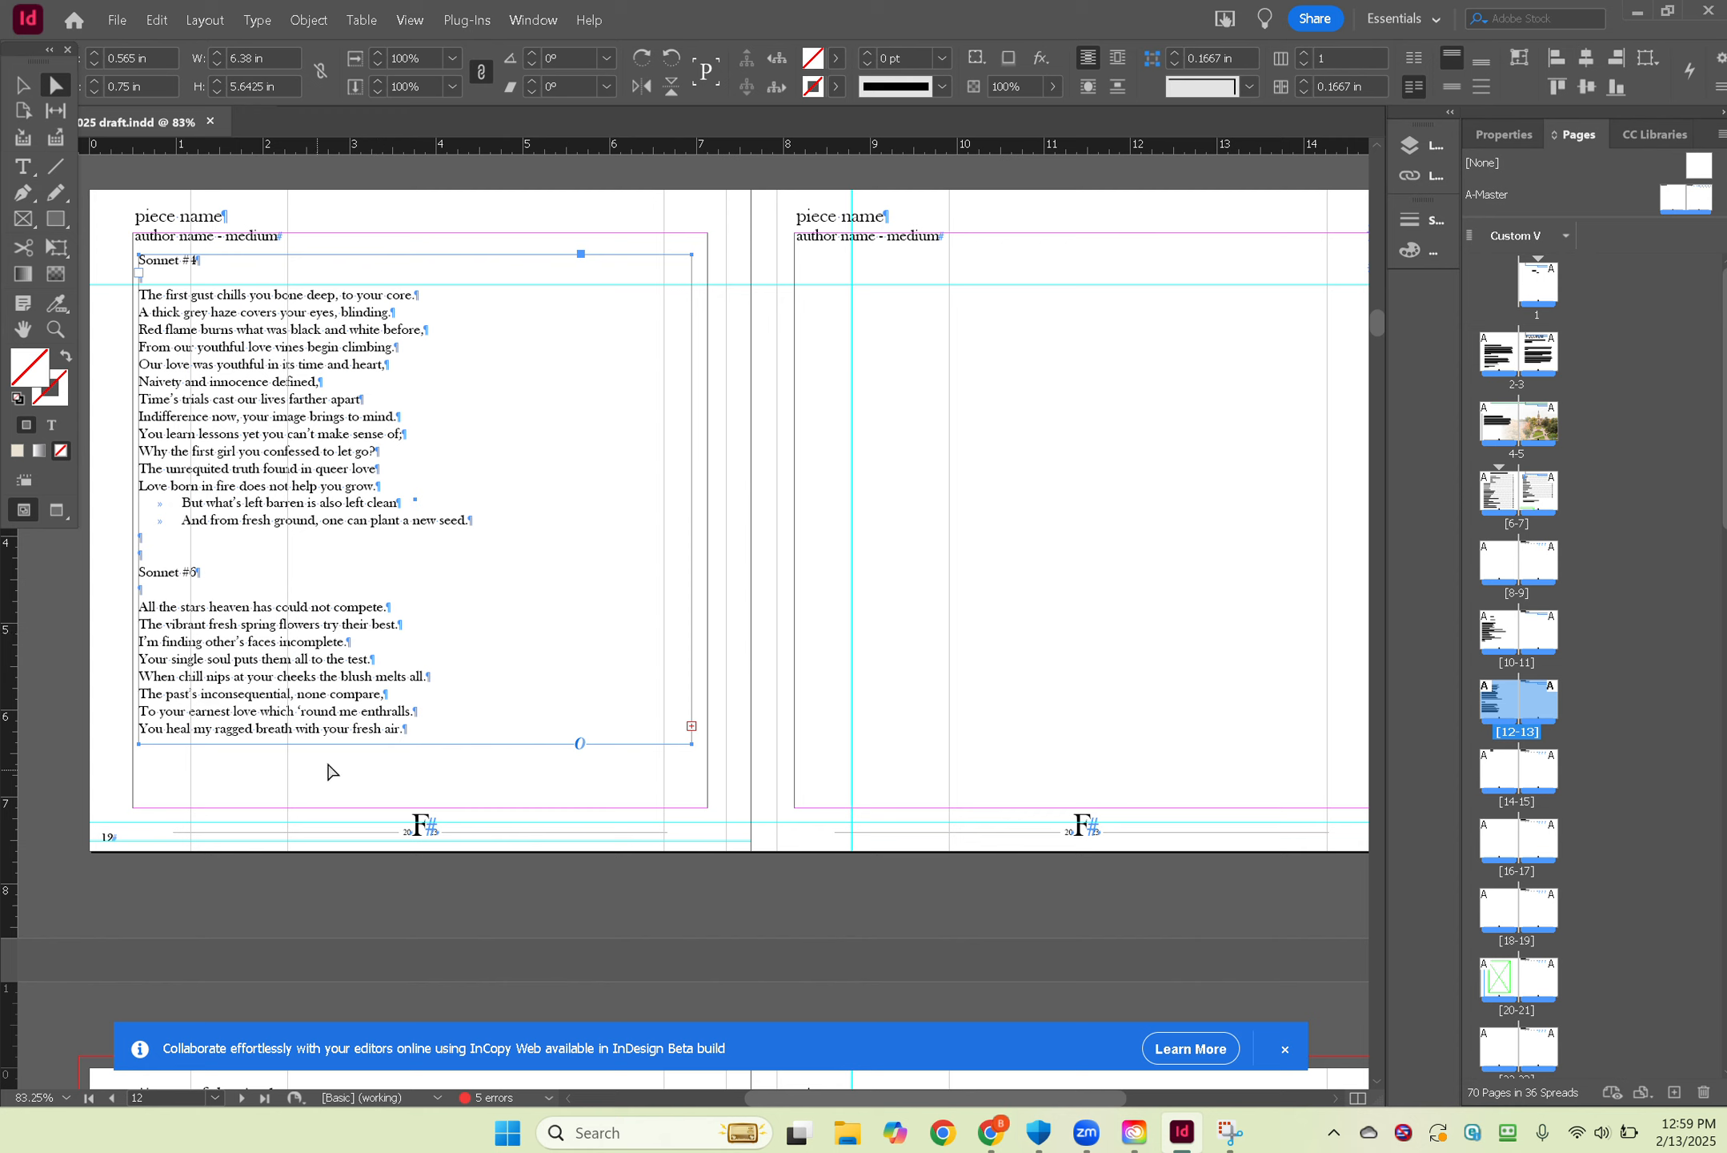
{"action": "left_click", "coordinate": [22, 85]}
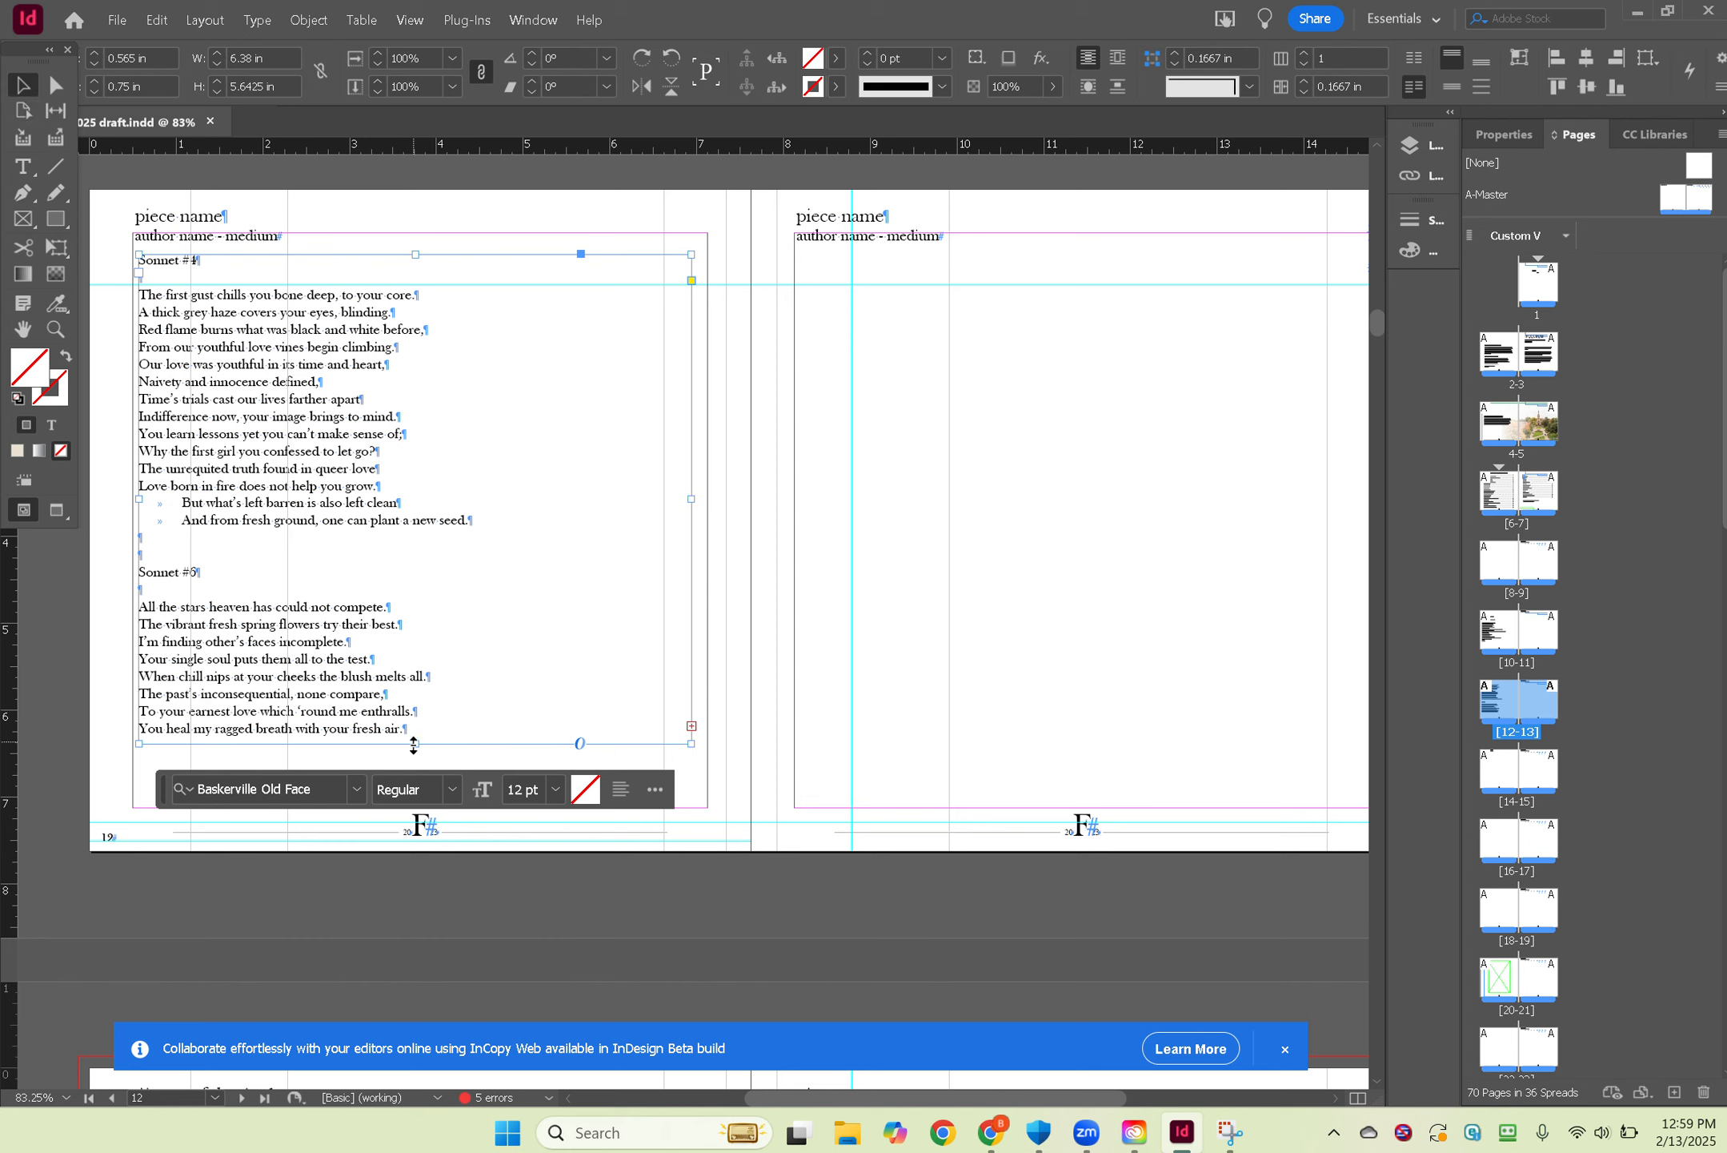
{"action": "left_click_drag", "start_coordinate": [414, 743], "coordinate": [414, 939]}
{"action": "mouse_move", "coordinate": [338, 673]}
{"action": "left_mouse_down"}
{"action": "mouse_move", "coordinate": [362, 507]}
{"action": "mouse_move", "coordinate": [338, 638]}
{"action": "left_mouse_up"}
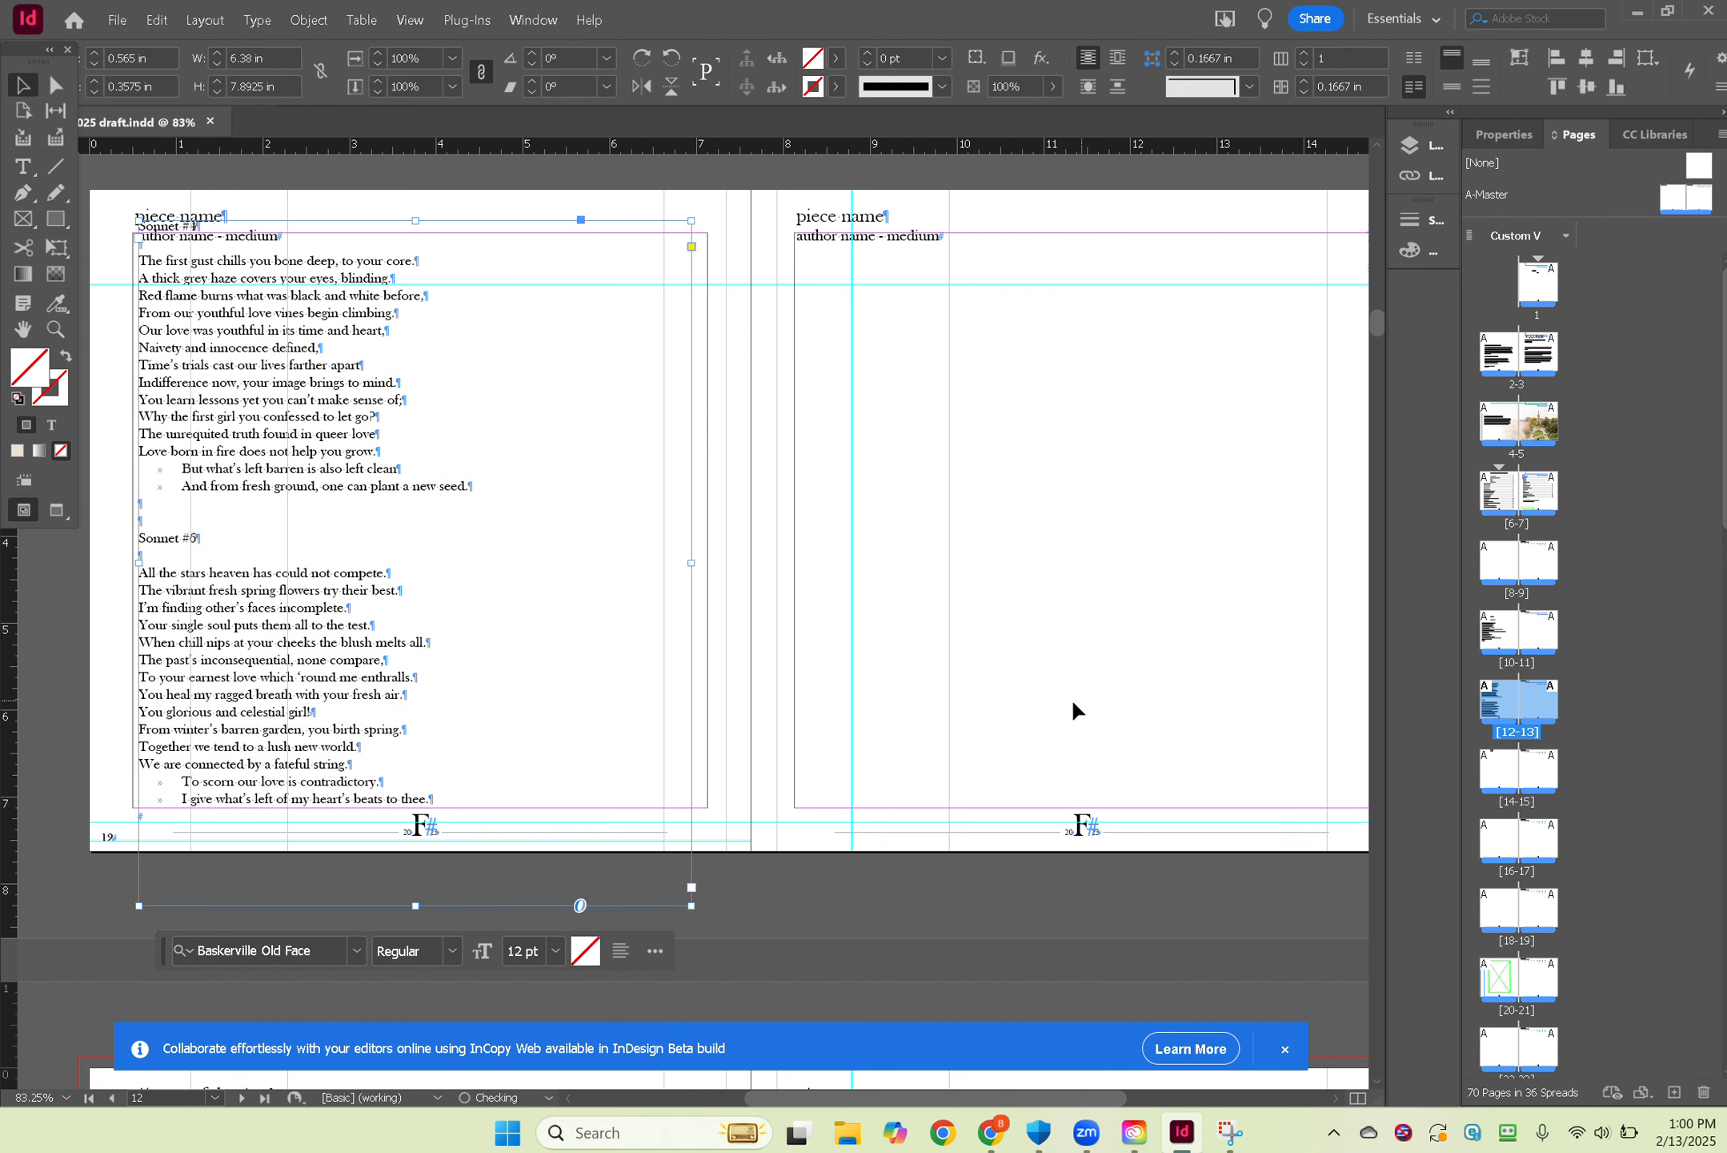
Try different positions for the sonnet text frame on page 12, ending with both sonnets within the page along the inside of the left margin.
{"action": "left_click", "coordinate": [1003, 678]}
{"action": "left_click", "coordinate": [222, 231]}
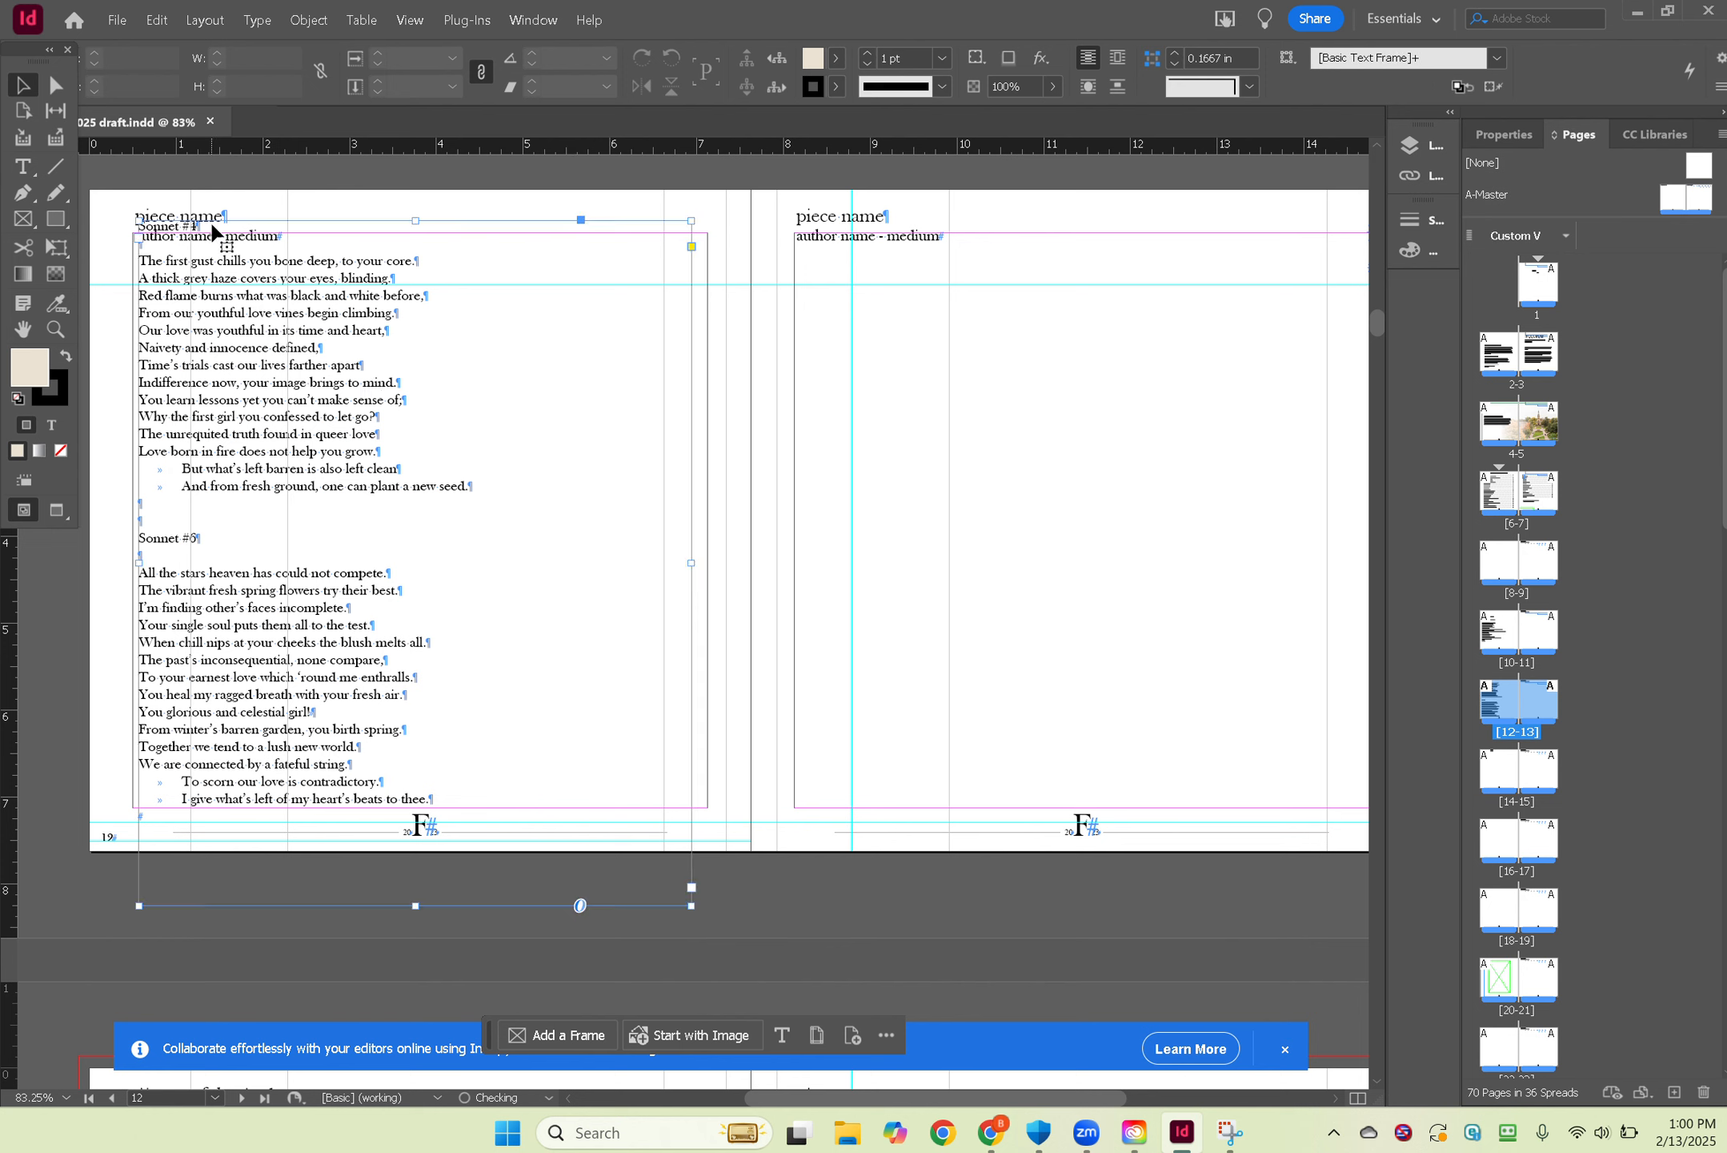
{"action": "left_click_drag", "start_coordinate": [265, 317], "coordinate": [272, 348]}
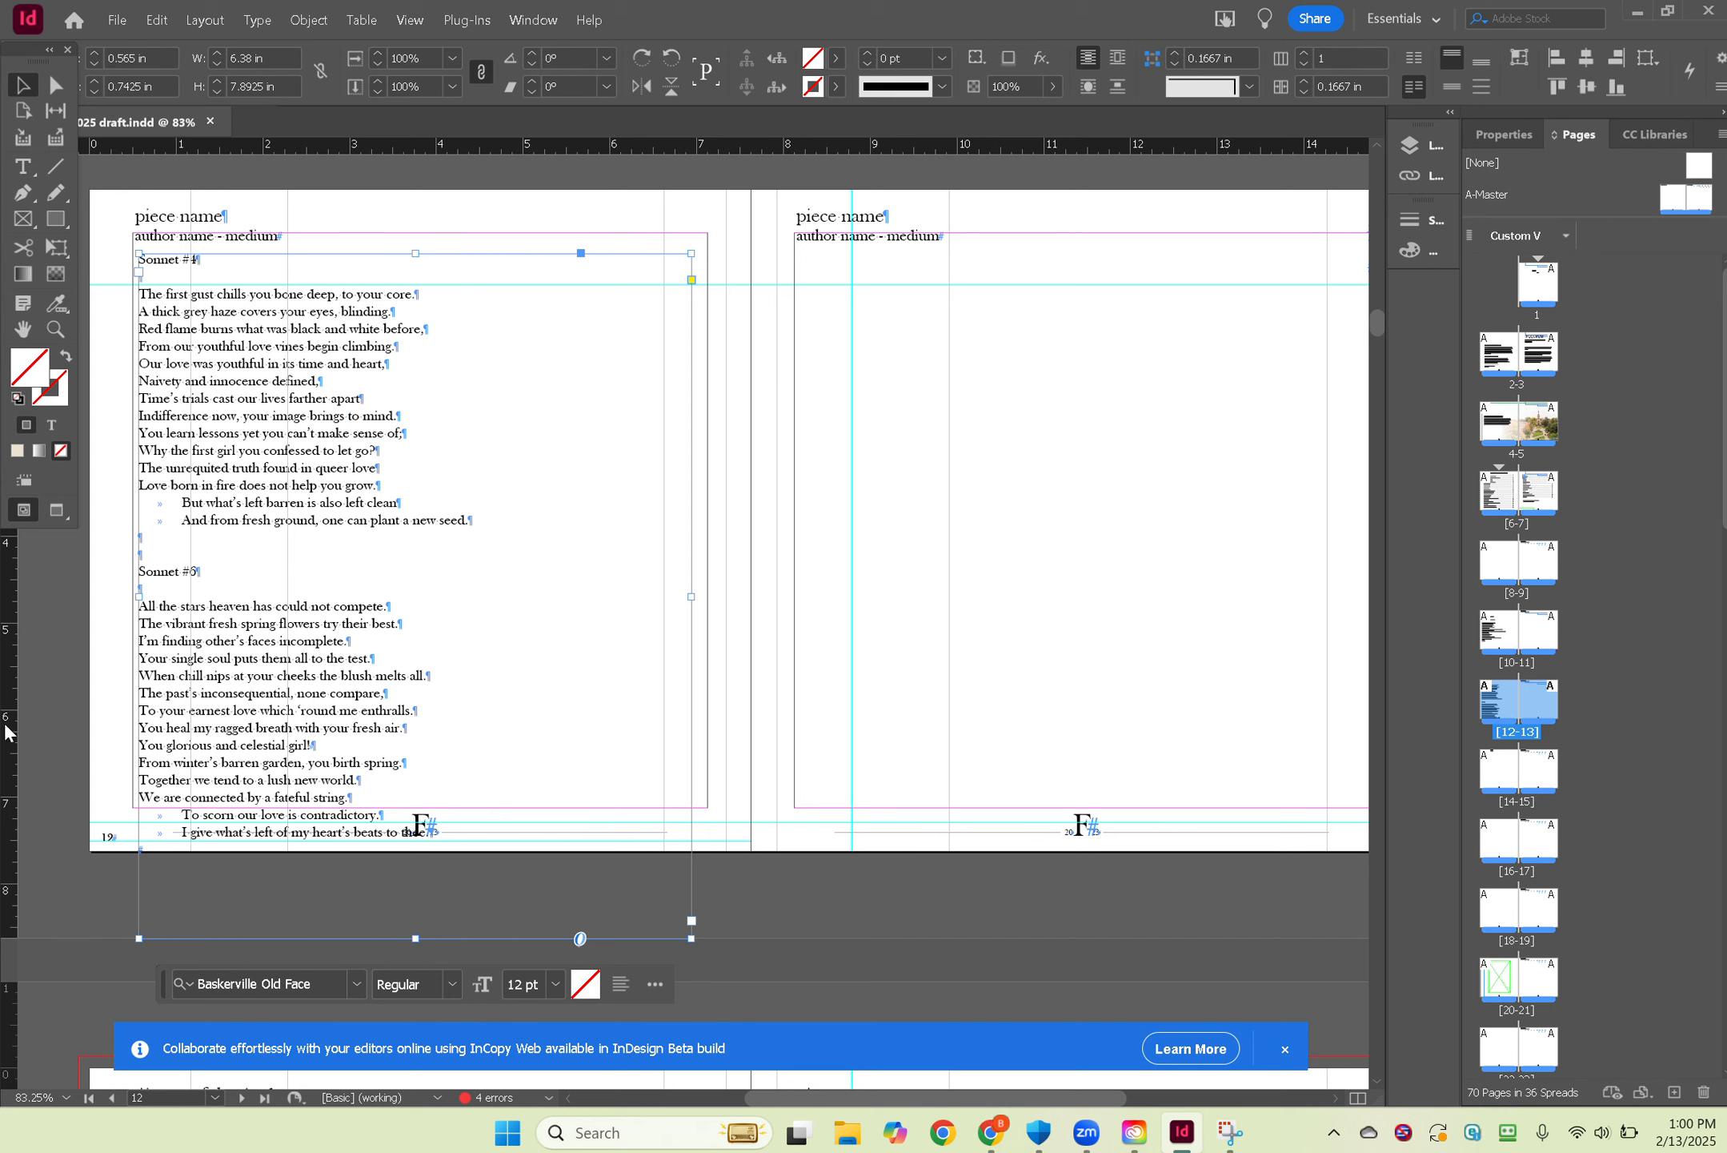
{"action": "left_click_drag", "start_coordinate": [298, 426], "coordinate": [319, 495]}
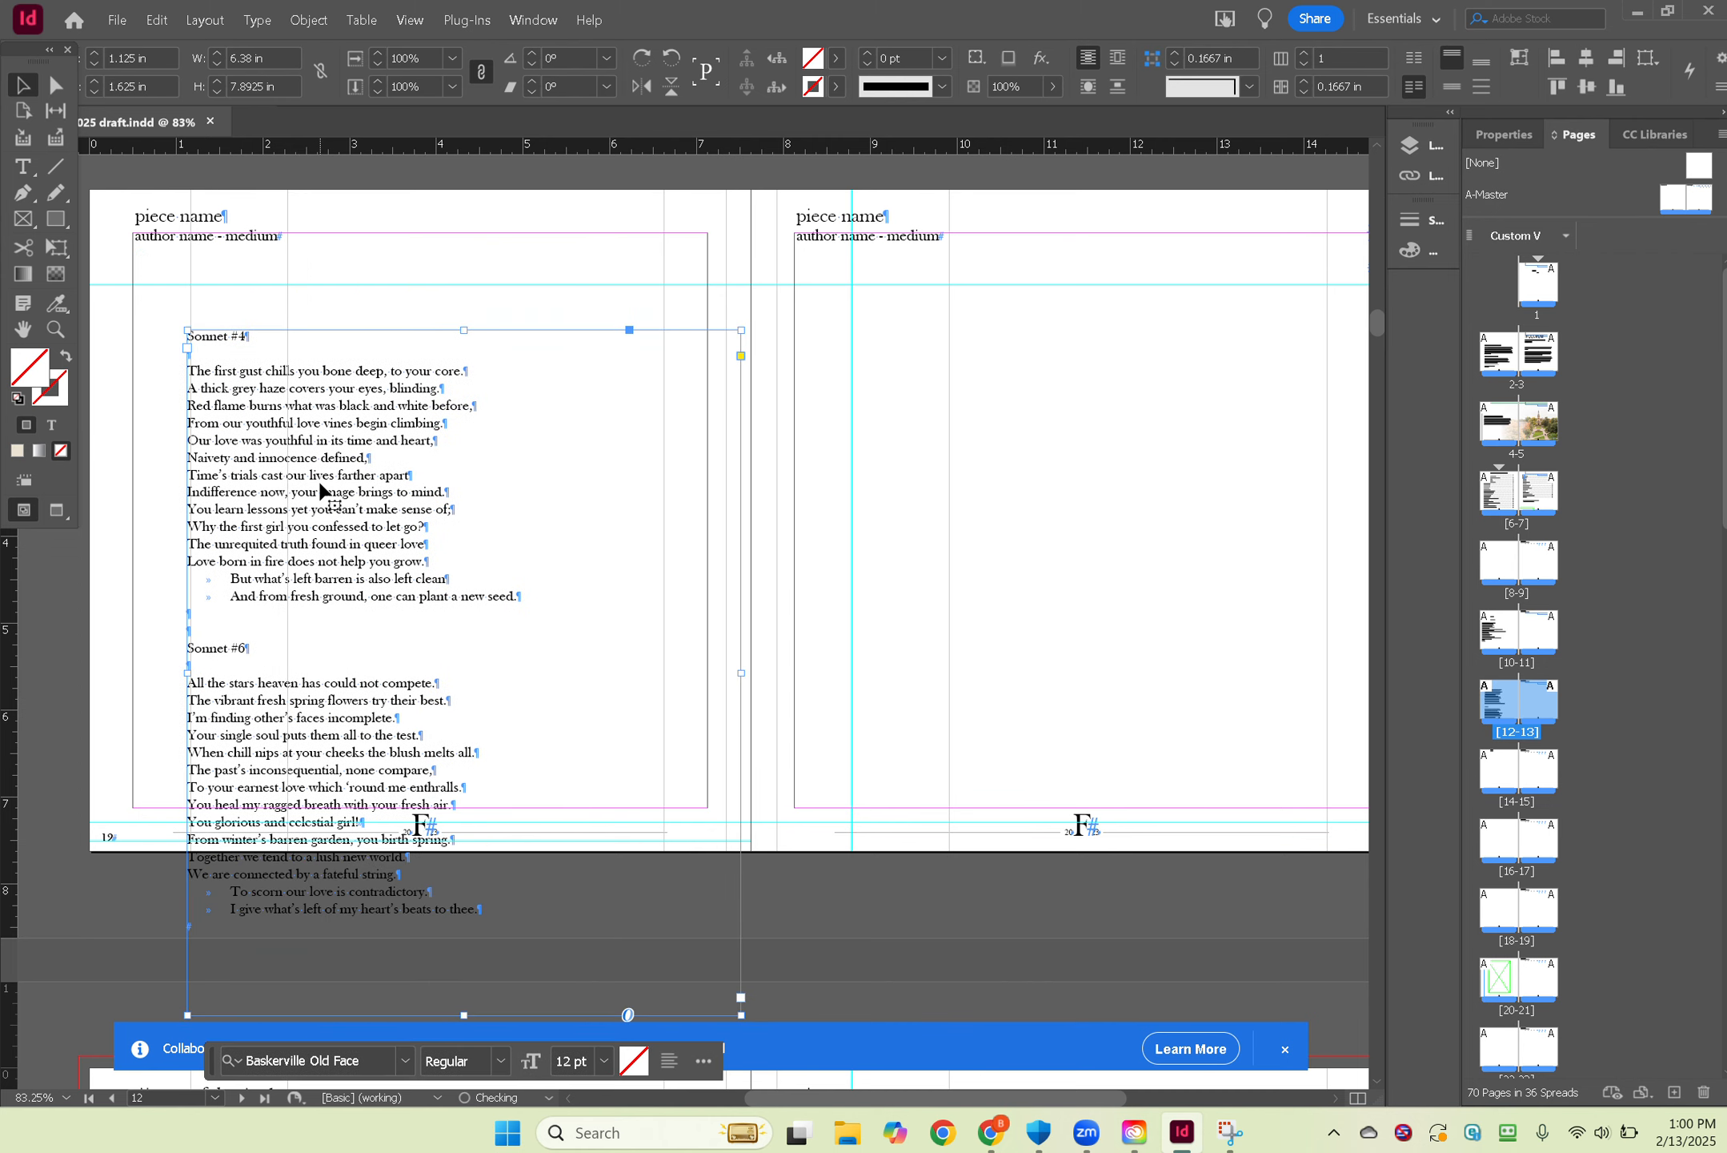
{"action": "left_click_drag", "start_coordinate": [409, 541], "coordinate": [355, 450]}
{"action": "left_click", "coordinate": [1018, 500]}
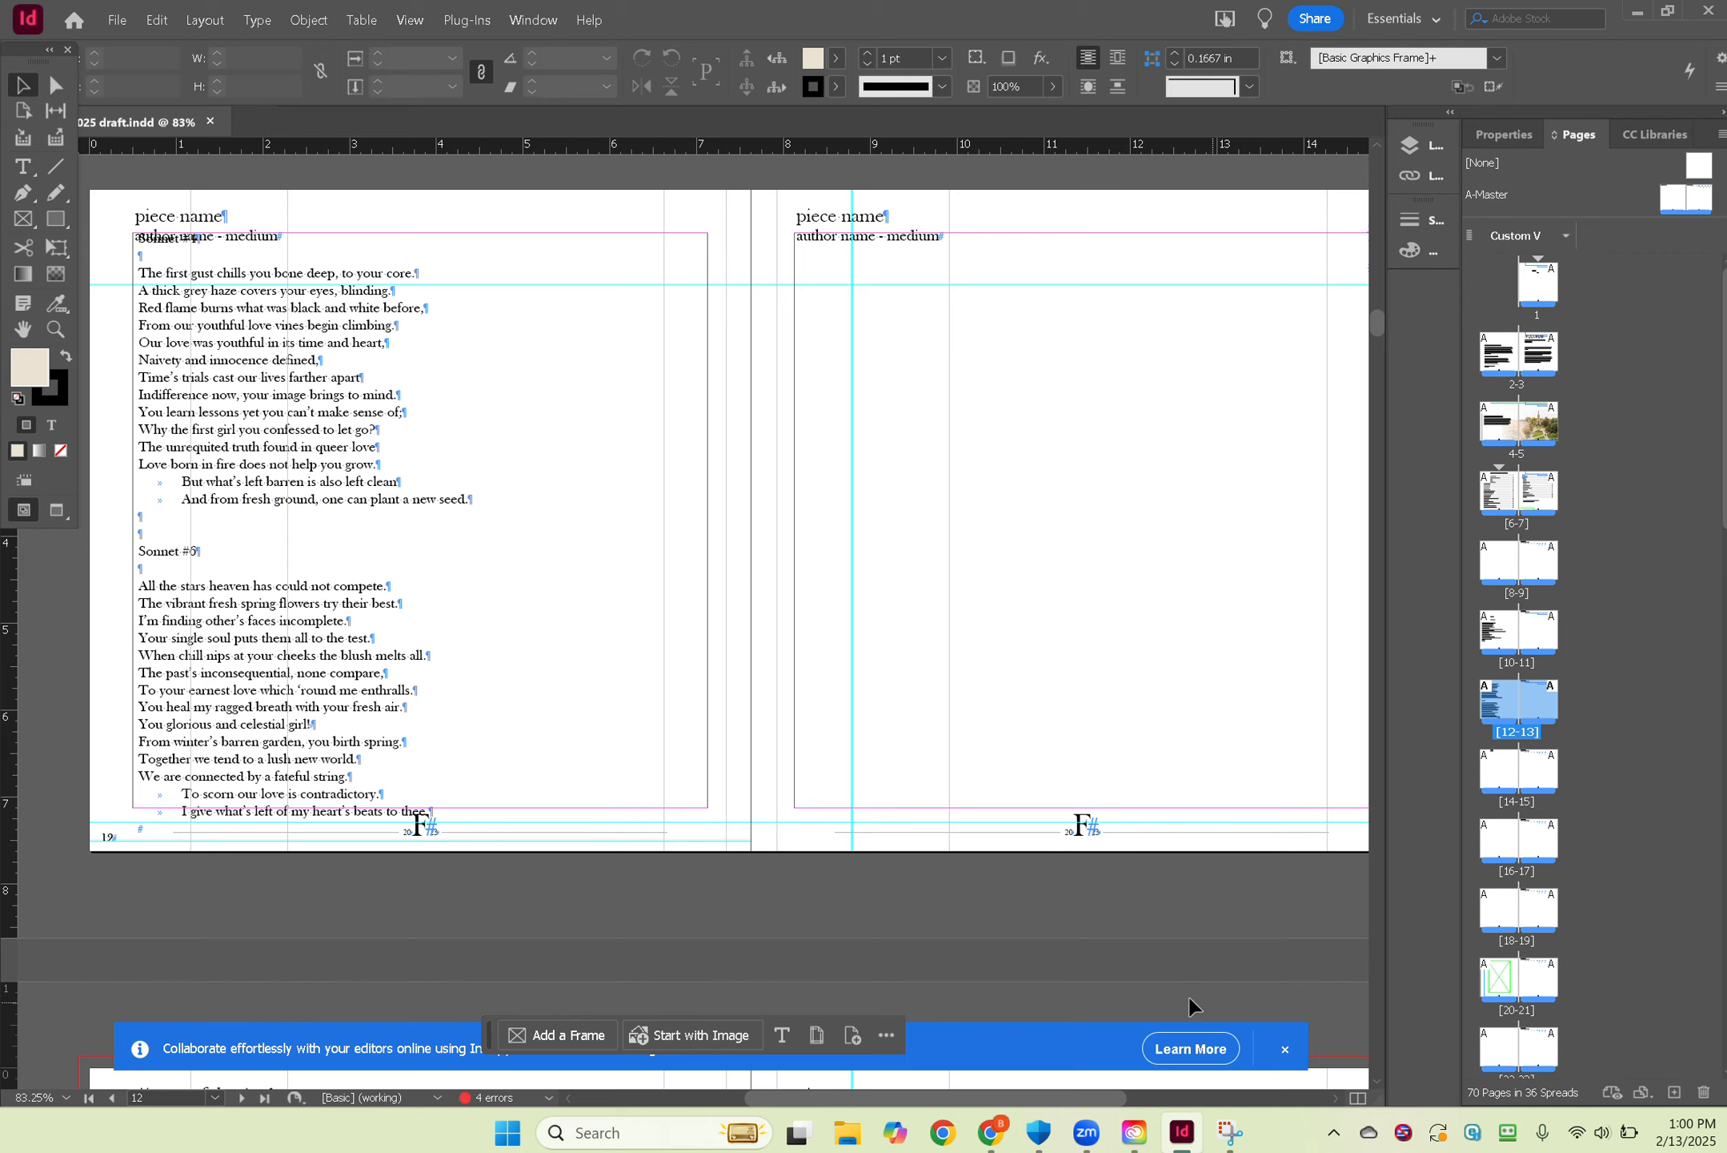
{"action": "scroll", "coordinate": [671, 519], "scroll_direction": "up", "scroll_amount": 1}
{"action": "scroll", "coordinate": [669, 511], "scroll_direction": "up", "scroll_amount": 5}
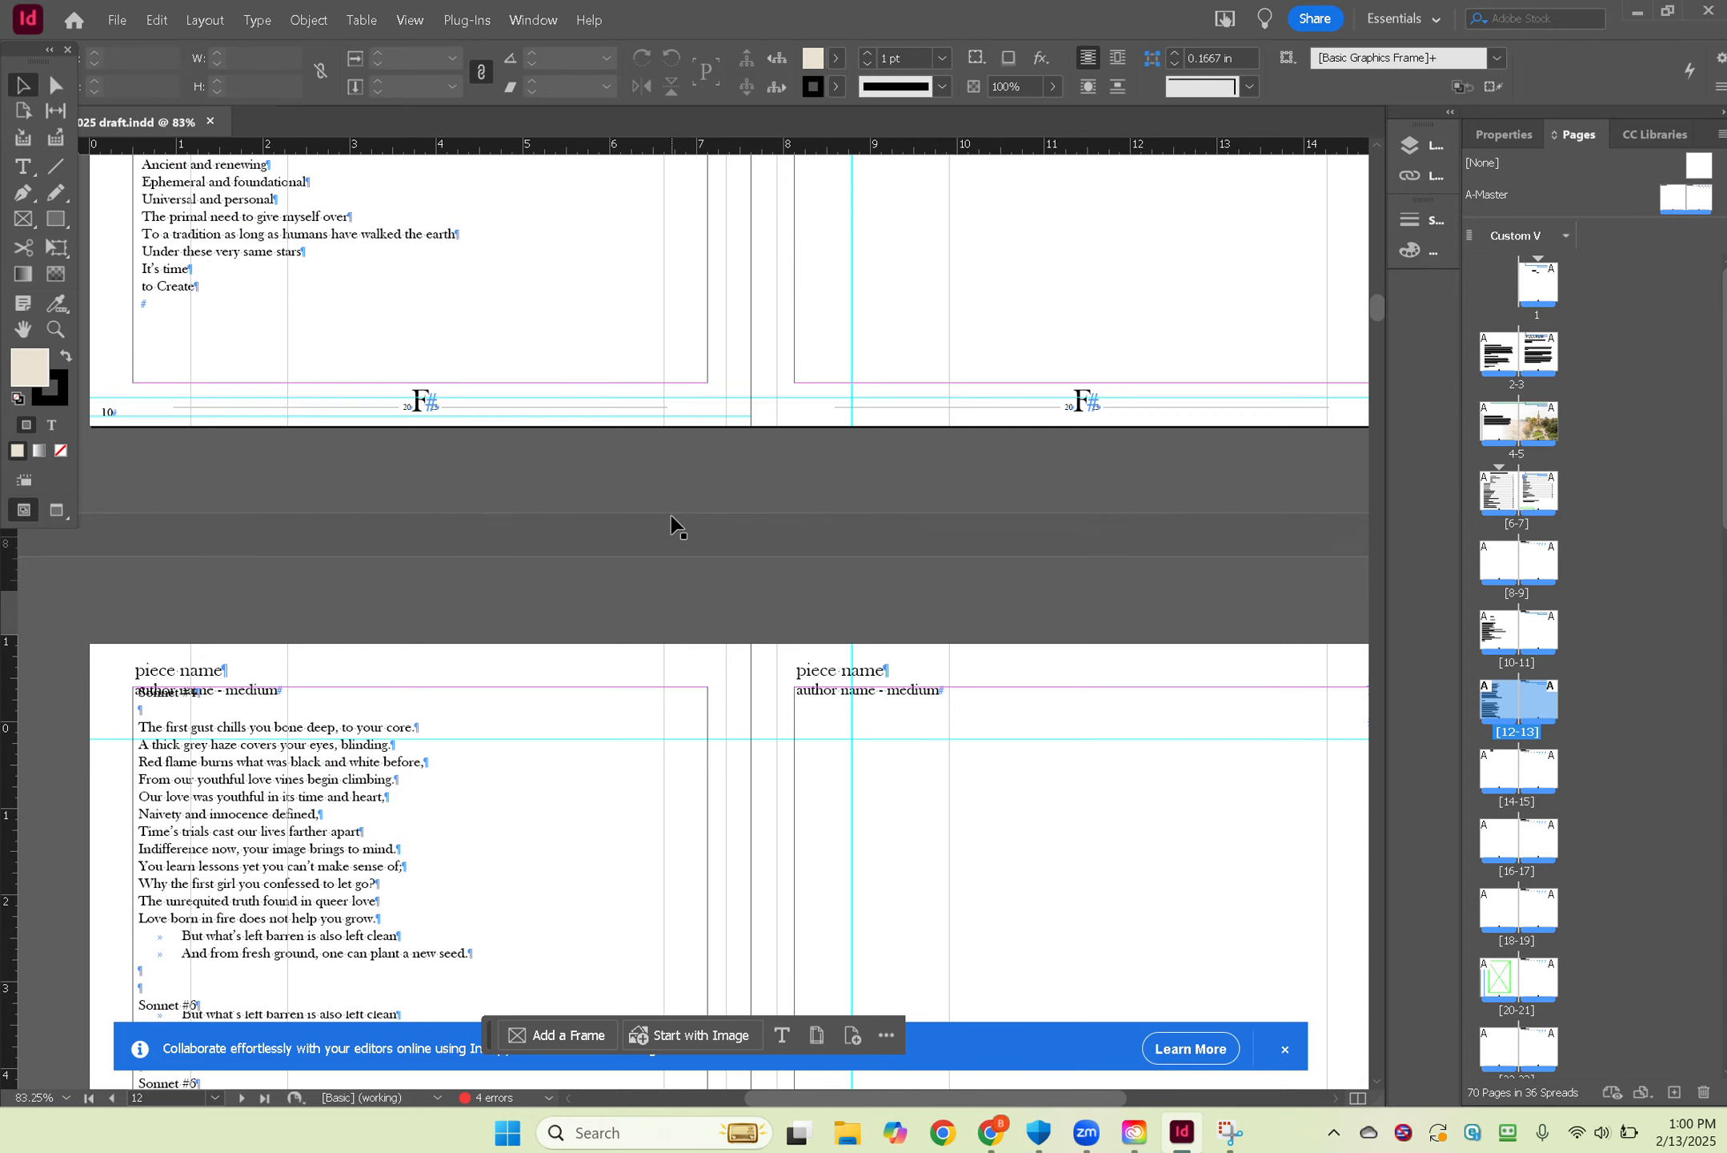
{"action": "scroll", "coordinate": [669, 512], "scroll_direction": "down", "scroll_amount": 8}
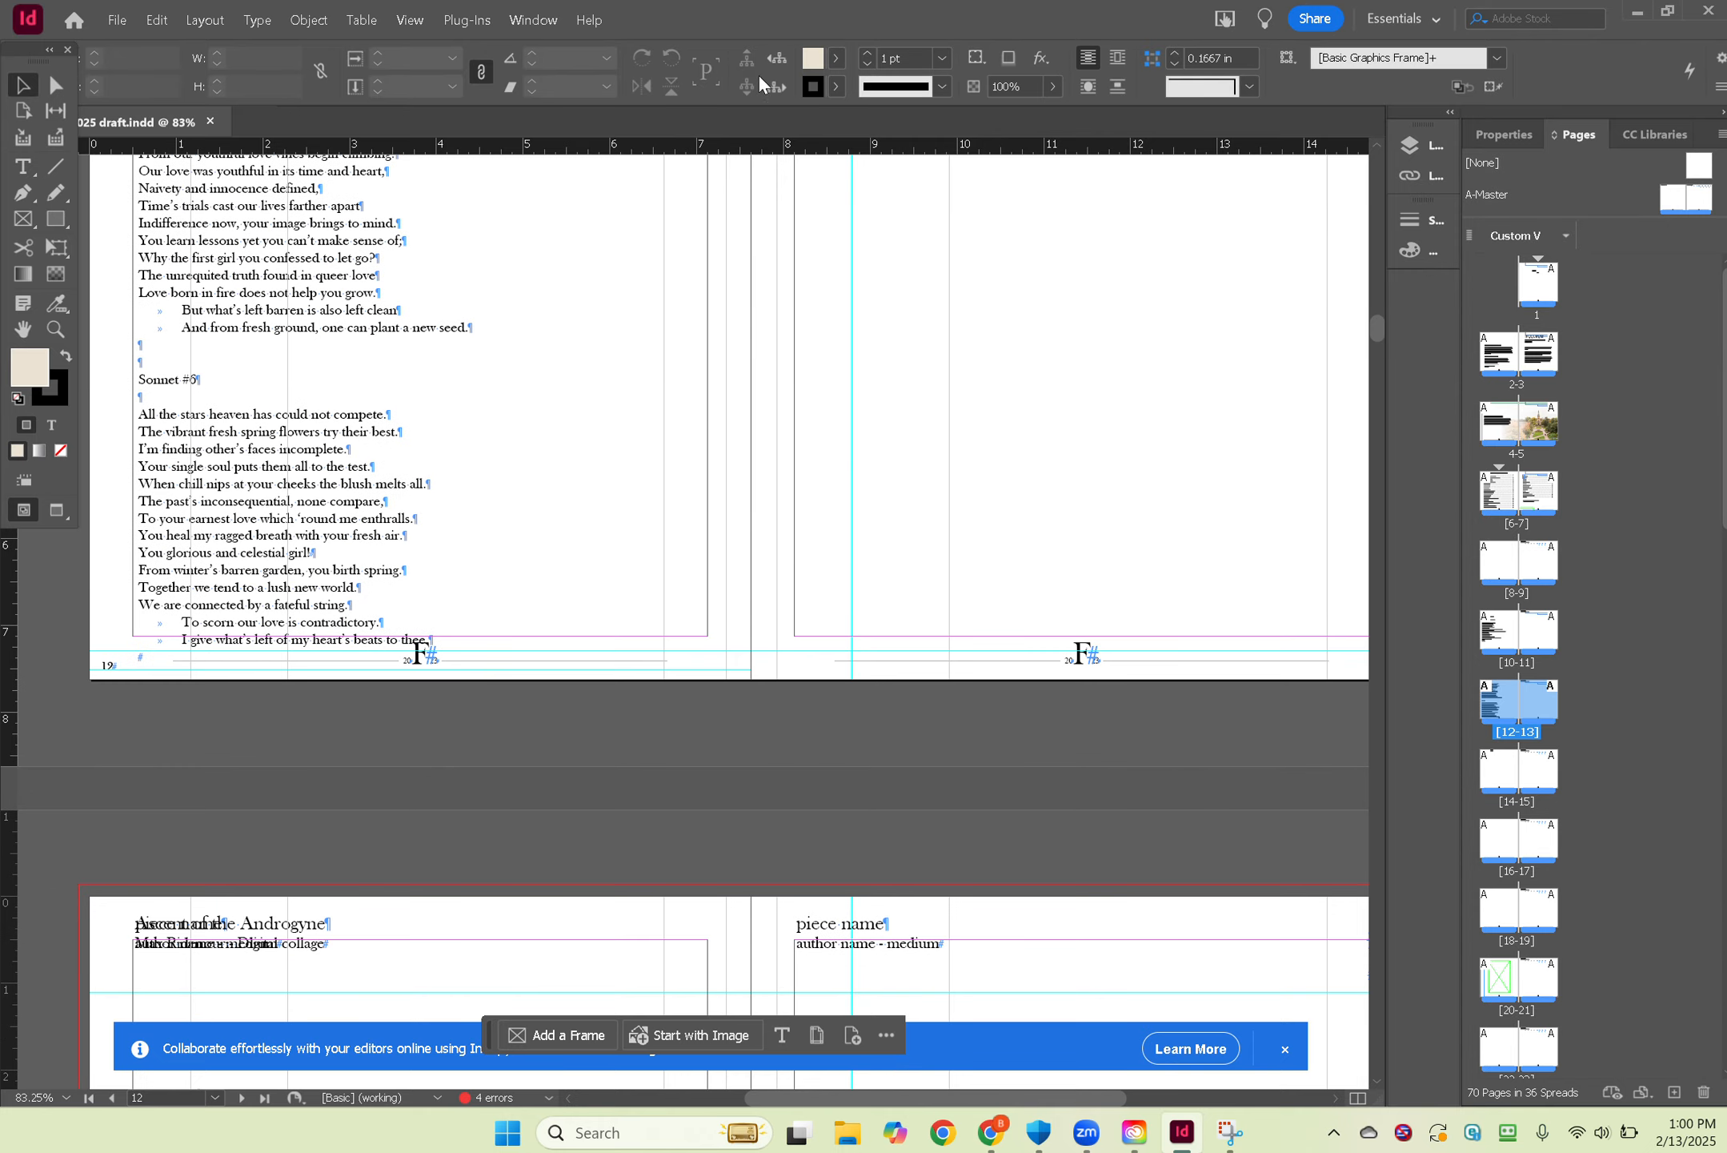